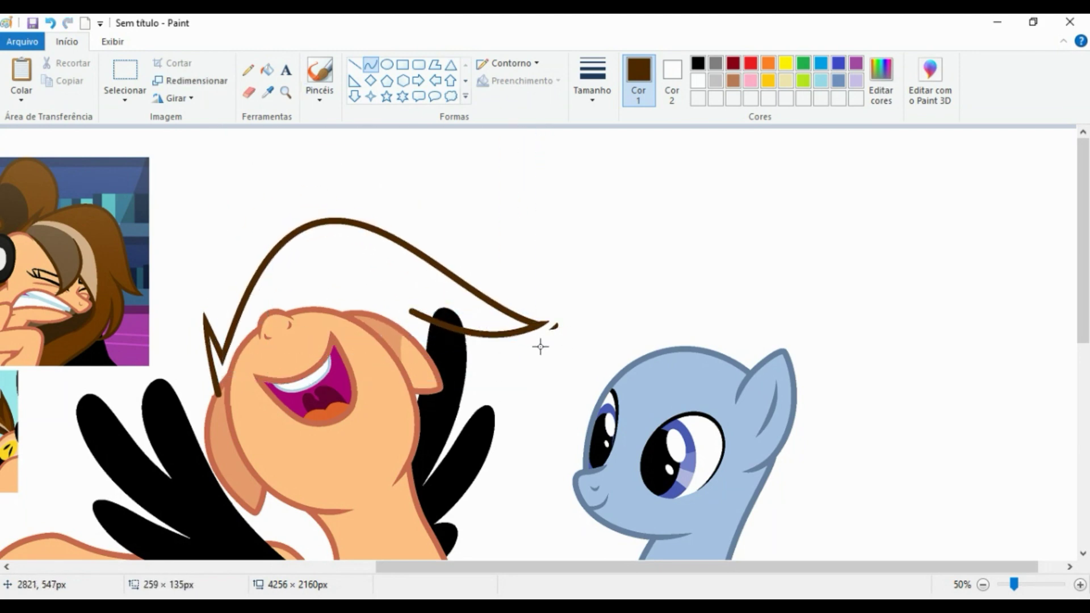
Draw curved brown mane strands behind the orange pony's head, including a long strand falling beside its neck
{"action": "left_click_drag", "start_coordinate": [472, 326], "coordinate": [503, 438]}
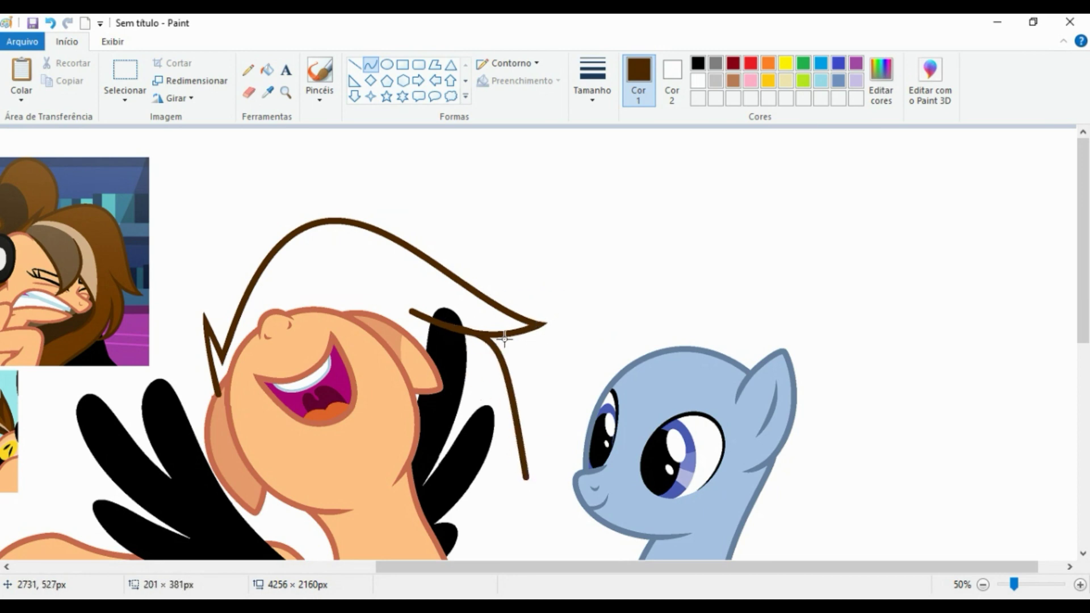
{"action": "left_click_drag", "start_coordinate": [487, 382], "coordinate": [539, 372]}
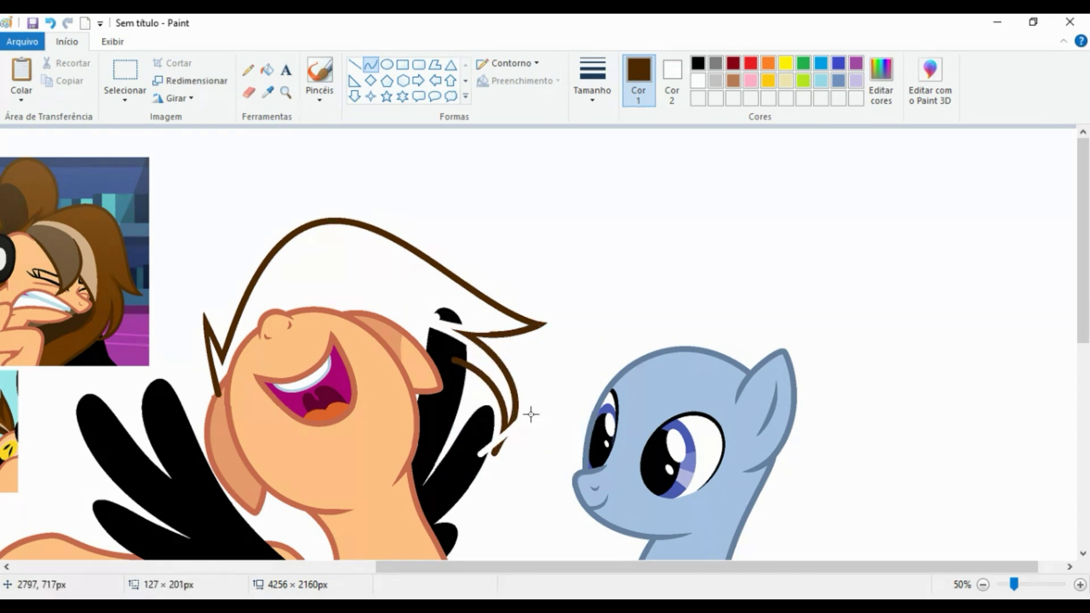
{"action": "scroll", "coordinate": [567, 393], "scroll_direction": "down", "scroll_amount": 3}
{"action": "mouse_move", "coordinate": [442, 245]}
{"action": "left_mouse_down"}
{"action": "mouse_move", "coordinate": [519, 514]}
{"action": "mouse_move", "coordinate": [547, 494]}
{"action": "left_mouse_up"}
{"action": "left_click_drag", "start_coordinate": [488, 363], "coordinate": [467, 384]}
{"action": "left_click_drag", "start_coordinate": [559, 482], "coordinate": [491, 438]}
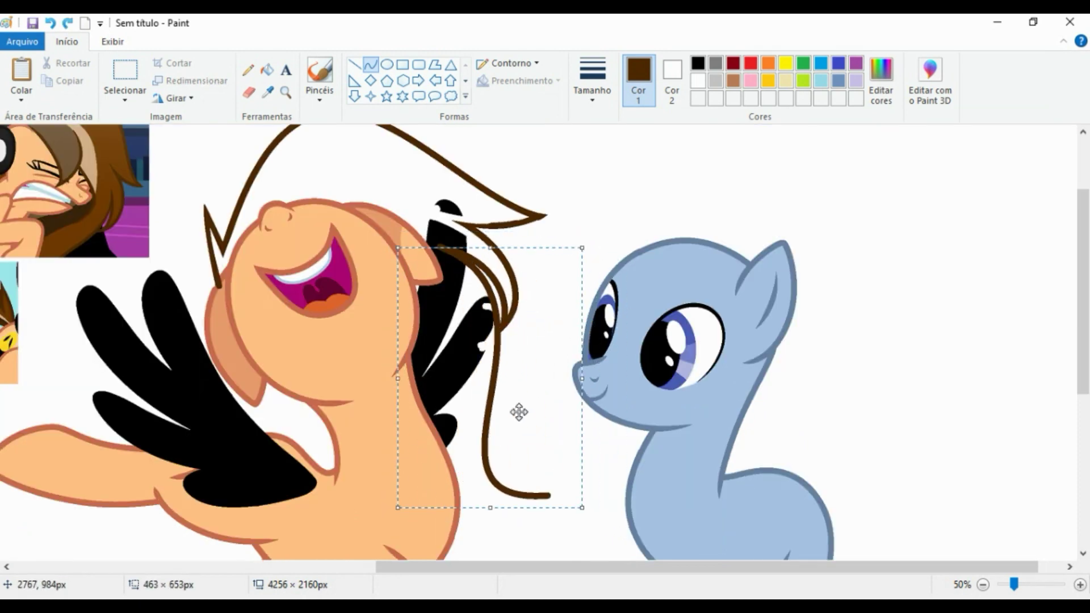
Sketch an upward hook at the lower end of the long mane strand in red and recolour it brown
{"action": "scroll", "coordinate": [517, 511], "scroll_direction": "up", "scroll_amount": 3, "text": "ctrl"}
{"action": "left_click", "coordinate": [751, 63]}
{"action": "left_click_drag", "start_coordinate": [472, 336], "coordinate": [601, 111]}
{"action": "left_click_drag", "start_coordinate": [734, 312], "coordinate": [733, 196]}
{"action": "scroll", "coordinate": [677, 393], "scroll_direction": "up", "scroll_amount": 2}
{"action": "left_click_drag", "start_coordinate": [676, 393], "coordinate": [745, 400]}
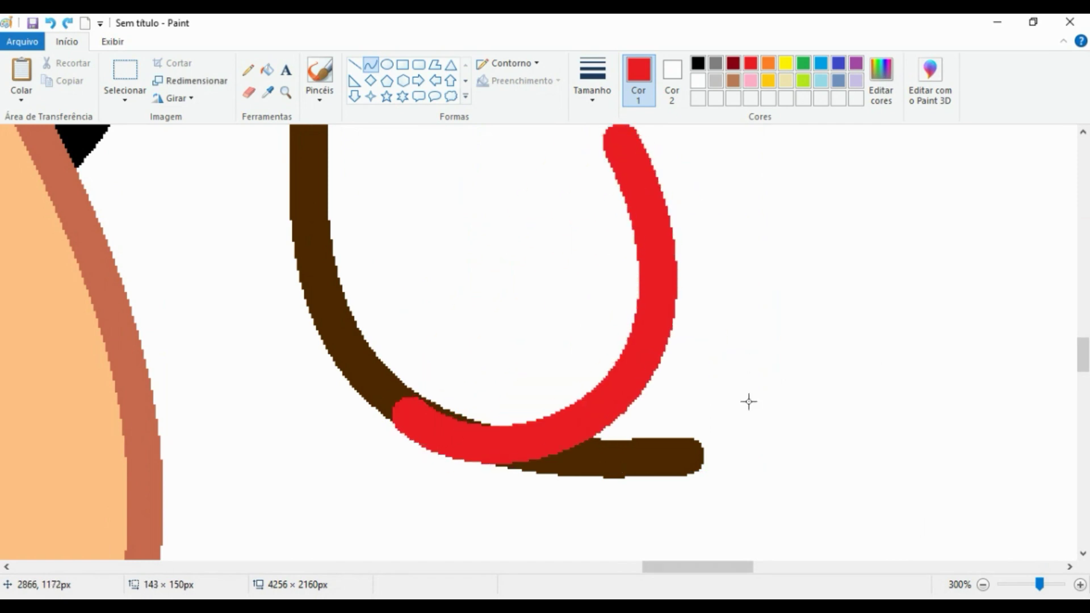
{"action": "left_click", "coordinate": [268, 92]}
{"action": "left_click", "coordinate": [516, 479]}
{"action": "scroll", "coordinate": [397, 284], "scroll_direction": "up", "scroll_amount": 4}
{"action": "left_click", "coordinate": [112, 42]}
{"action": "left_click", "coordinate": [91, 79]}
{"action": "left_click", "coordinate": [66, 42]}
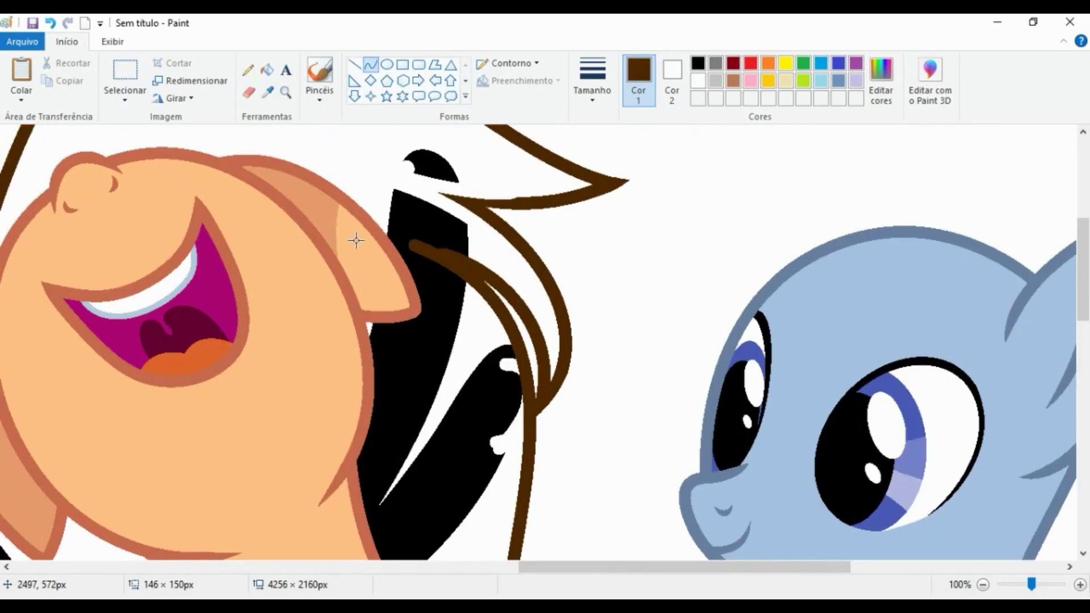
Draw the brown outer curve of the mane curl from its pointed tip back to the pony's chest
{"action": "scroll", "coordinate": [584, 338], "scroll_direction": "down", "scroll_amount": 8}
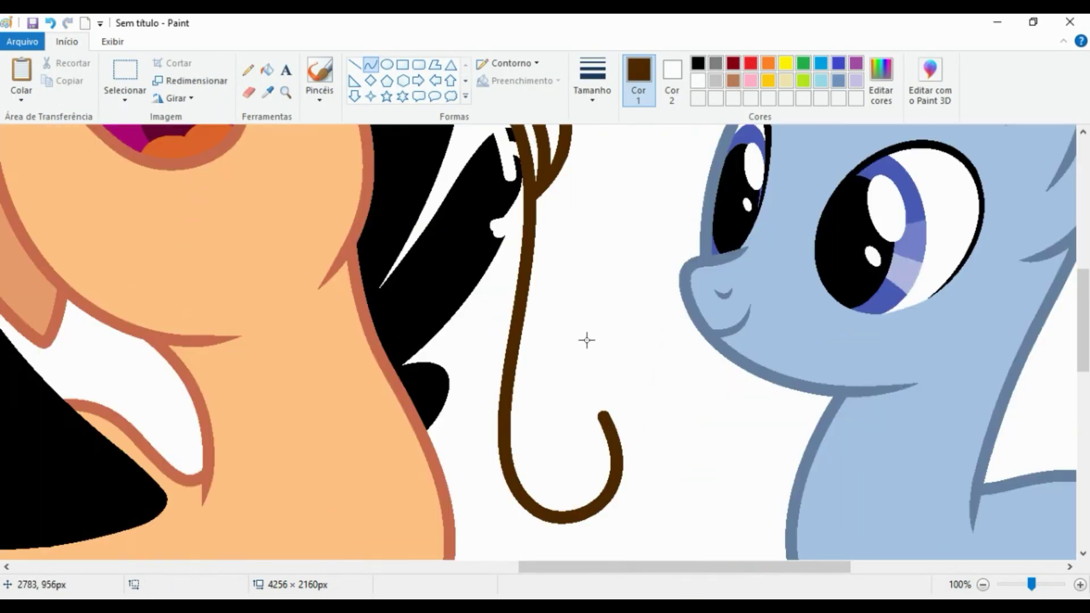
{"action": "left_click_drag", "start_coordinate": [602, 196], "coordinate": [433, 401]}
{"action": "left_click_drag", "start_coordinate": [687, 443], "coordinate": [736, 292]}
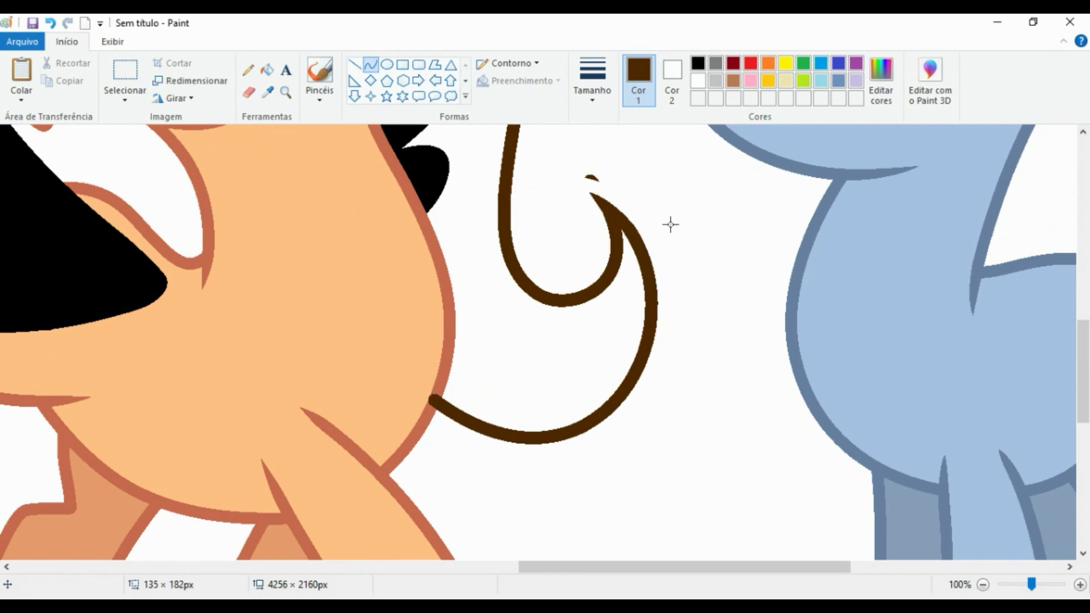
{"action": "left_click", "coordinate": [113, 42]}
{"action": "left_click", "coordinate": [48, 80]}
{"action": "left_click", "coordinate": [66, 41]}
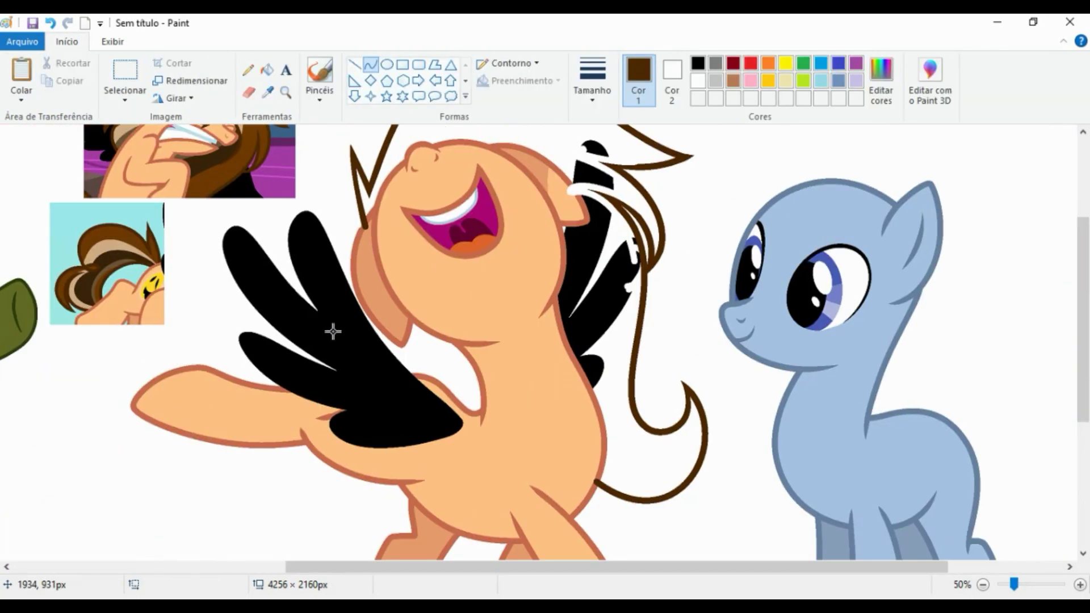
Draw the tail's brown zigzag root over the near wing and a large arc sweeping across the raised hind leg
{"action": "scroll", "coordinate": [333, 329], "scroll_direction": "up", "scroll_amount": 1}
{"action": "left_click_drag", "start_coordinate": [503, 377], "coordinate": [555, 462]}
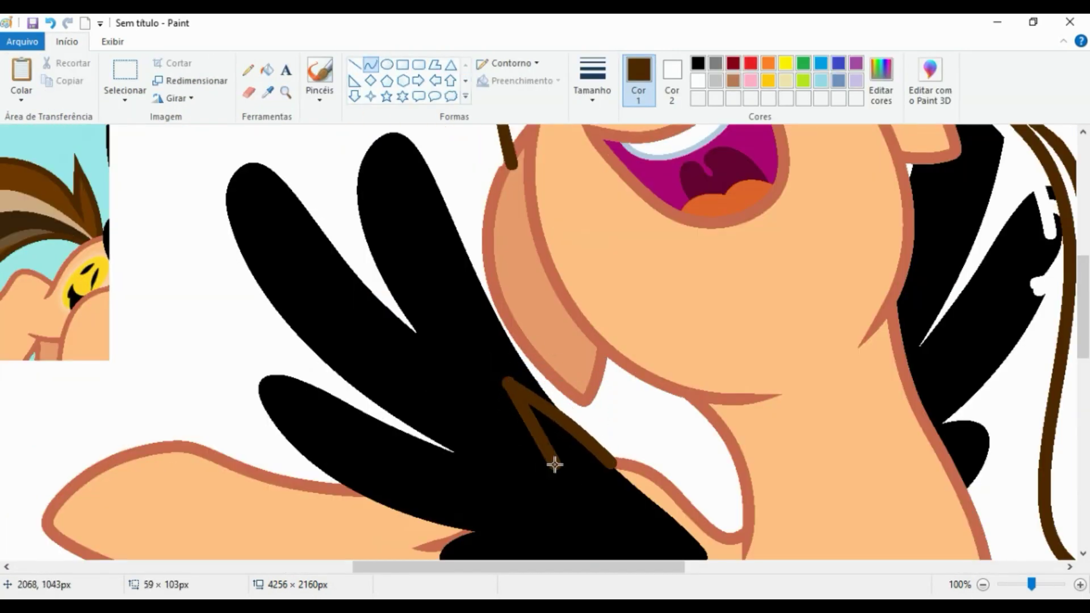
{"action": "scroll", "coordinate": [488, 451], "scroll_direction": "left", "scroll_amount": 5}
{"action": "scroll", "coordinate": [488, 450], "scroll_direction": "down", "scroll_amount": 2}
{"action": "mouse_move", "coordinate": [624, 398]}
{"action": "left_mouse_down"}
{"action": "mouse_move", "coordinate": [670, 196]}
{"action": "mouse_move", "coordinate": [398, 476]}
{"action": "mouse_move", "coordinate": [554, 499]}
{"action": "left_mouse_up"}
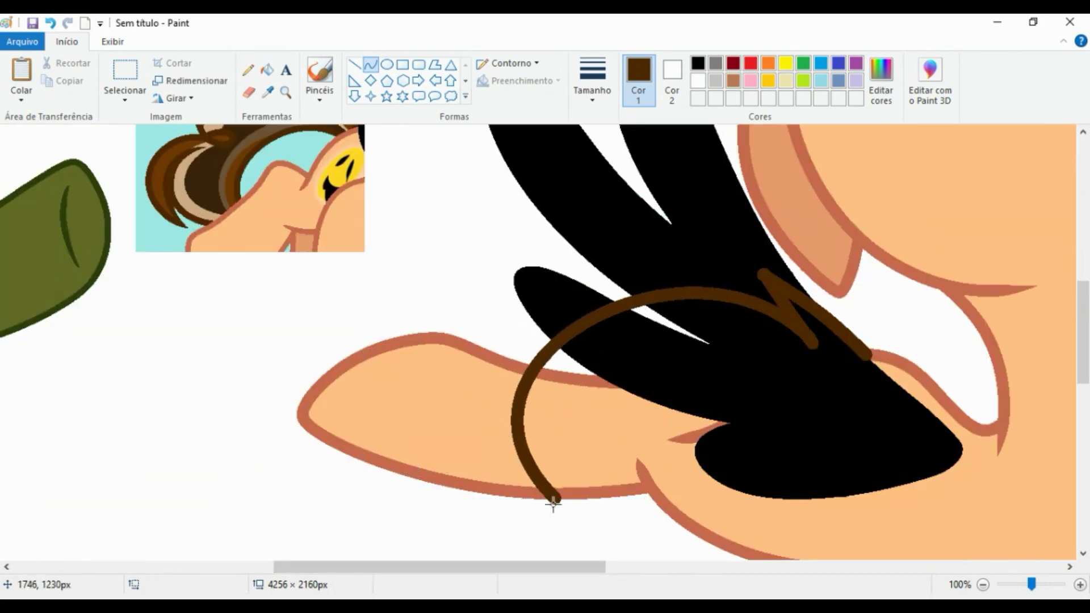
Draw a small loop and a crescent-shaped brown curl for the tail end below the raised hind leg
{"action": "scroll", "coordinate": [554, 499], "scroll_direction": "down", "scroll_amount": 5}
{"action": "left_click_drag", "start_coordinate": [552, 173], "coordinate": [537, 366]}
{"action": "left_click_drag", "start_coordinate": [470, 171], "coordinate": [449, 267]}
{"action": "left_click_drag", "start_coordinate": [552, 173], "coordinate": [596, 202]}
{"action": "left_click_drag", "start_coordinate": [537, 367], "coordinate": [551, 212]}
{"action": "left_click_drag", "start_coordinate": [540, 289], "coordinate": [485, 229]}
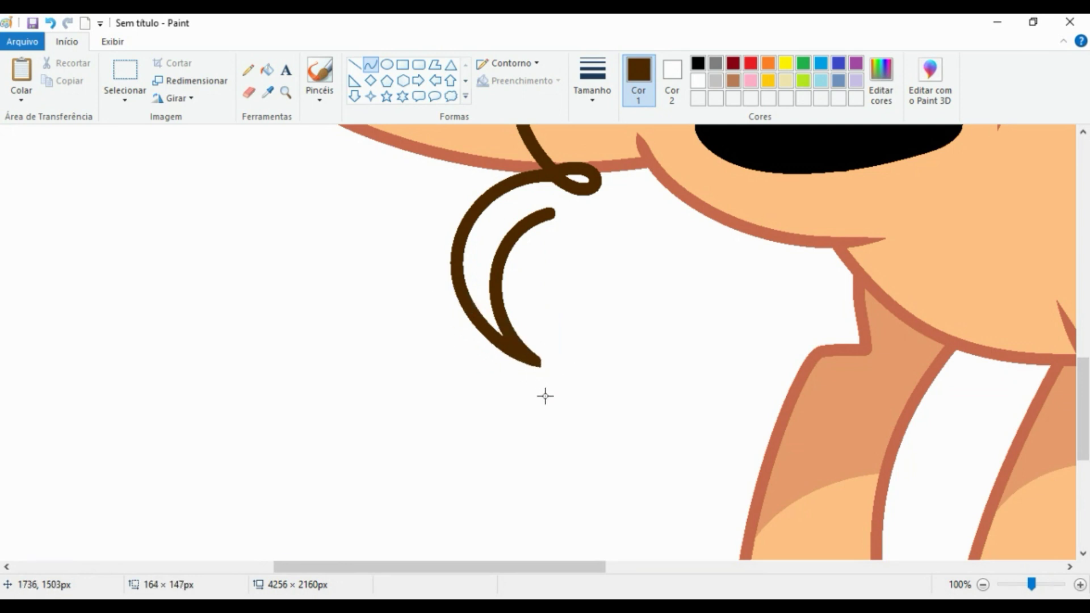
Add a second tapered strand to the tail curl and close the tail with a long curve up to the wing
{"action": "left_click_drag", "start_coordinate": [550, 212], "coordinate": [638, 396]}
{"action": "left_click_drag", "start_coordinate": [594, 303], "coordinate": [511, 233]}
{"action": "mouse_move", "coordinate": [568, 318]}
{"action": "left_mouse_down"}
{"action": "mouse_move", "coordinate": [539, 329]}
{"action": "mouse_move", "coordinate": [564, 317]}
{"action": "left_mouse_up"}
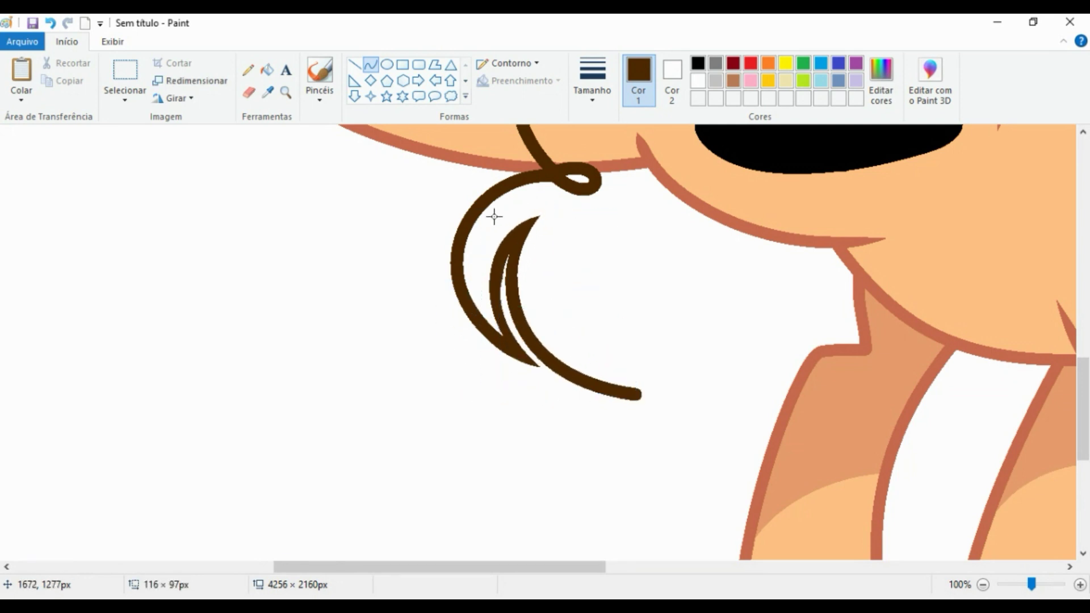
{"action": "scroll", "coordinate": [572, 462], "scroll_direction": "up", "scroll_amount": 5}
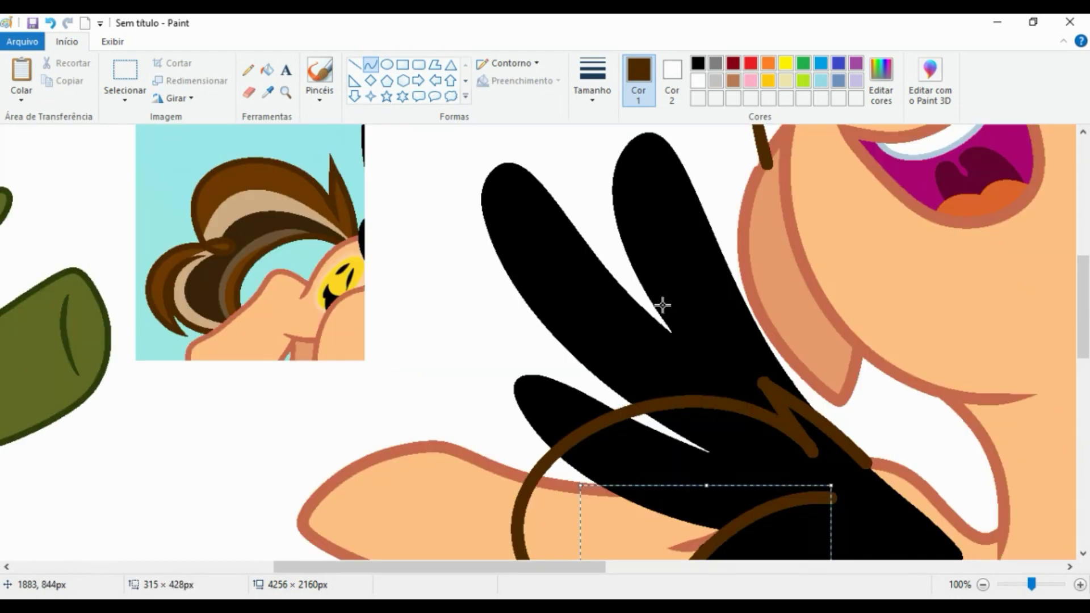
{"action": "scroll", "coordinate": [662, 305], "scroll_direction": "down", "scroll_amount": 7}
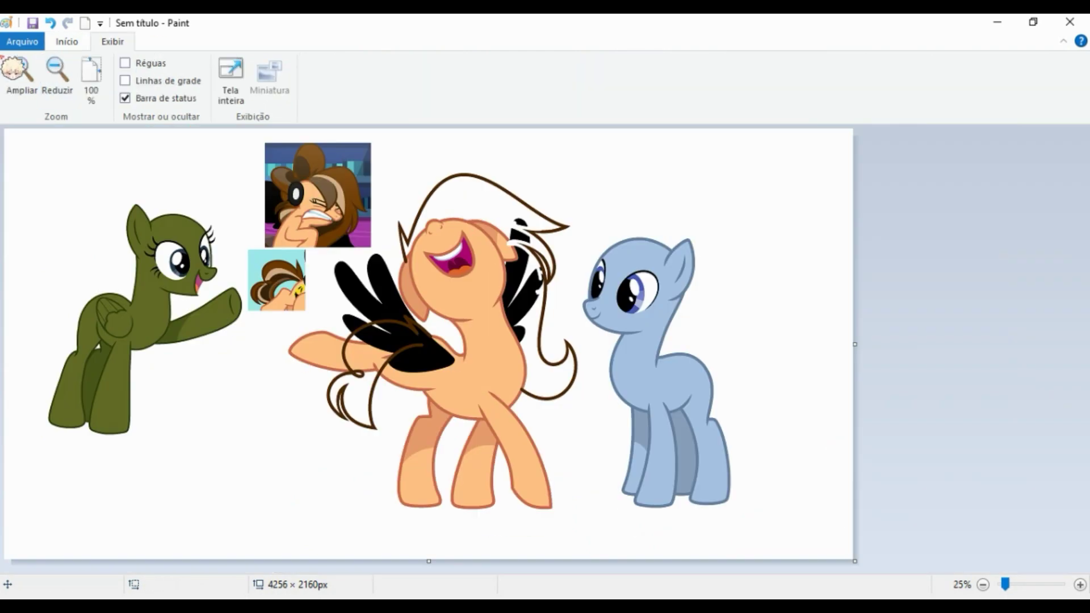
Draw two curved red strand lines meeting in a point over the wing base, just below the near ear
{"action": "left_click", "coordinate": [67, 41]}
{"action": "left_click", "coordinate": [285, 92]}
{"action": "left_click", "coordinate": [474, 233]}
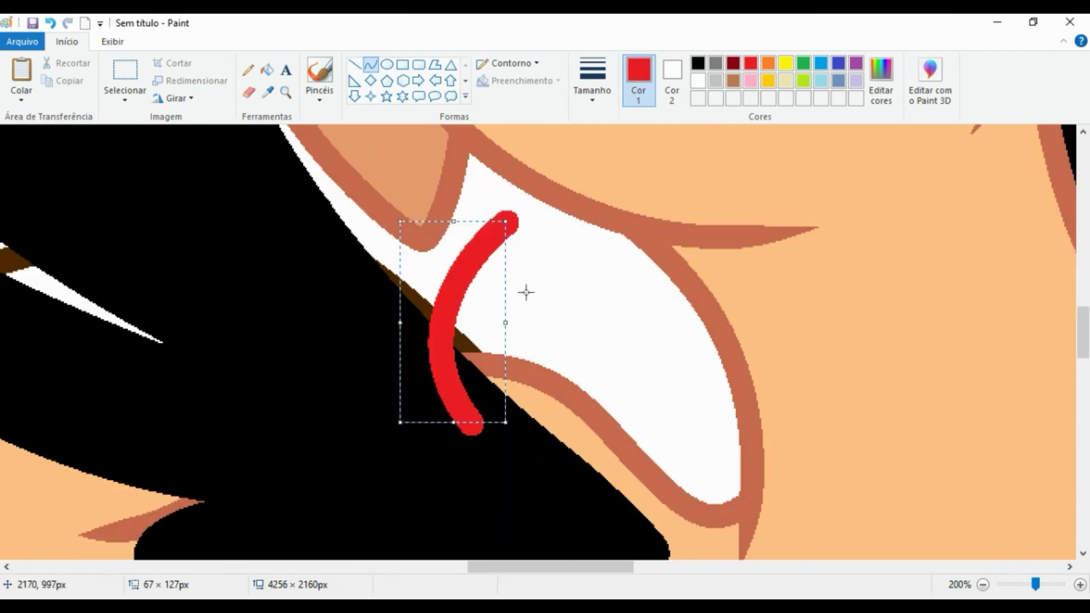
{"action": "mouse_move", "coordinate": [526, 292]}
{"action": "left_mouse_down"}
{"action": "mouse_move", "coordinate": [570, 301]}
{"action": "mouse_move", "coordinate": [499, 395]}
{"action": "left_mouse_up"}
{"action": "left_click_drag", "start_coordinate": [573, 271], "coordinate": [451, 420]}
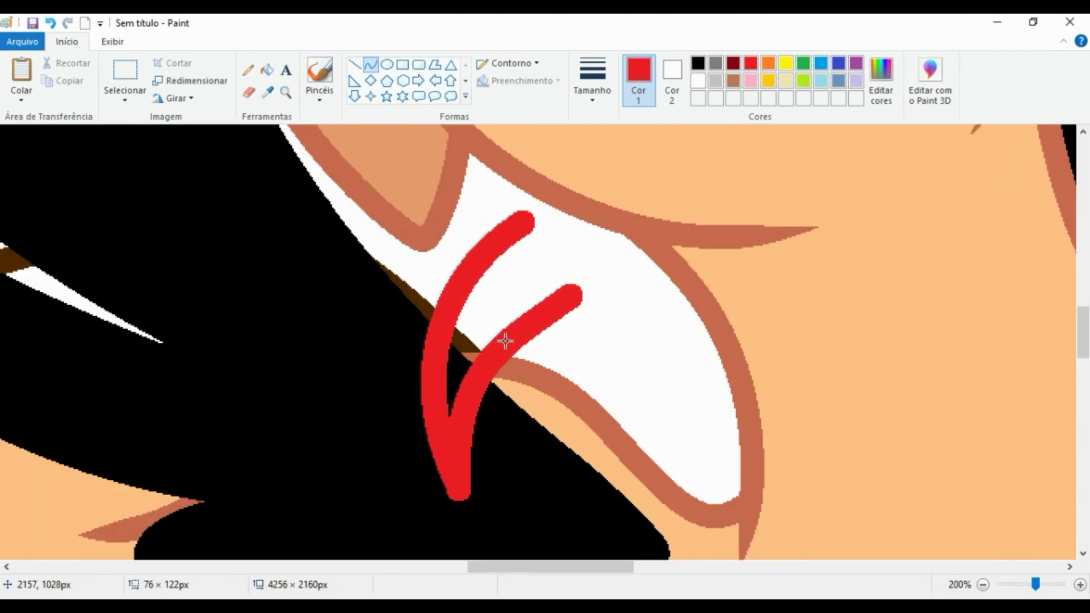
{"action": "left_click_drag", "start_coordinate": [487, 353], "coordinate": [447, 441]}
Taper the red strands with white trimming curves and add a longer red curve sweeping to the neck outline
{"action": "scroll", "coordinate": [447, 441], "scroll_direction": "down", "scroll_amount": 2}
{"action": "left_click_drag", "start_coordinate": [401, 255], "coordinate": [498, 437]}
{"action": "left_click_drag", "start_coordinate": [428, 369], "coordinate": [433, 428]}
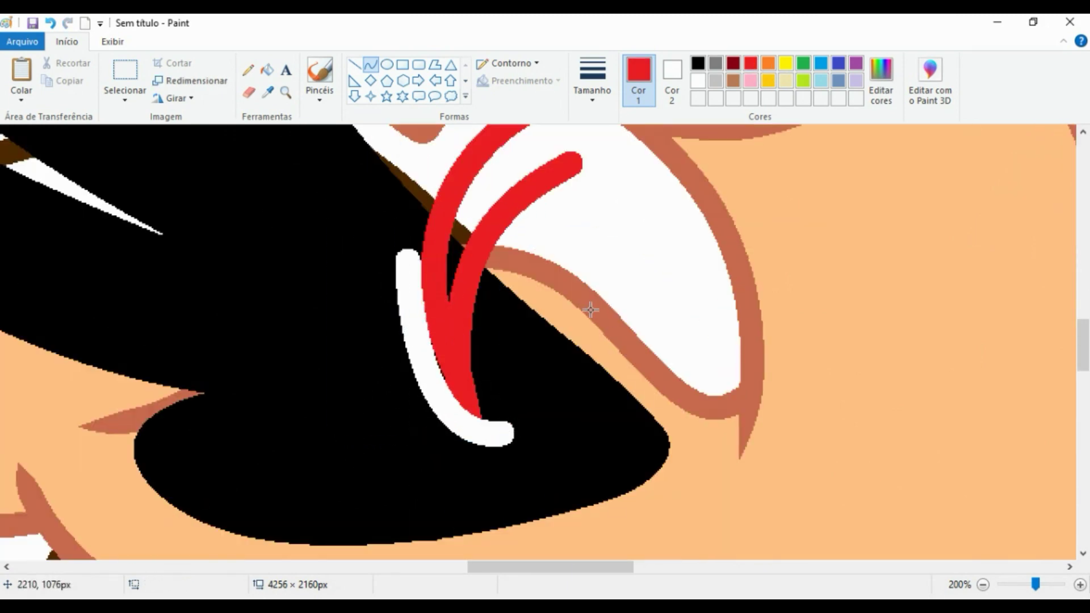
{"action": "left_click_drag", "start_coordinate": [510, 295], "coordinate": [475, 389]}
{"action": "left_click_drag", "start_coordinate": [567, 171], "coordinate": [766, 426]}
{"action": "left_click_drag", "start_coordinate": [666, 301], "coordinate": [499, 419]}
{"action": "scroll", "coordinate": [499, 418], "scroll_direction": "up", "scroll_amount": 2}
{"action": "left_click_drag", "start_coordinate": [573, 317], "coordinate": [511, 409]}
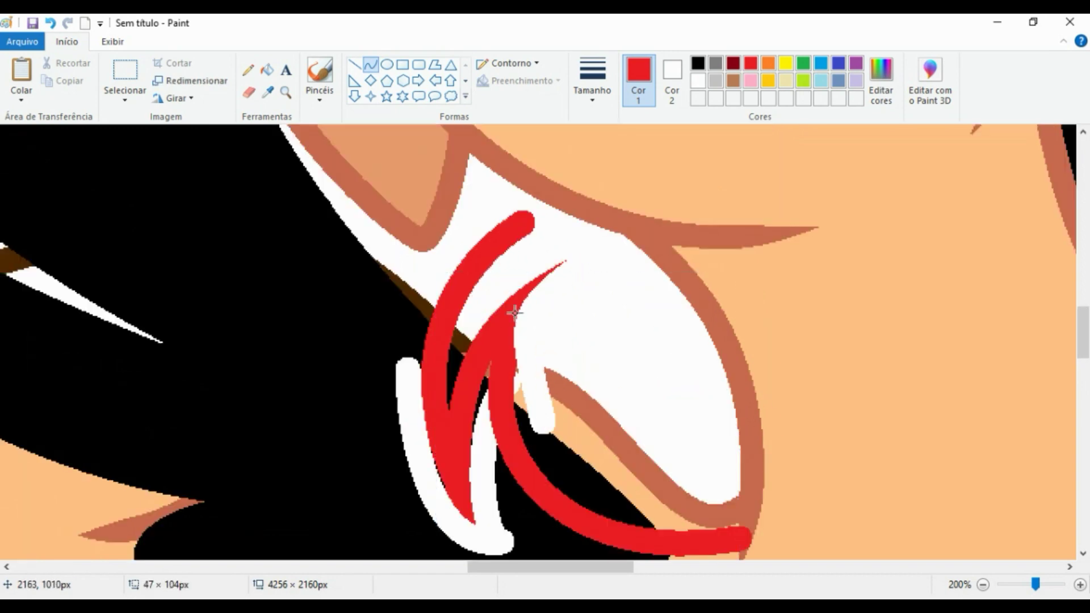
Cover the white trim marks around the red strands with black and clear the area inside the long red curve to white
{"action": "left_click", "coordinate": [113, 41]}
{"action": "left_click", "coordinate": [91, 85]}
{"action": "left_click", "coordinate": [66, 41]}
{"action": "left_click", "coordinate": [286, 92]}
{"action": "left_click", "coordinate": [567, 527]}
{"action": "scroll", "coordinate": [398, 340], "scroll_direction": "up", "scroll_amount": 3}
{"action": "left_click", "coordinate": [370, 64]}
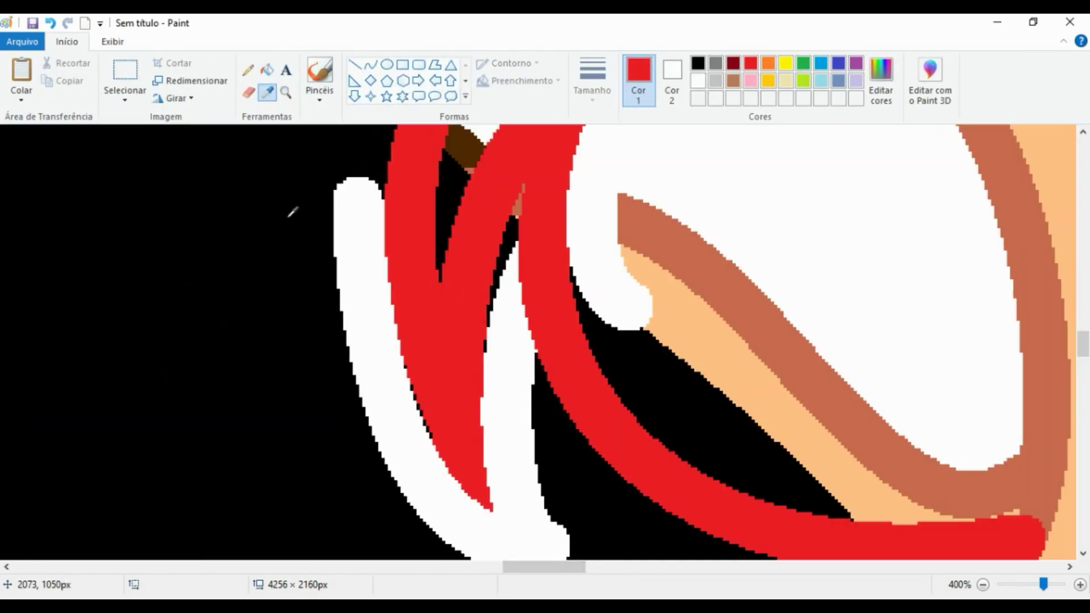
{"action": "left_click_drag", "start_coordinate": [397, 187], "coordinate": [370, 396]}
{"action": "left_click", "coordinate": [112, 41]}
{"action": "left_click", "coordinate": [91, 86]}
{"action": "left_click", "coordinate": [66, 41]}
{"action": "left_click", "coordinate": [267, 69]}
{"action": "left_click", "coordinate": [286, 91]}
{"action": "left_click", "coordinate": [236, 305]}
{"action": "scroll", "coordinate": [506, 369], "scroll_direction": "down", "scroll_amount": 5}
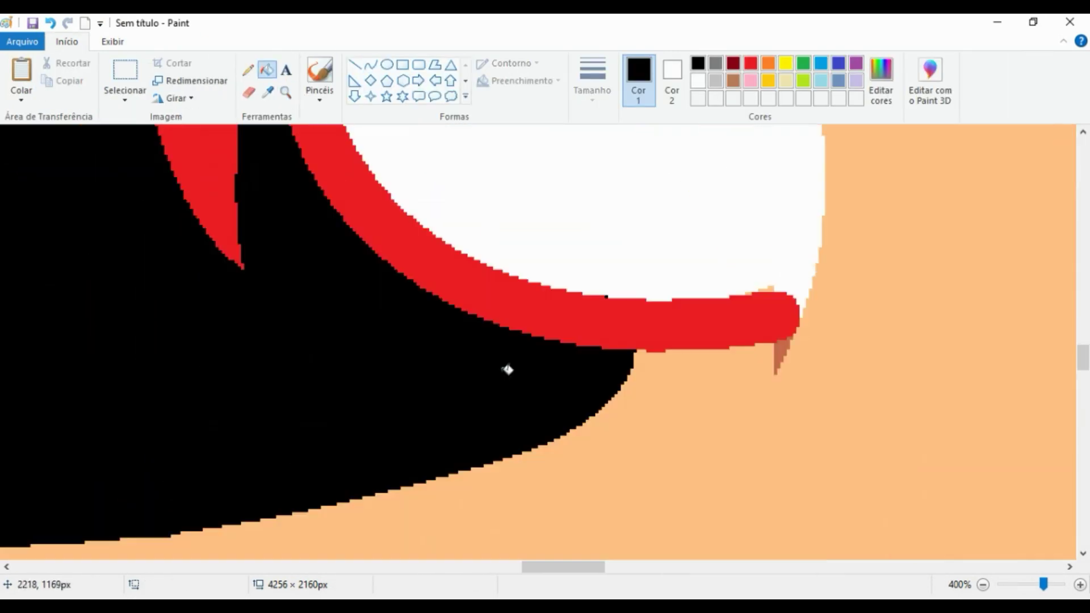
Undo the last changes to the neck outline beside the red curve and choose black as the drawing colour
{"action": "key", "text": "ctrl+z"}
{"action": "key", "text": "ctrl+z"}
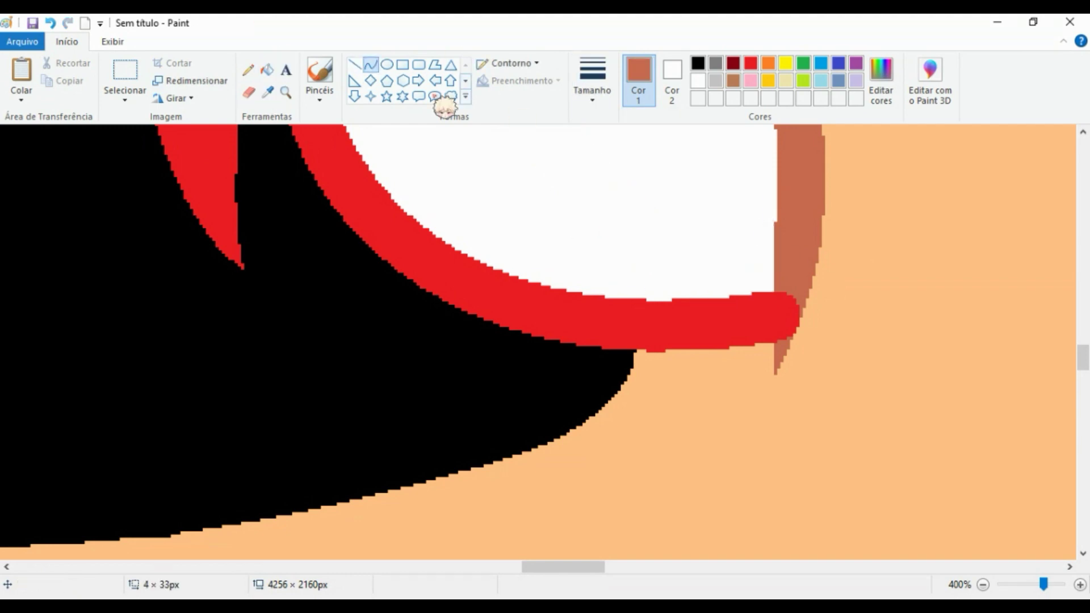
{"action": "scroll", "coordinate": [792, 313], "scroll_direction": "down", "scroll_amount": 3}
{"action": "scroll", "coordinate": [545, 341], "scroll_direction": "right", "scroll_amount": 5}
{"action": "left_click", "coordinate": [697, 63]}
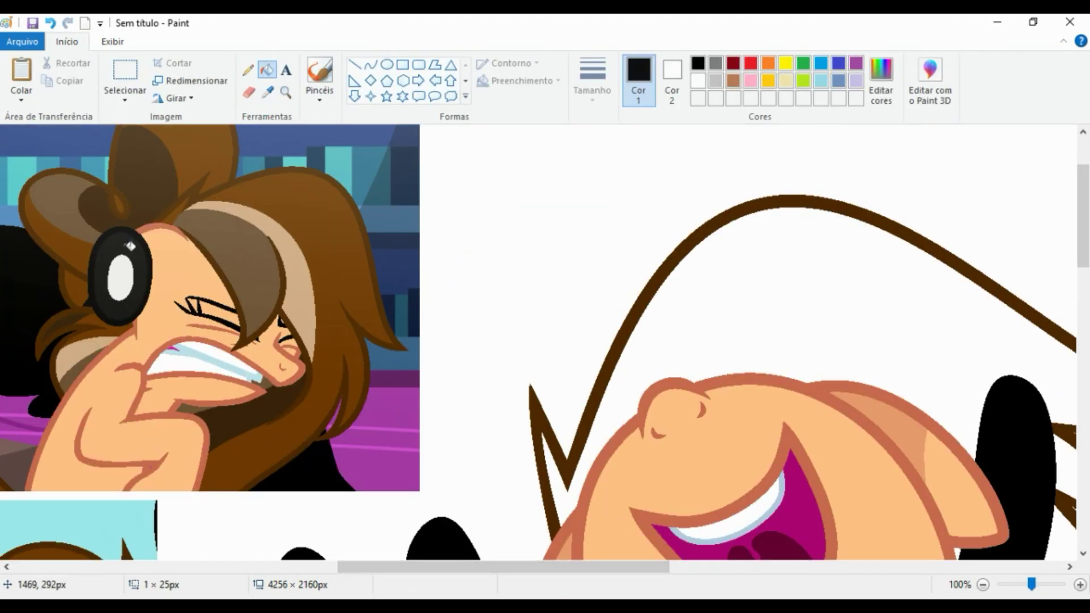
Place a rotated copy of the headphone reference directly beneath the tail reference picture
{"action": "scroll", "coordinate": [545, 341], "scroll_direction": "down", "scroll_amount": 3}
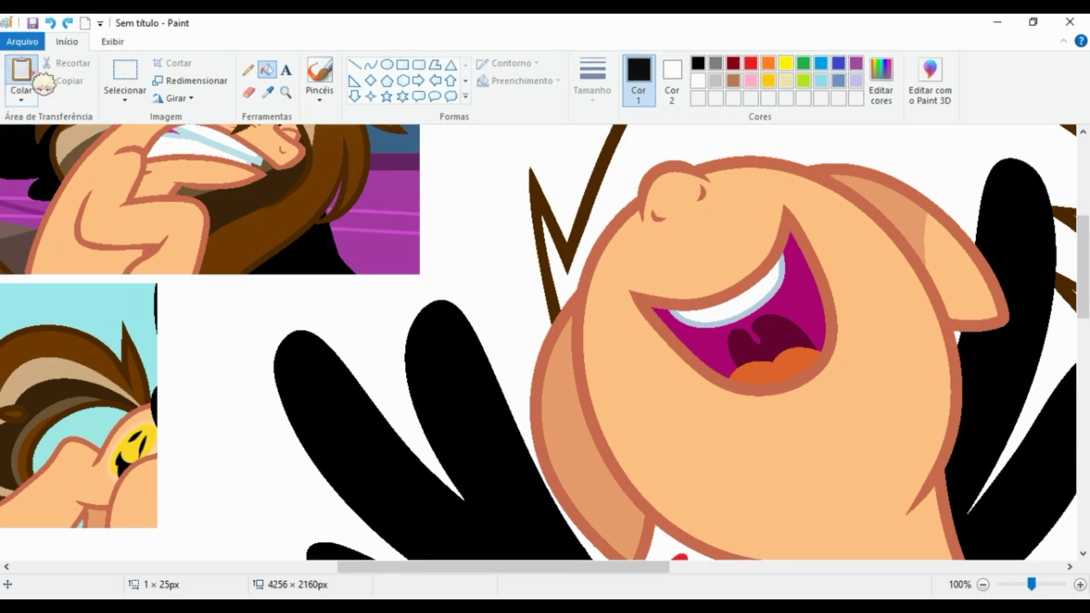
{"action": "left_click", "coordinate": [125, 85]}
{"action": "scroll", "coordinate": [455, 321], "scroll_direction": "up", "scroll_amount": 5}
{"action": "left_click_drag", "start_coordinate": [454, 321], "coordinate": [454, 260]}
{"action": "scroll", "coordinate": [395, 222], "scroll_direction": "down", "scroll_amount": 3}
{"action": "scroll", "coordinate": [395, 222], "scroll_direction": "down", "scroll_amount": 5}
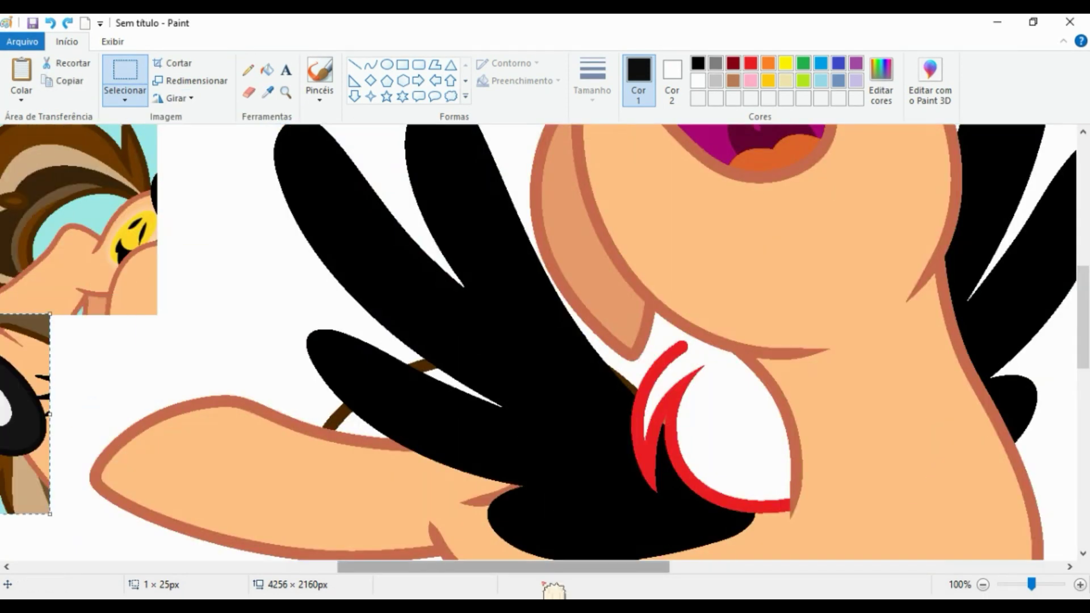
{"action": "scroll", "coordinate": [395, 222], "scroll_direction": "left", "scroll_amount": 4}
{"action": "scroll", "coordinate": [545, 341], "scroll_direction": "right", "scroll_amount": 1}
Draw a yellow elliptical headphone outline over the pony's near ear, discarding the first short yellow marks
{"action": "left_click", "coordinate": [370, 64]}
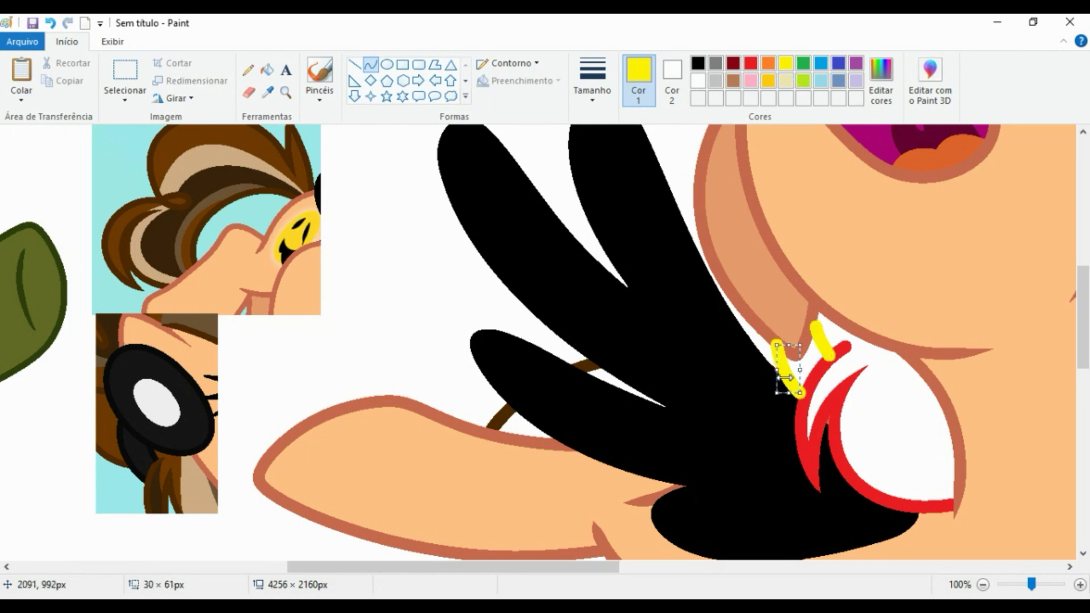
{"action": "key", "text": "ctrl+z"}
{"action": "key", "text": "ctrl+z"}
{"action": "scroll", "coordinate": [785, 377], "scroll_direction": "up", "scroll_amount": 2}
{"action": "left_click_drag", "start_coordinate": [693, 377], "coordinate": [791, 402]}
{"action": "left_click_drag", "start_coordinate": [776, 302], "coordinate": [710, 272]}
{"action": "mouse_move", "coordinate": [749, 454]}
{"action": "left_mouse_down"}
{"action": "mouse_move", "coordinate": [721, 501]}
{"action": "mouse_move", "coordinate": [704, 482]}
{"action": "left_mouse_up"}
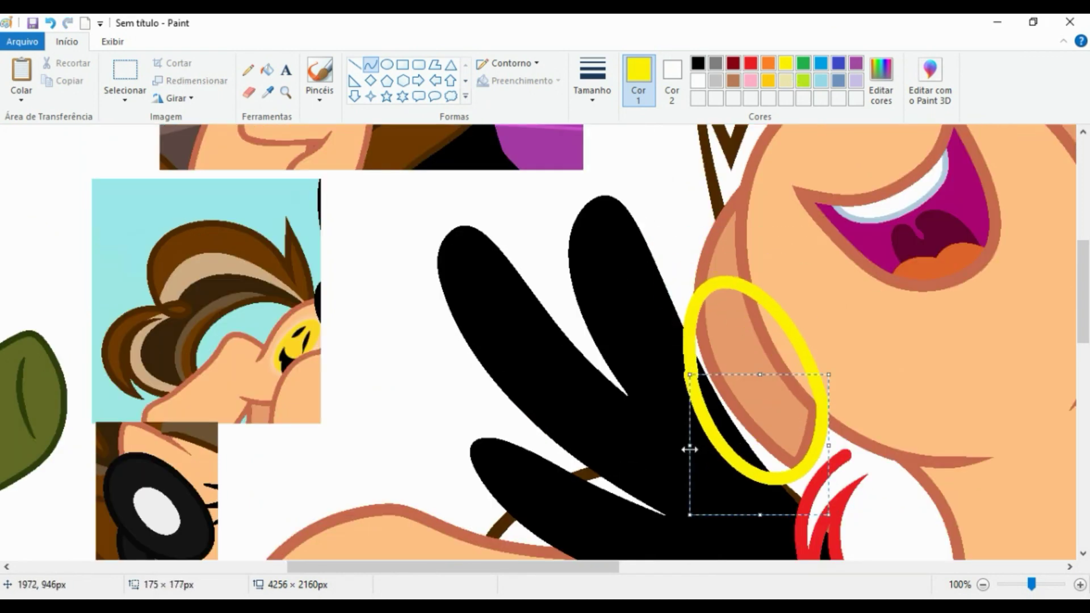
Clear the ear area inside the yellow headphone ellipse to white and refine the ellipse's contour
{"action": "left_click_drag", "start_coordinate": [723, 284], "coordinate": [844, 448]}
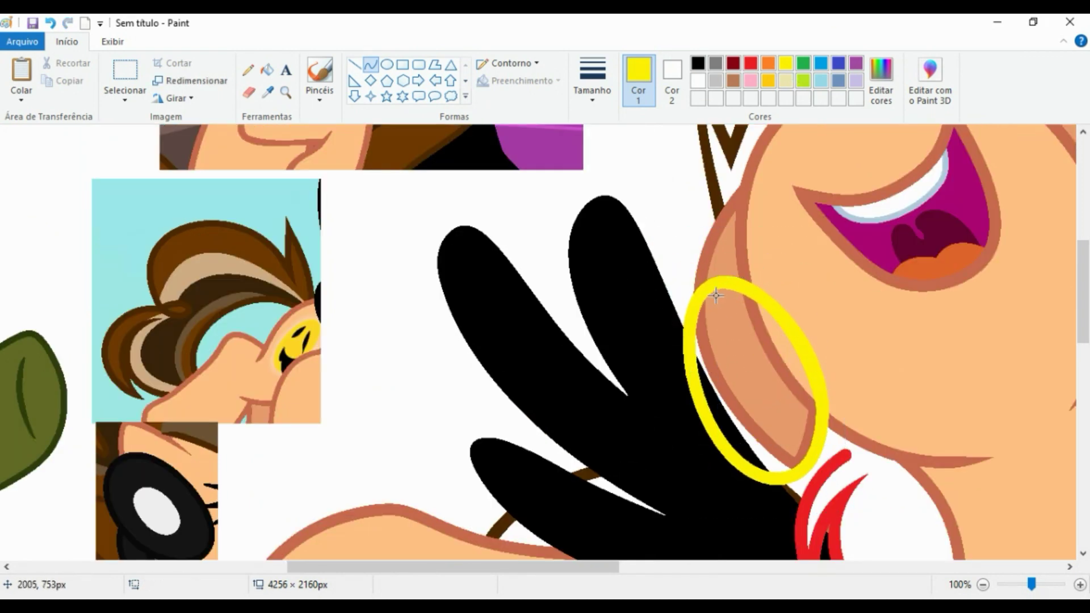
{"action": "mouse_move", "coordinate": [716, 295]}
{"action": "left_mouse_down"}
{"action": "mouse_move", "coordinate": [783, 348]}
{"action": "mouse_move", "coordinate": [791, 462]}
{"action": "left_mouse_up"}
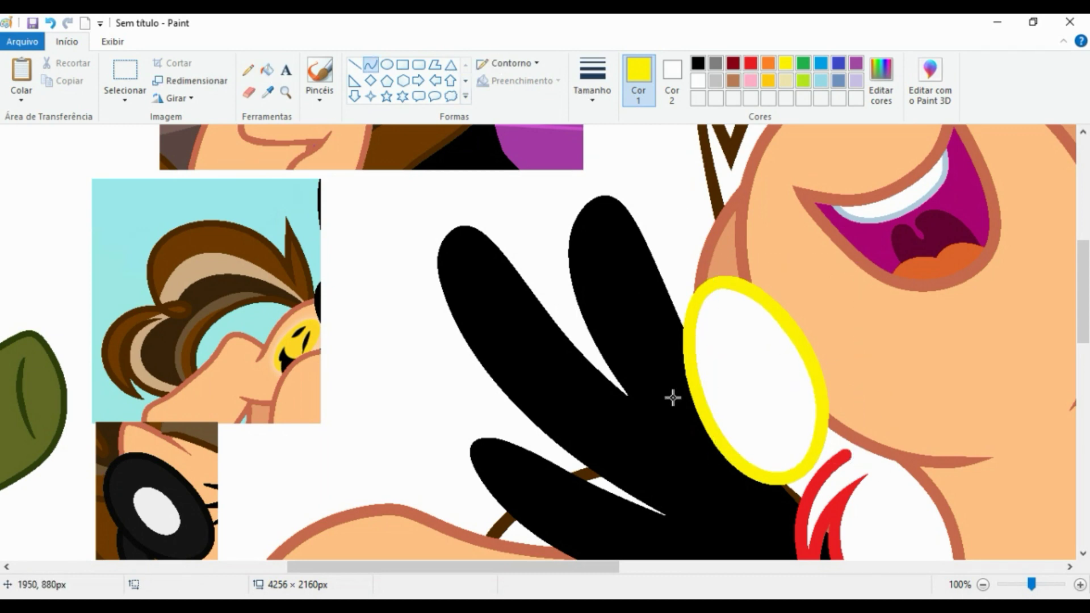
{"action": "left_click_drag", "start_coordinate": [711, 287], "coordinate": [814, 327]}
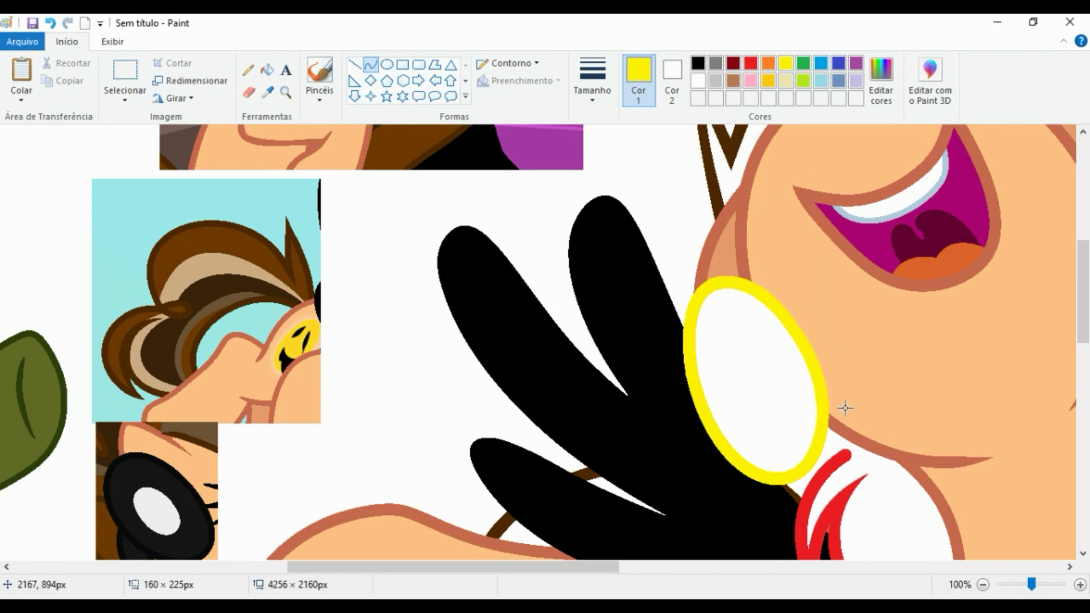
Draw yellow curves beneath the headphone ellipse, running toward the red strands, to form its lower edge
{"action": "left_click_drag", "start_coordinate": [709, 431], "coordinate": [800, 520]}
{"action": "mouse_move", "coordinate": [750, 479]}
{"action": "left_mouse_down"}
{"action": "mouse_move", "coordinate": [747, 506]}
{"action": "mouse_move", "coordinate": [765, 514]}
{"action": "left_mouse_up"}
{"action": "scroll", "coordinate": [477, 370], "scroll_direction": "up", "scroll_amount": 2}
{"action": "scroll", "coordinate": [477, 370], "scroll_direction": "down", "scroll_amount": 2}
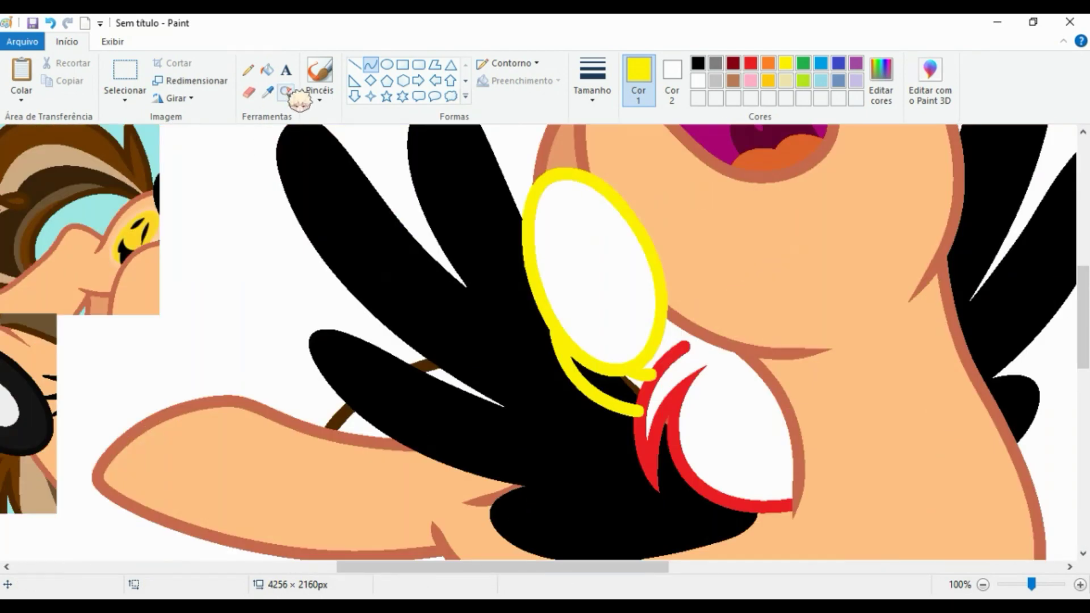
Reshape the upper red strand beside the yellow headphone outline into a tapered, pointed tip
{"action": "scroll", "coordinate": [284, 93], "scroll_direction": "up", "scroll_amount": 4, "text": "ctrl"}
{"action": "left_click", "coordinate": [268, 92]}
{"action": "left_click", "coordinate": [518, 302]}
{"action": "scroll", "coordinate": [567, 318], "scroll_direction": "up", "scroll_amount": 2}
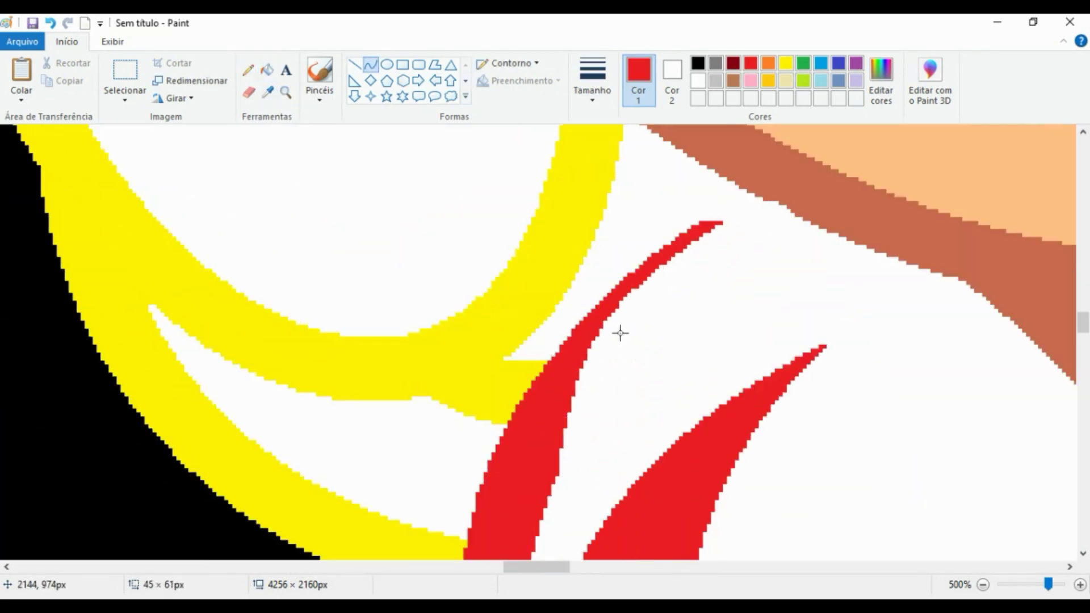
{"action": "key", "text": "e"}
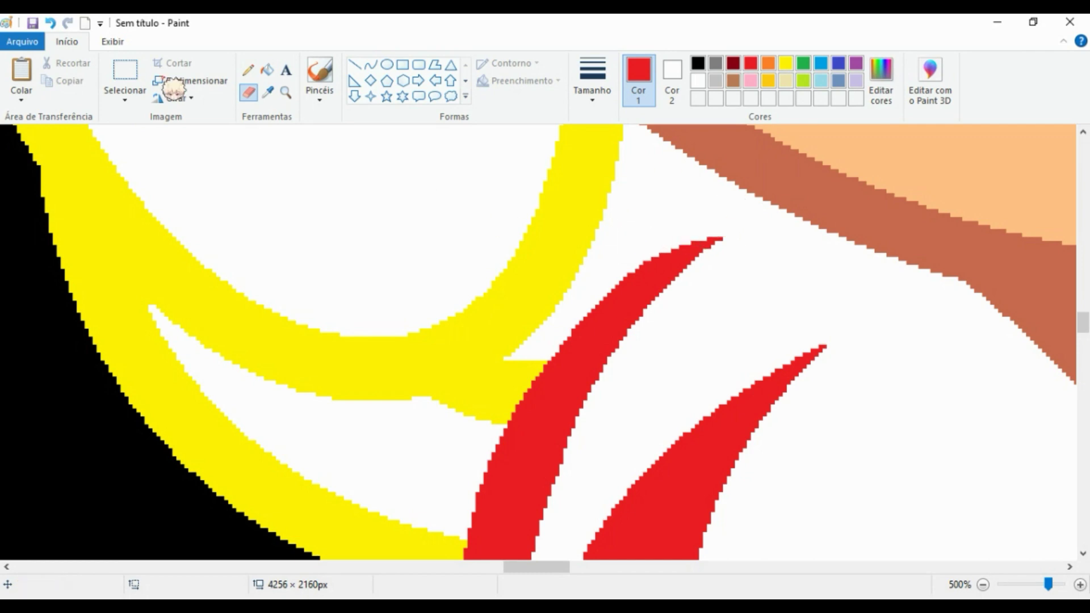
Extend the lower edge of the top mane lock with a brown curve so it meets the strand below
{"action": "scroll", "coordinate": [174, 88], "scroll_direction": "down", "scroll_amount": 4, "text": "ctrl"}
{"action": "scroll", "coordinate": [423, 341], "scroll_direction": "left", "scroll_amount": 5}
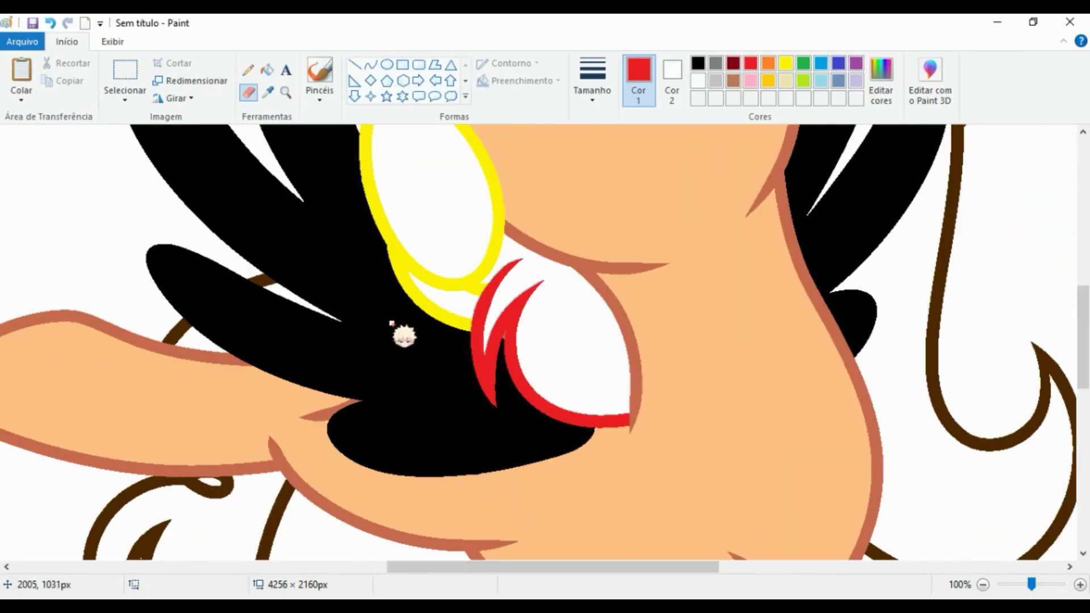
{"action": "scroll", "coordinate": [455, 377], "scroll_direction": "up", "scroll_amount": 3}
{"action": "scroll", "coordinate": [54, 73], "scroll_direction": "down", "scroll_amount": 1, "text": "ctrl"}
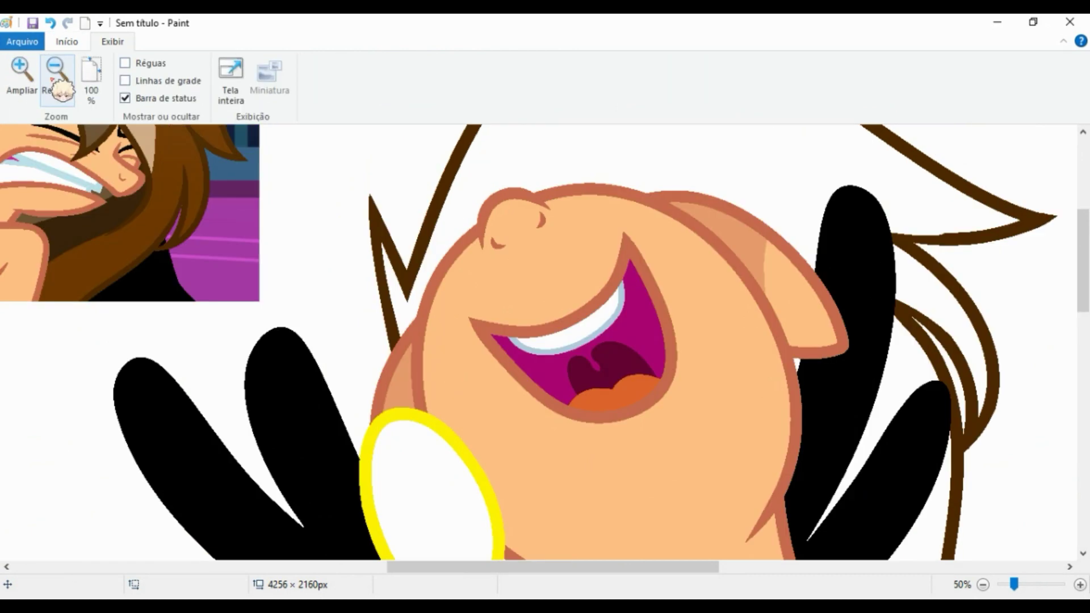
{"action": "scroll", "coordinate": [632, 555], "scroll_direction": "left", "scroll_amount": 3}
{"action": "left_click", "coordinate": [690, 363]}
{"action": "left_click", "coordinate": [268, 91]}
{"action": "left_click", "coordinate": [602, 113]}
{"action": "left_click", "coordinate": [370, 64]}
{"action": "mouse_move", "coordinate": [591, 176]}
{"action": "left_mouse_down"}
{"action": "mouse_move", "coordinate": [565, 343]}
{"action": "mouse_move", "coordinate": [514, 394]}
{"action": "mouse_move", "coordinate": [391, 254]}
{"action": "mouse_move", "coordinate": [470, 202]}
{"action": "mouse_move", "coordinate": [316, 190]}
{"action": "left_mouse_up"}
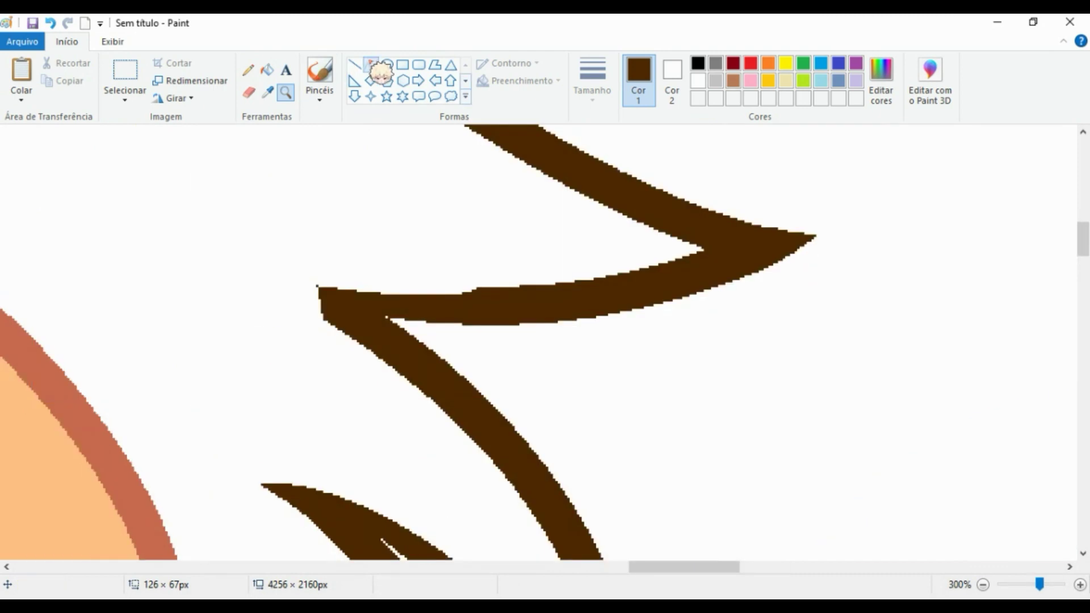
Extend the blunt corner where the brown mane strands meet into a tapered, pointed tip
{"action": "left_click", "coordinate": [370, 63]}
{"action": "mouse_move", "coordinate": [486, 301]}
{"action": "left_mouse_down"}
{"action": "mouse_move", "coordinate": [231, 267]}
{"action": "mouse_move", "coordinate": [146, 226]}
{"action": "mouse_move", "coordinate": [209, 279]}
{"action": "mouse_move", "coordinate": [324, 321]}
{"action": "left_mouse_up"}
{"action": "key", "text": "ctrl+z"}
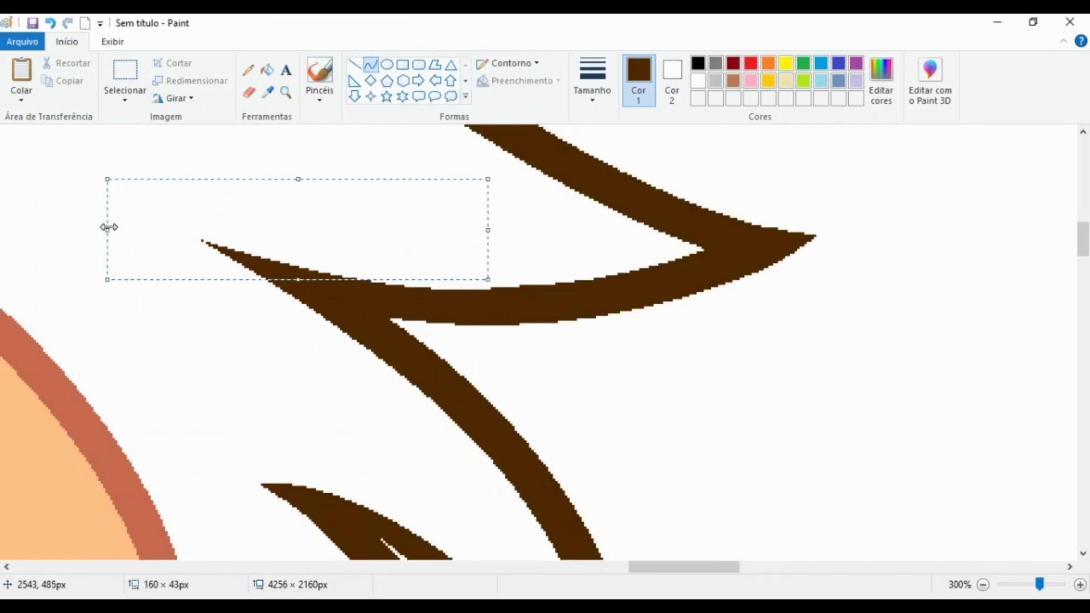
{"action": "left_click", "coordinate": [248, 92]}
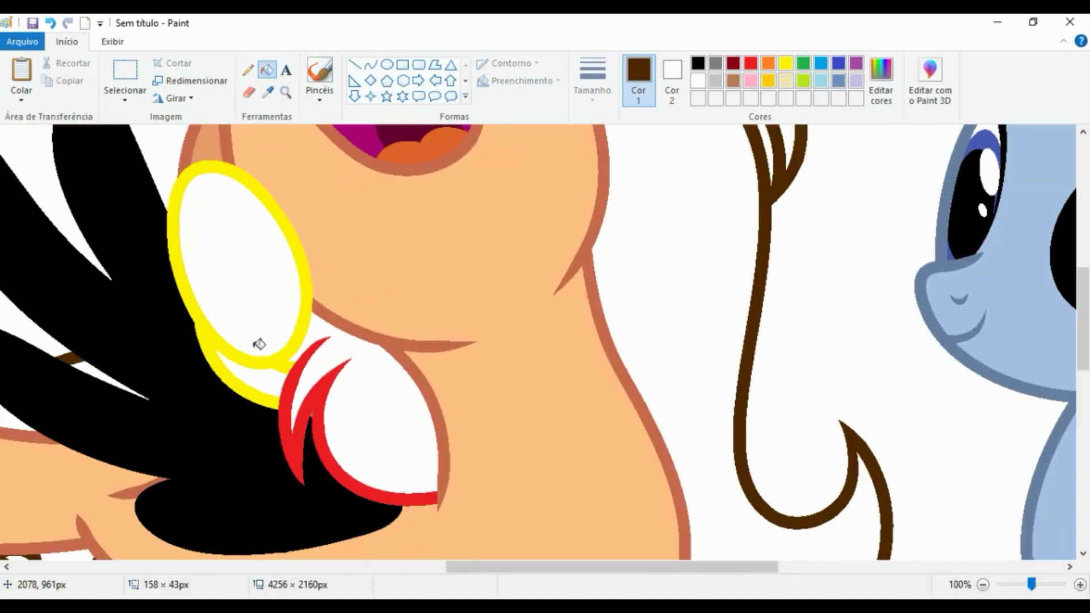
Recolour the red strands and red mane outline dark brown, and undo the last yellow touch-up on the headphone edge
{"action": "left_click", "coordinate": [287, 357]}
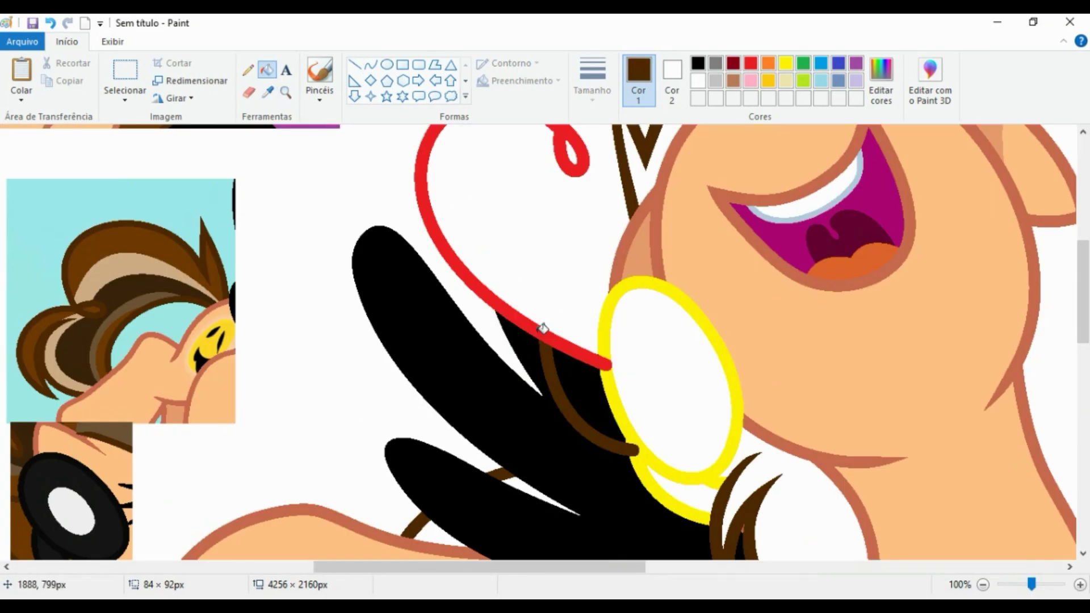
{"action": "left_click", "coordinate": [543, 328]}
{"action": "scroll", "coordinate": [543, 328], "scroll_direction": "down", "scroll_amount": 2}
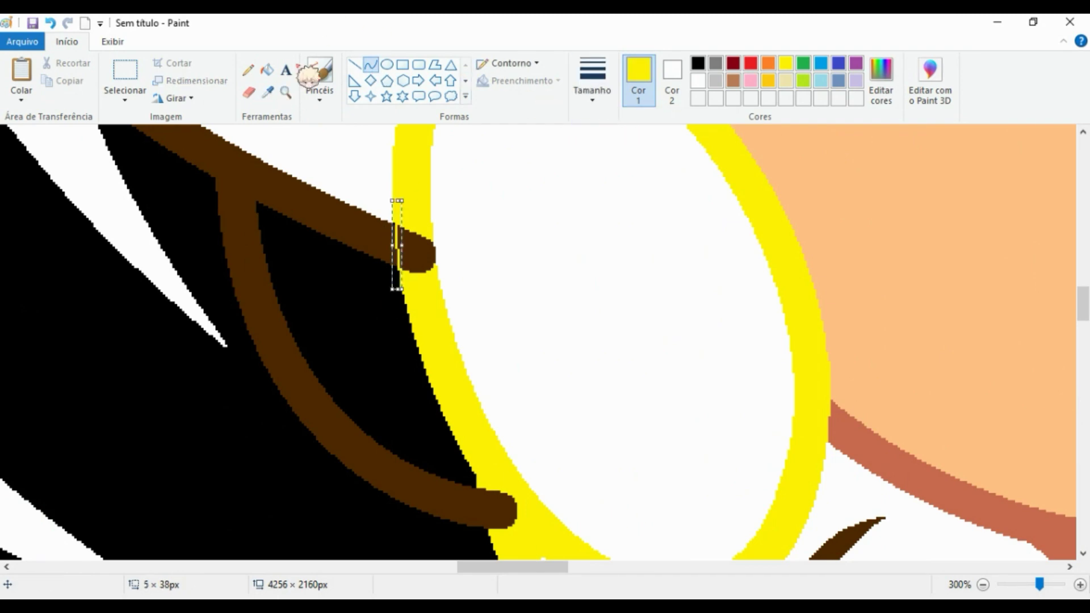
{"action": "key", "text": "ctrl+z"}
{"action": "scroll", "coordinate": [474, 369], "scroll_direction": "down", "scroll_amount": 2}
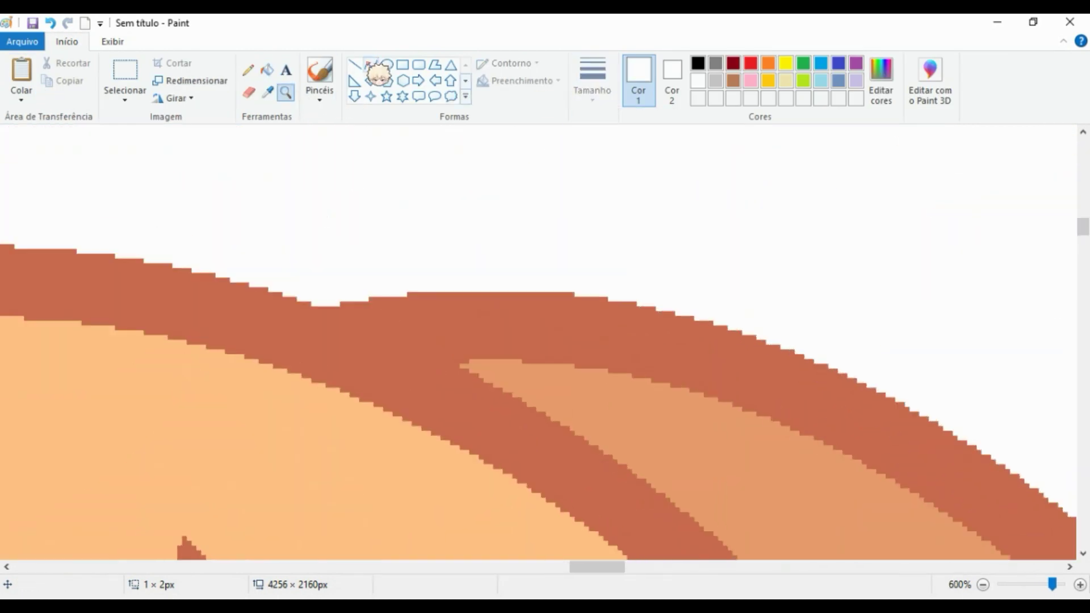
Draw a white curve along the head outline to cut off the ear on the far side
{"action": "left_click", "coordinate": [370, 64]}
{"action": "left_click_drag", "start_coordinate": [339, 312], "coordinate": [460, 361]}
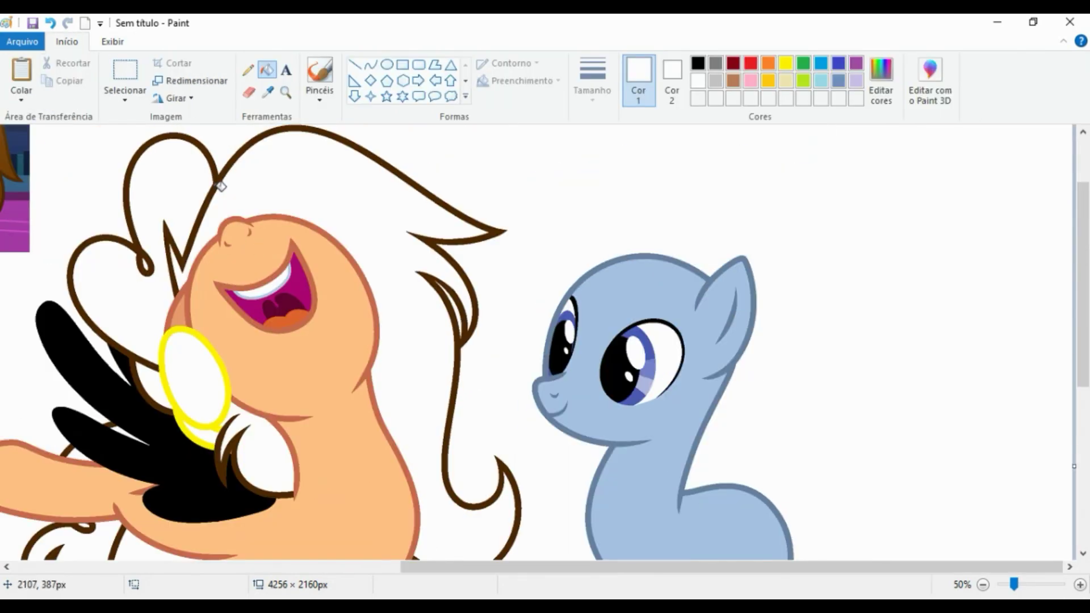
Sample the hair brown from the reference picture and fill the pony's mane and tail sections with it
{"action": "scroll", "coordinate": [679, 465], "scroll_direction": "left", "scroll_amount": 5}
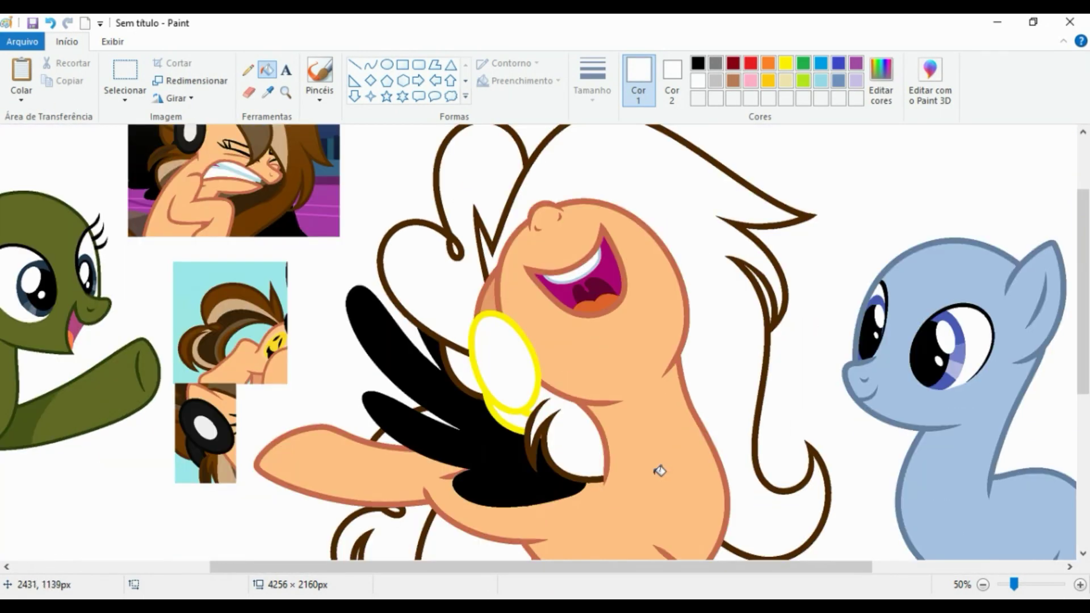
{"action": "scroll", "coordinate": [658, 470], "scroll_direction": "up", "scroll_amount": 2}
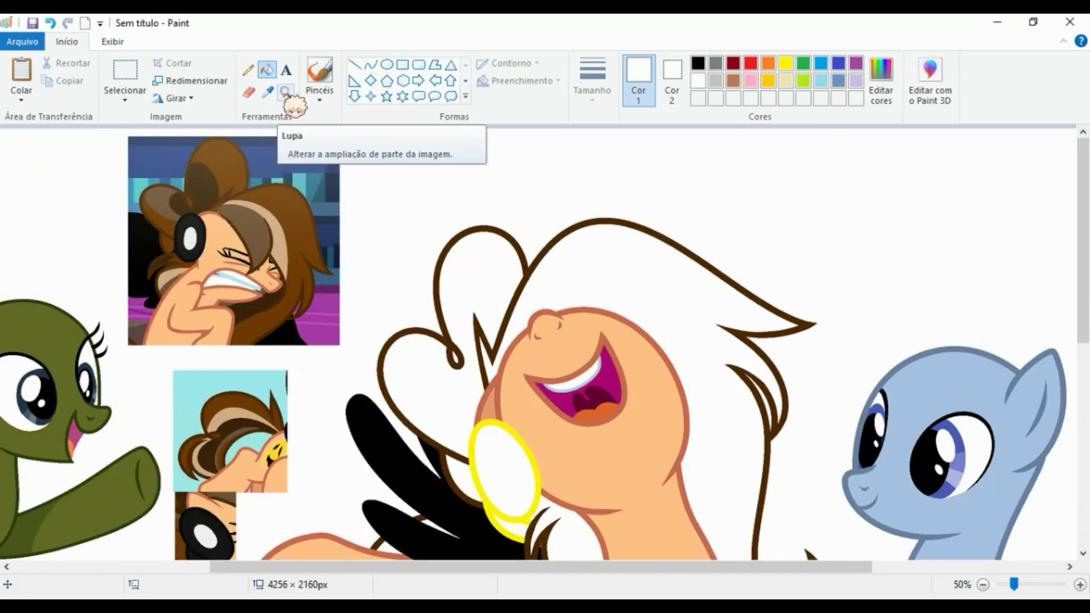
{"action": "left_click", "coordinate": [268, 92]}
{"action": "left_click", "coordinate": [238, 420]}
{"action": "left_click", "coordinate": [454, 272]}
{"action": "left_click", "coordinate": [499, 284]}
{"action": "scroll", "coordinate": [418, 397], "scroll_direction": "down", "scroll_amount": 5}
{"action": "left_click", "coordinate": [418, 377]}
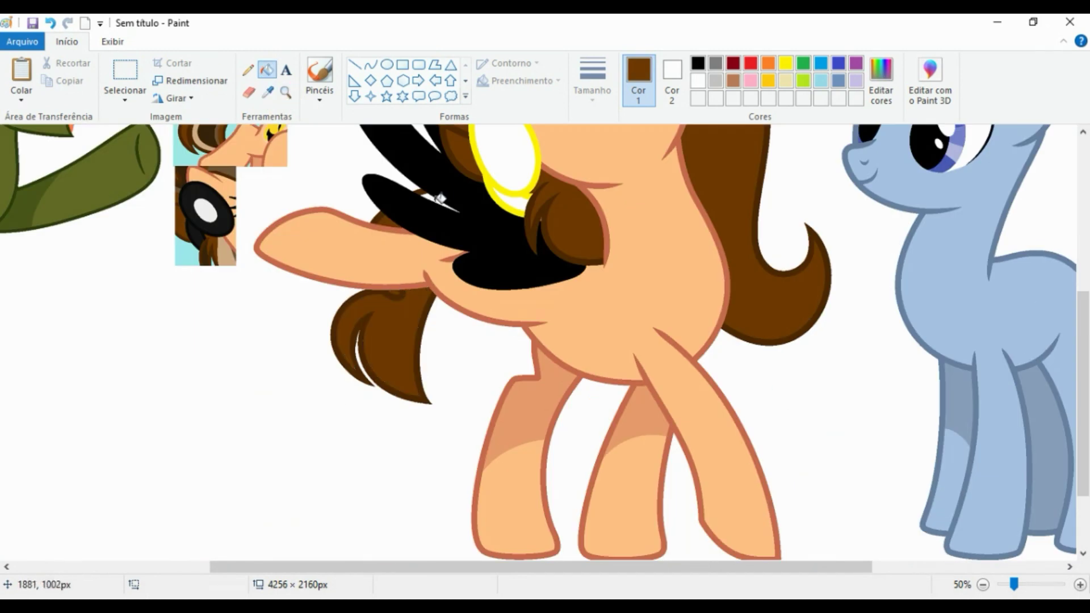
Patch the stray skin-coloured gap between the strands beneath the headphone using yellow pencil pixels and the fill tool
{"action": "scroll", "coordinate": [439, 198], "scroll_direction": "up", "scroll_amount": 2}
{"action": "left_click", "coordinate": [286, 91]}
{"action": "left_click", "coordinate": [389, 207]}
{"action": "left_click", "coordinate": [247, 70]}
{"action": "left_click", "coordinate": [785, 62]}
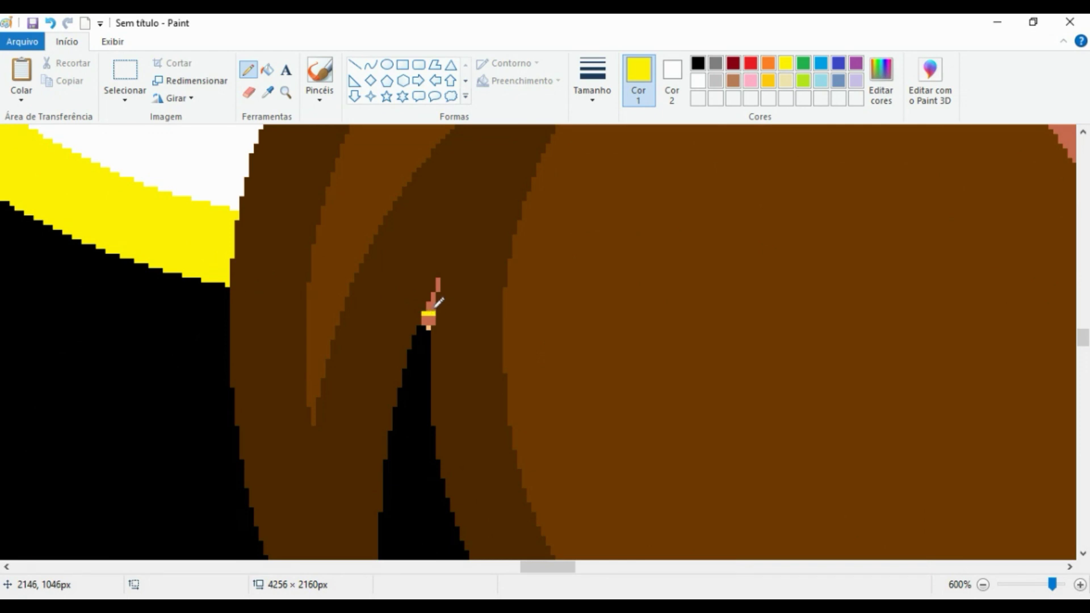
{"action": "left_click", "coordinate": [267, 69]}
{"action": "left_click", "coordinate": [113, 42]}
{"action": "left_click", "coordinate": [92, 71]}
{"action": "left_click", "coordinate": [67, 41]}
Fill the yellow headphone outline with near-black and the ear cup inside it with dark grey
{"action": "left_click", "coordinate": [267, 91]}
{"action": "left_click", "coordinate": [431, 318]}
{"action": "left_click", "coordinate": [720, 477]}
{"action": "key", "text": "ctrl+z"}
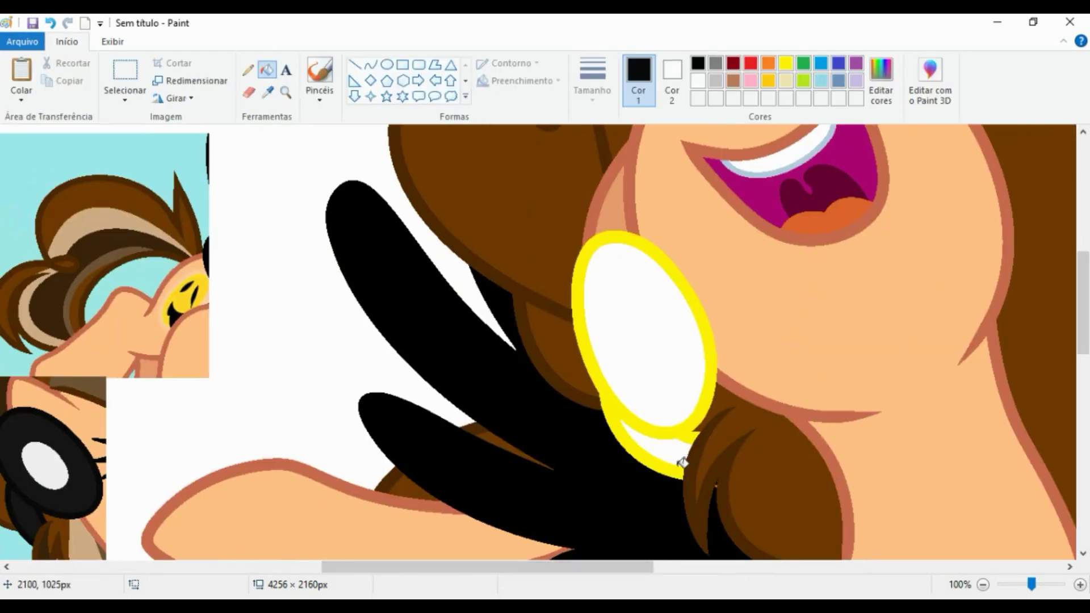
{"action": "left_click", "coordinate": [682, 463]}
{"action": "left_click", "coordinate": [647, 340]}
Draw a small ellipse from light grey curves in the centre of the ear cup and fill it light grey
{"action": "scroll", "coordinate": [625, 318], "scroll_direction": "up", "scroll_amount": 2}
{"action": "left_click", "coordinate": [370, 64]}
{"action": "left_click", "coordinate": [715, 80]}
{"action": "left_click_drag", "start_coordinate": [426, 377], "coordinate": [547, 312]}
{"action": "left_click_drag", "start_coordinate": [486, 344], "coordinate": [397, 187]}
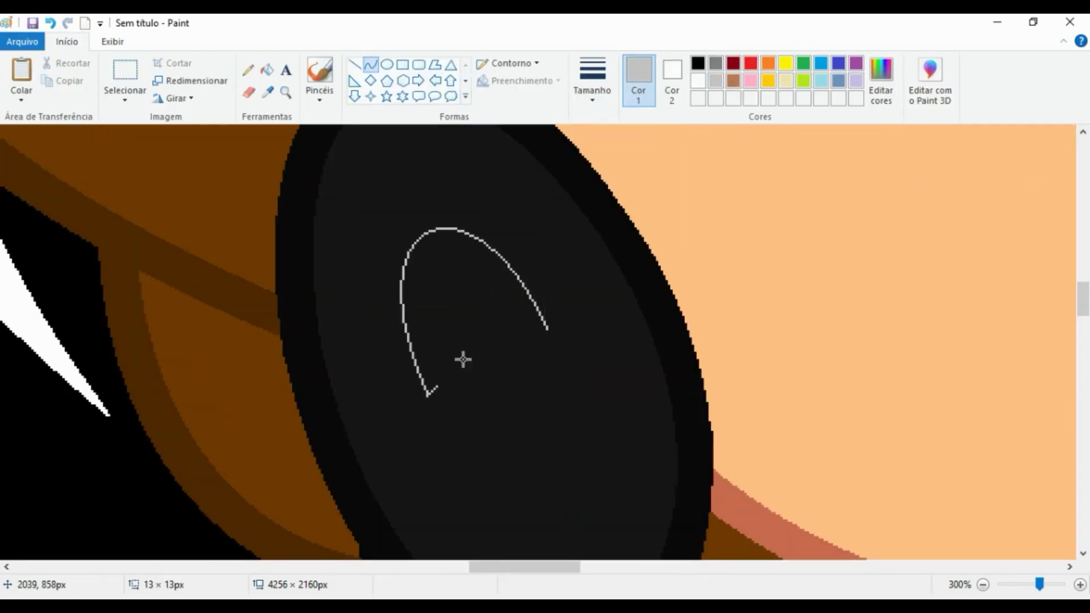
{"action": "left_click_drag", "start_coordinate": [463, 359], "coordinate": [598, 536]}
{"action": "scroll", "coordinate": [506, 555], "scroll_direction": "down", "scroll_amount": 2}
{"action": "scroll", "coordinate": [669, 287], "scroll_direction": "down", "scroll_amount": 1}
{"action": "left_click", "coordinate": [267, 69]}
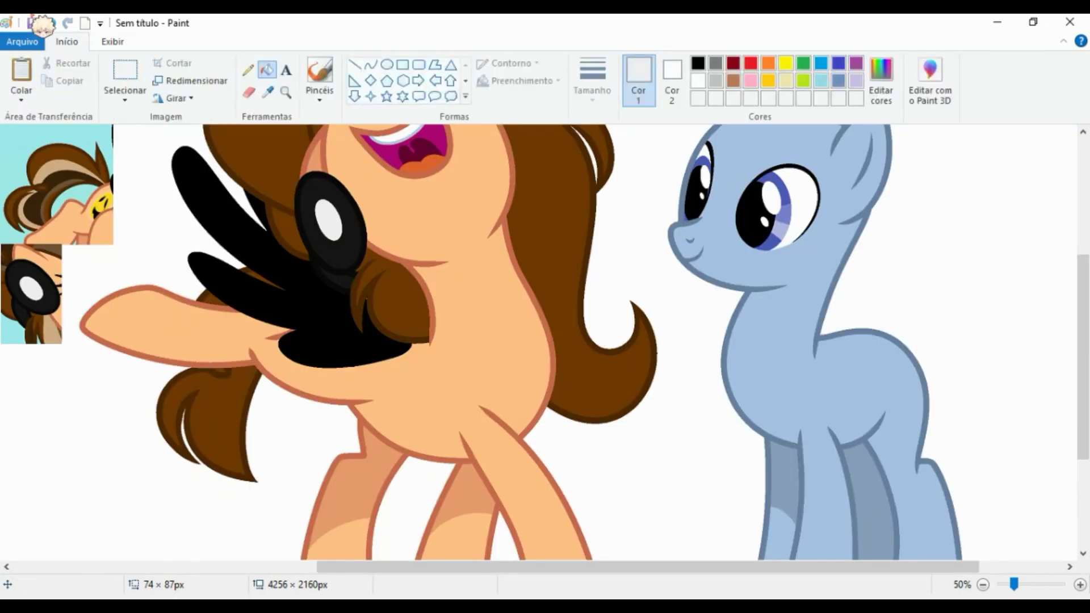
Draw a thin beige curve through the mane above the head to outline the forehead highlight
{"action": "scroll", "coordinate": [23, 85], "scroll_direction": "up", "scroll_amount": 3}
{"action": "scroll", "coordinate": [113, 85], "scroll_direction": "left", "scroll_amount": 3}
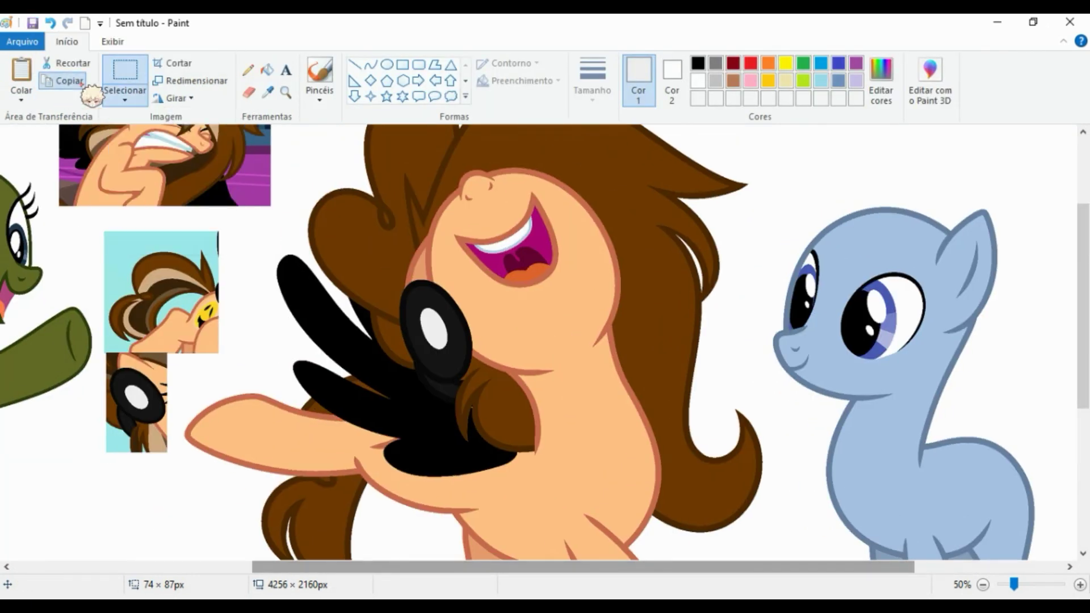
{"action": "left_click", "coordinate": [268, 91]}
{"action": "left_click_drag", "start_coordinate": [440, 311], "coordinate": [564, 297]}
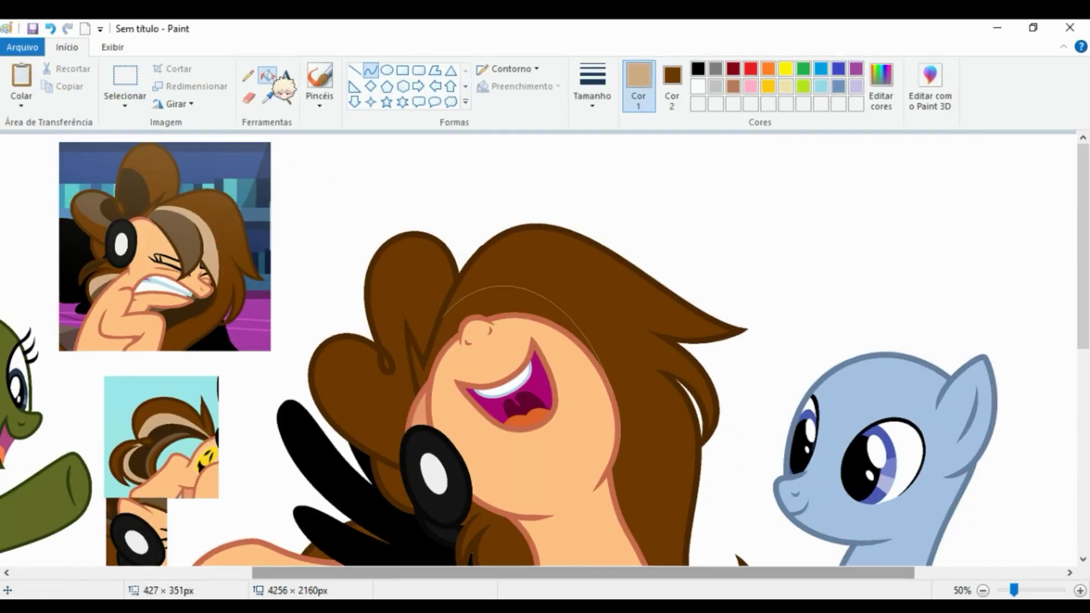
Draw a dark brown curve down the long mane lock behind the neck and fill the enclosed shade dark brown
{"action": "scroll", "coordinate": [458, 302], "scroll_direction": "up", "scroll_amount": 3}
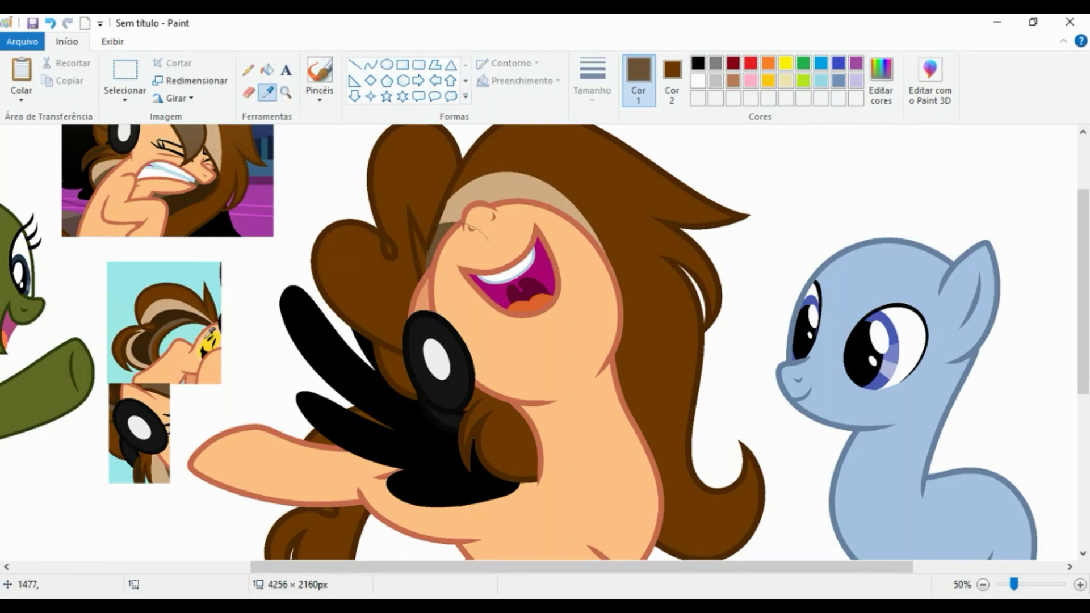
{"action": "left_click_drag", "start_coordinate": [630, 318], "coordinate": [718, 483]}
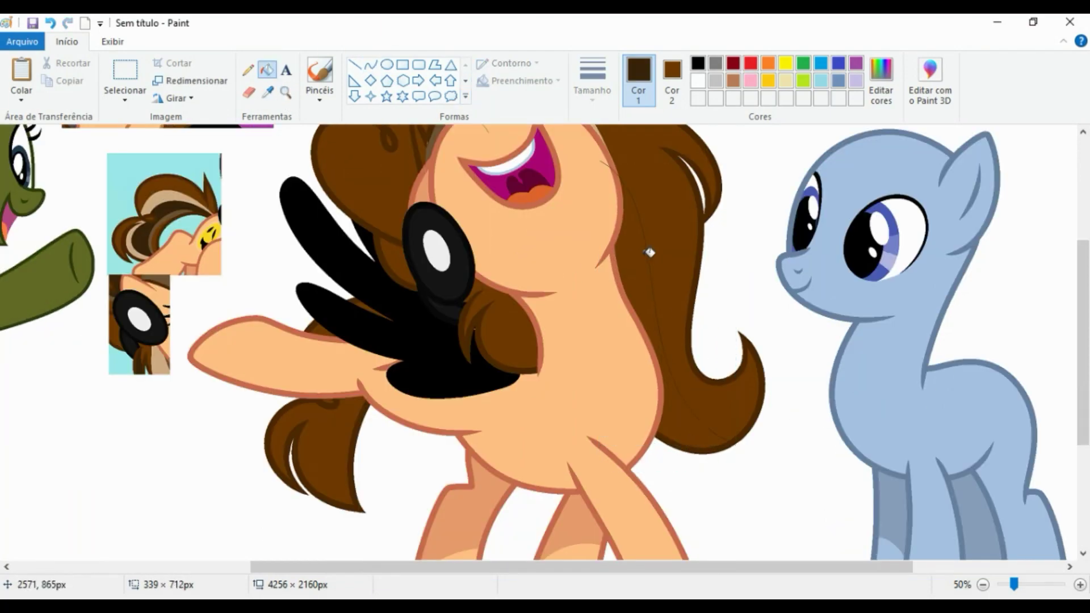
{"action": "left_click", "coordinate": [651, 251]}
{"action": "scroll", "coordinate": [591, 316], "scroll_direction": "up", "scroll_amount": 5}
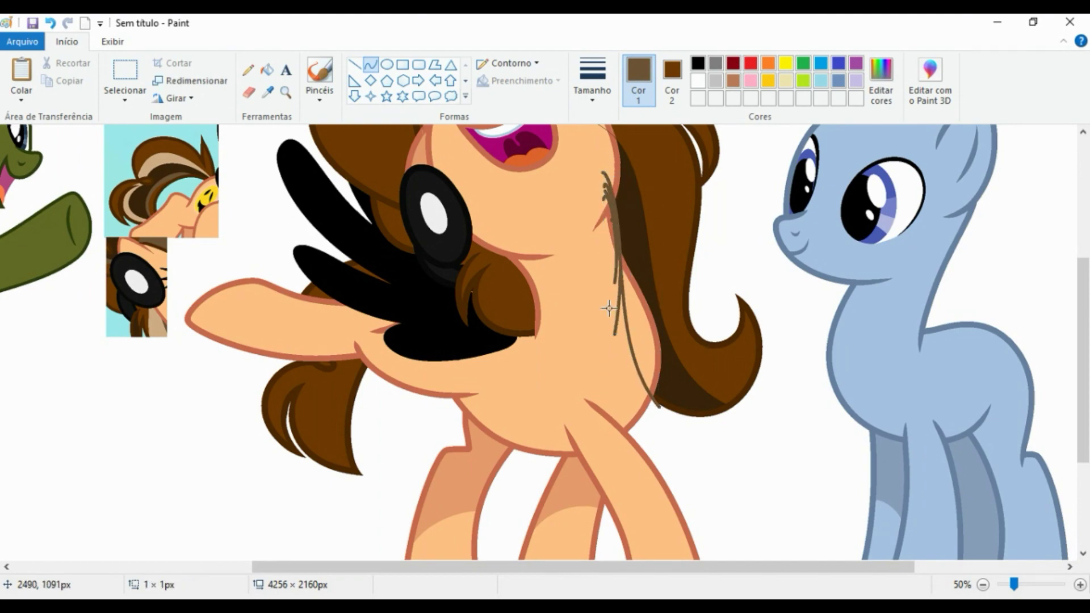
Colour the rounded tuft below the headphone with a beige streak and a grey-brown streak sampled from the neck strokes
{"action": "scroll", "coordinate": [608, 309], "scroll_direction": "up", "scroll_amount": 4}
{"action": "scroll", "coordinate": [413, 411], "scroll_direction": "down", "scroll_amount": 2}
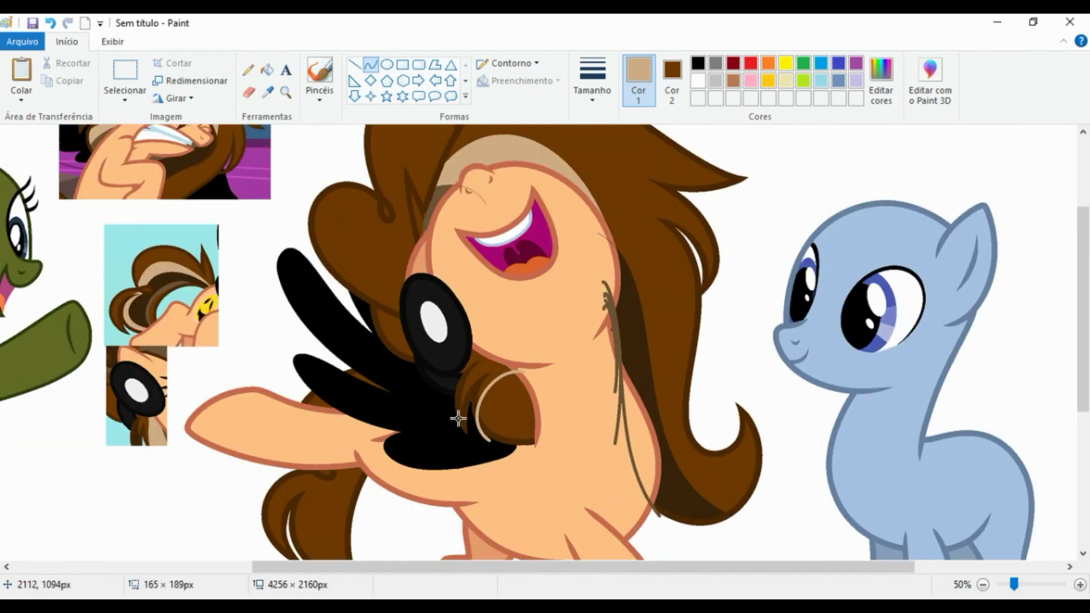
{"action": "left_click", "coordinate": [267, 91]}
{"action": "left_click", "coordinate": [616, 368]}
{"action": "left_click", "coordinate": [267, 69]}
{"action": "left_click", "coordinate": [520, 420]}
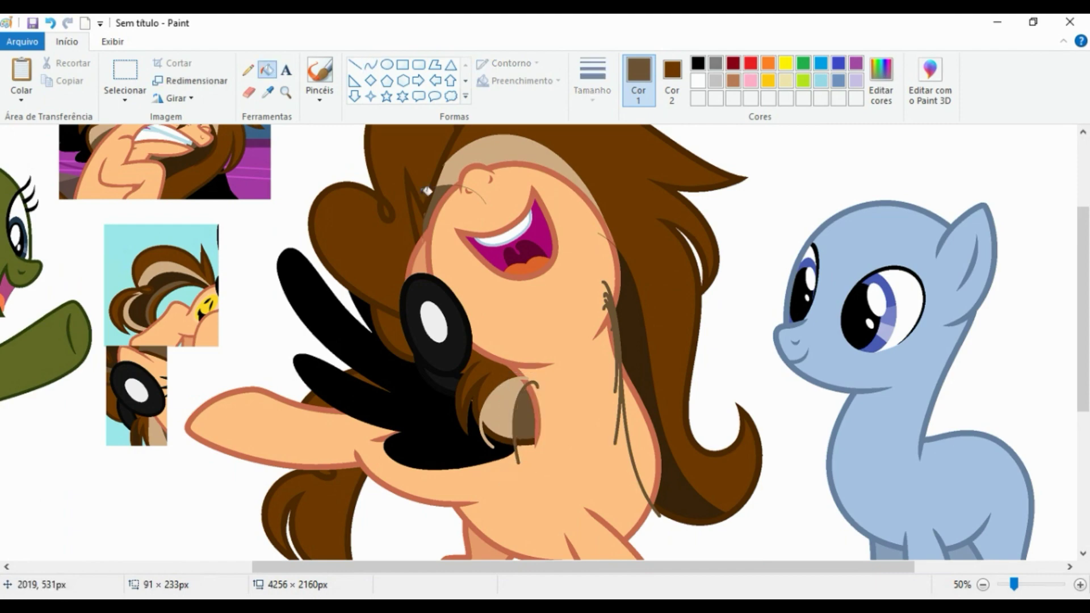
Draw dark brown curves inside the narrow strand beside the tuft to form a shaded streak
{"action": "left_click", "coordinate": [267, 91]}
{"action": "left_click", "coordinate": [469, 418]}
{"action": "scroll", "coordinate": [454, 398], "scroll_direction": "up", "scroll_amount": 3}
{"action": "left_click", "coordinate": [370, 64]}
{"action": "left_click_drag", "start_coordinate": [467, 129], "coordinate": [414, 375]}
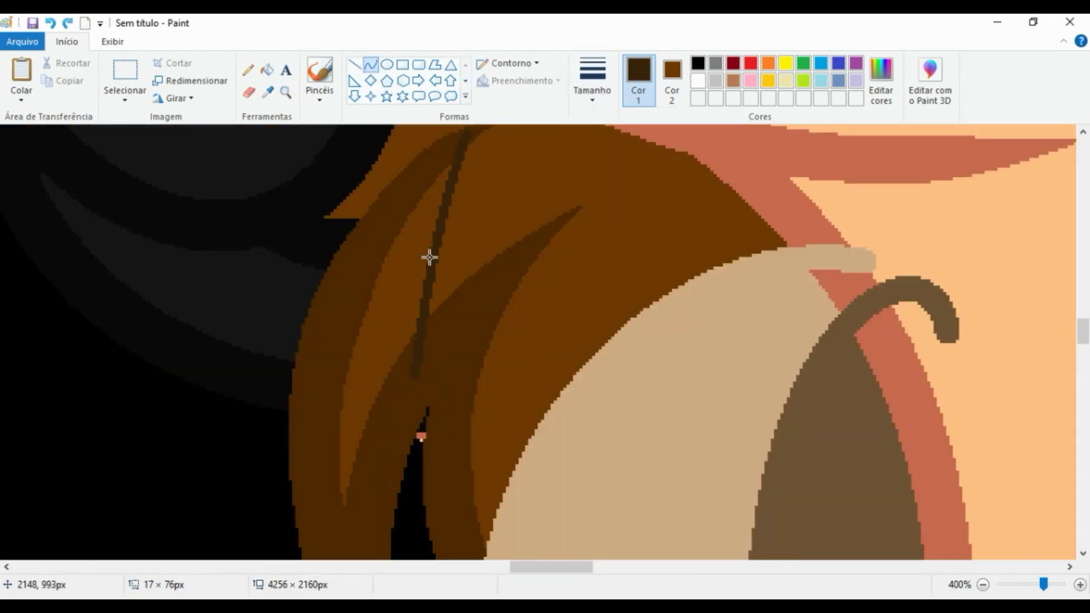
{"action": "left_click_drag", "start_coordinate": [477, 238], "coordinate": [438, 406]}
{"action": "left_click", "coordinate": [113, 41]}
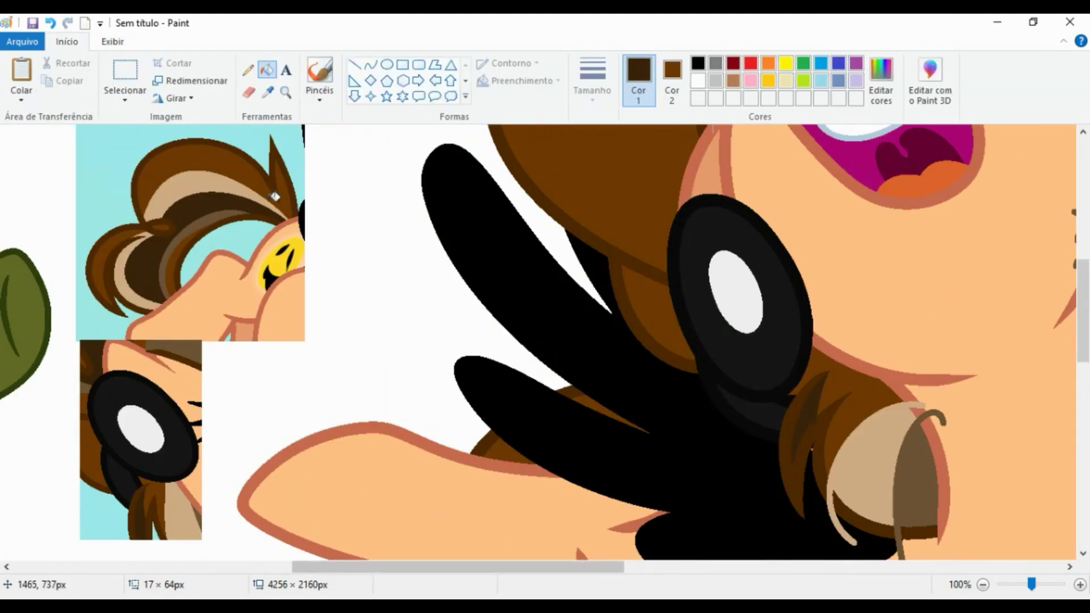
Outline the inner areas of the two rounded back locks and fill them grey-brown
{"action": "scroll", "coordinate": [241, 306], "scroll_direction": "down", "scroll_amount": 1}
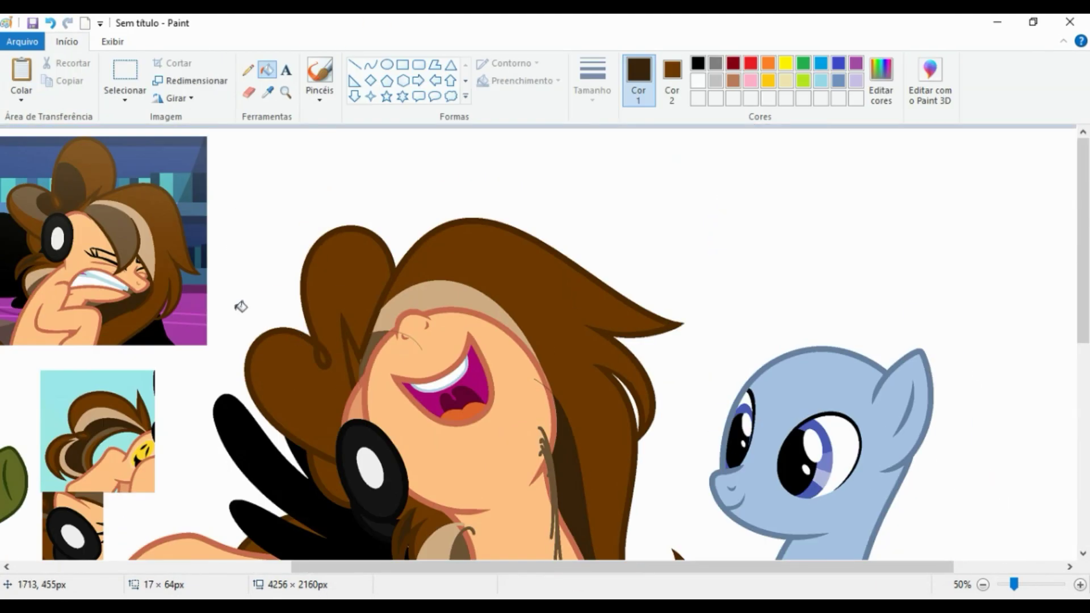
{"action": "left_click", "coordinate": [267, 91]}
{"action": "left_click", "coordinate": [256, 363]}
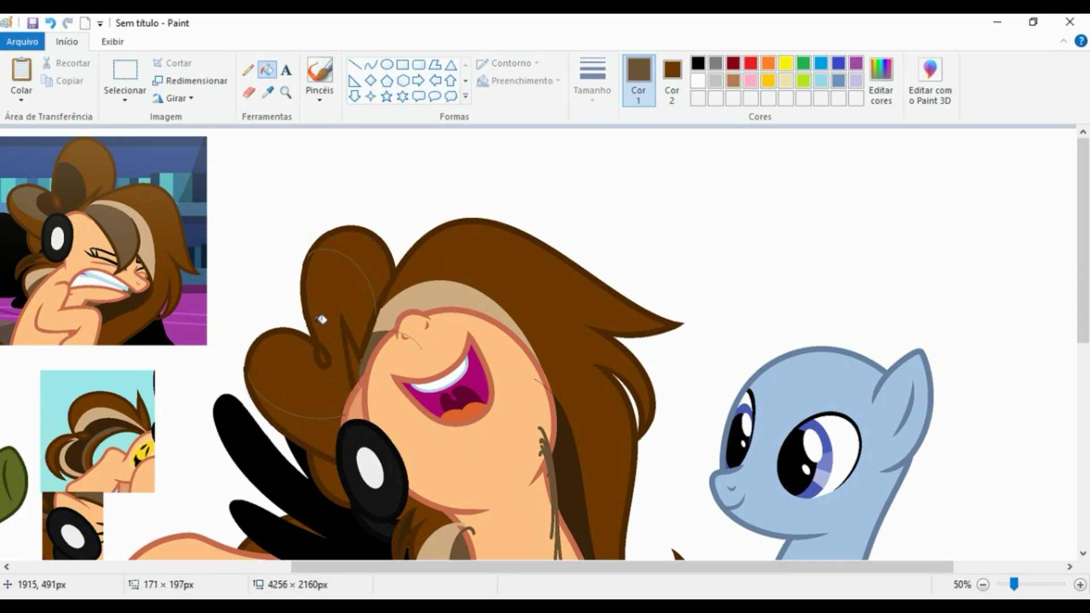
{"action": "left_click", "coordinate": [321, 319]}
Sample the dark brown from the reference picture and fill the innermost shading of the two rounded back locks with it
{"action": "left_click", "coordinate": [267, 91]}
{"action": "left_click", "coordinate": [94, 243]}
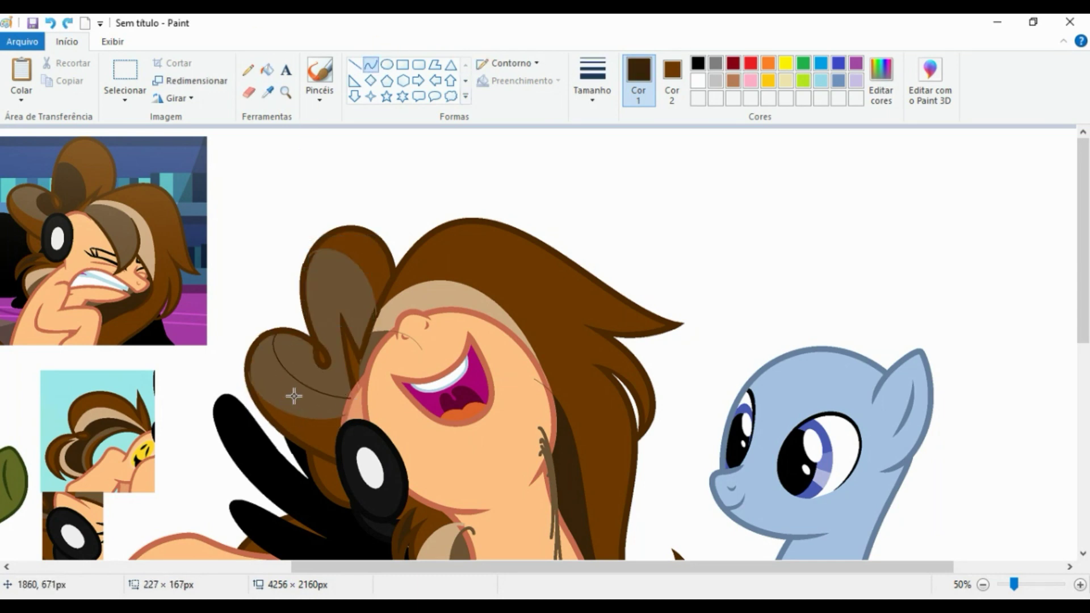
{"action": "left_click", "coordinate": [266, 70]}
{"action": "left_click", "coordinate": [306, 363]}
{"action": "left_click", "coordinate": [113, 42]}
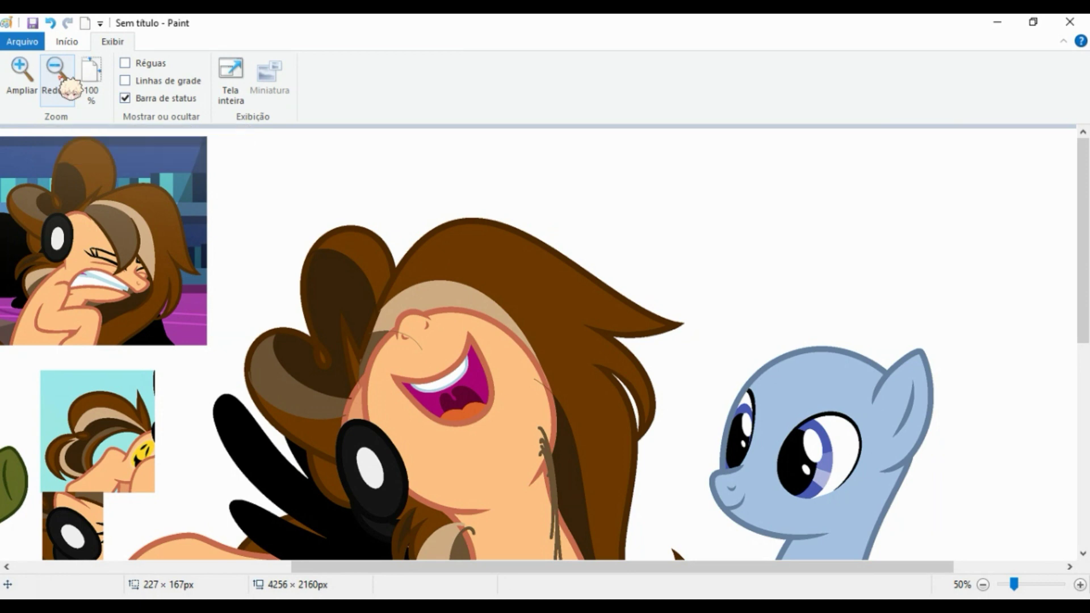
{"action": "left_click", "coordinate": [67, 42]}
Draw beige curves across the tail to outline its highlight and fill the highlight beige
{"action": "scroll", "coordinate": [397, 539], "scroll_direction": "down", "scroll_amount": 4}
{"action": "scroll", "coordinate": [397, 539], "scroll_direction": "left", "scroll_amount": 2}
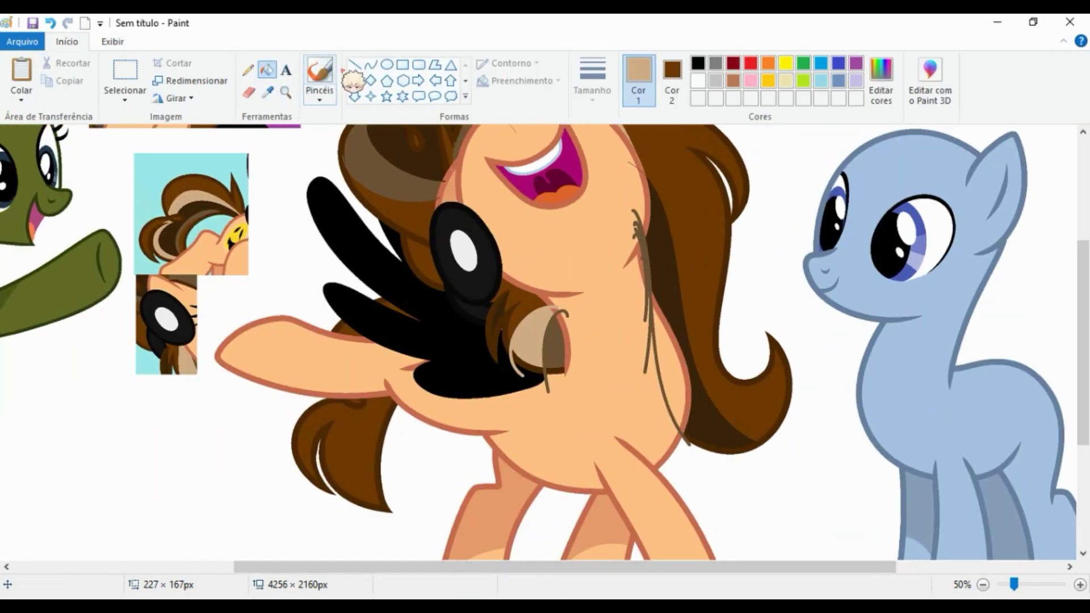
{"action": "left_click_drag", "start_coordinate": [477, 334], "coordinate": [346, 367]}
{"action": "left_click_drag", "start_coordinate": [433, 293], "coordinate": [362, 403]}
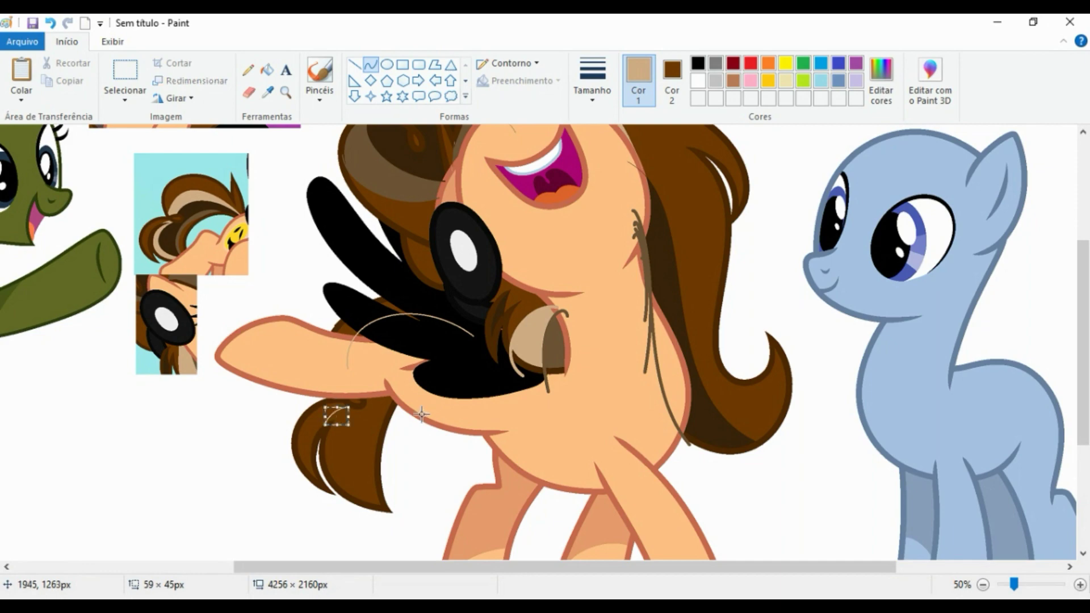
{"action": "left_click_drag", "start_coordinate": [386, 527], "coordinate": [394, 415]}
{"action": "left_click", "coordinate": [267, 70]}
{"action": "scroll", "coordinate": [452, 392], "scroll_direction": "up", "scroll_amount": 3}
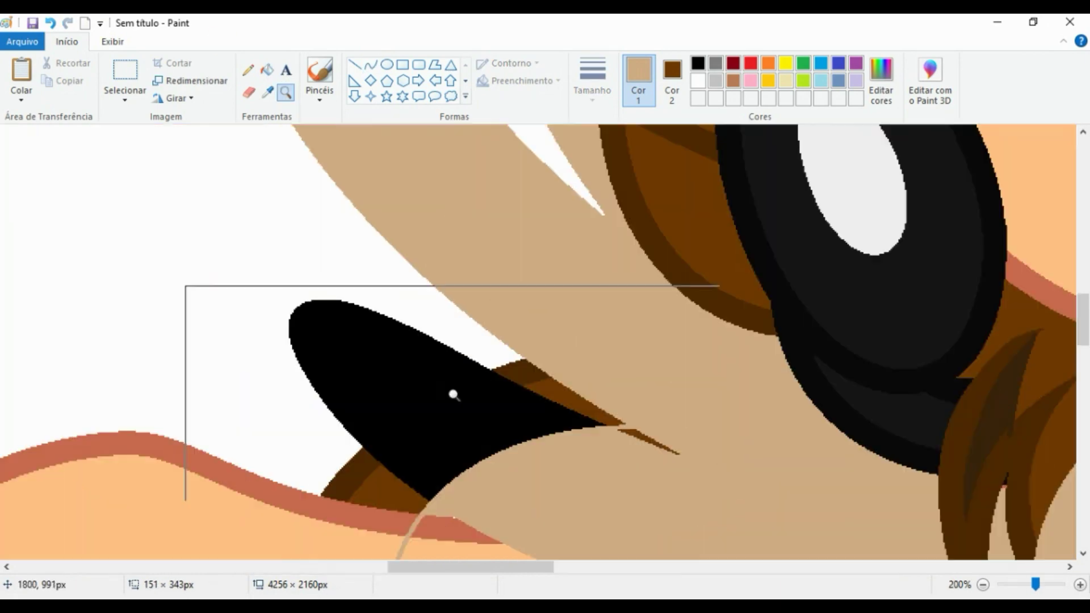
{"action": "scroll", "coordinate": [203, 136], "scroll_direction": "down", "scroll_amount": 2}
Sample the dark brown from the reference picture and draw two dark curves down the beige part of the lower tail
{"action": "left_click", "coordinate": [268, 92]}
{"action": "scroll", "coordinate": [397, 341], "scroll_direction": "up", "scroll_amount": 5}
{"action": "left_click", "coordinate": [182, 414]}
{"action": "scroll", "coordinate": [397, 340], "scroll_direction": "down", "scroll_amount": 5}
{"action": "left_click", "coordinate": [370, 65]}
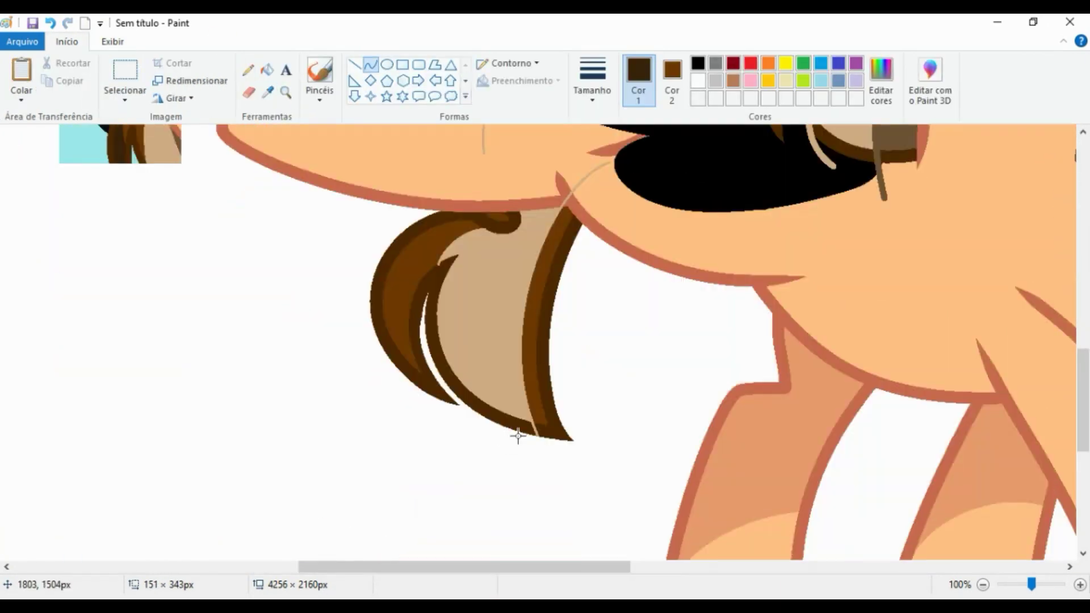
{"action": "left_click_drag", "start_coordinate": [518, 435], "coordinate": [575, 174]}
{"action": "mouse_move", "coordinate": [545, 256]}
{"action": "left_mouse_down"}
{"action": "mouse_move", "coordinate": [500, 229]}
{"action": "mouse_move", "coordinate": [472, 420]}
{"action": "left_mouse_up"}
{"action": "mouse_move", "coordinate": [482, 324]}
{"action": "left_mouse_down"}
{"action": "mouse_move", "coordinate": [419, 304]}
{"action": "mouse_move", "coordinate": [427, 350]}
{"action": "left_mouse_up"}
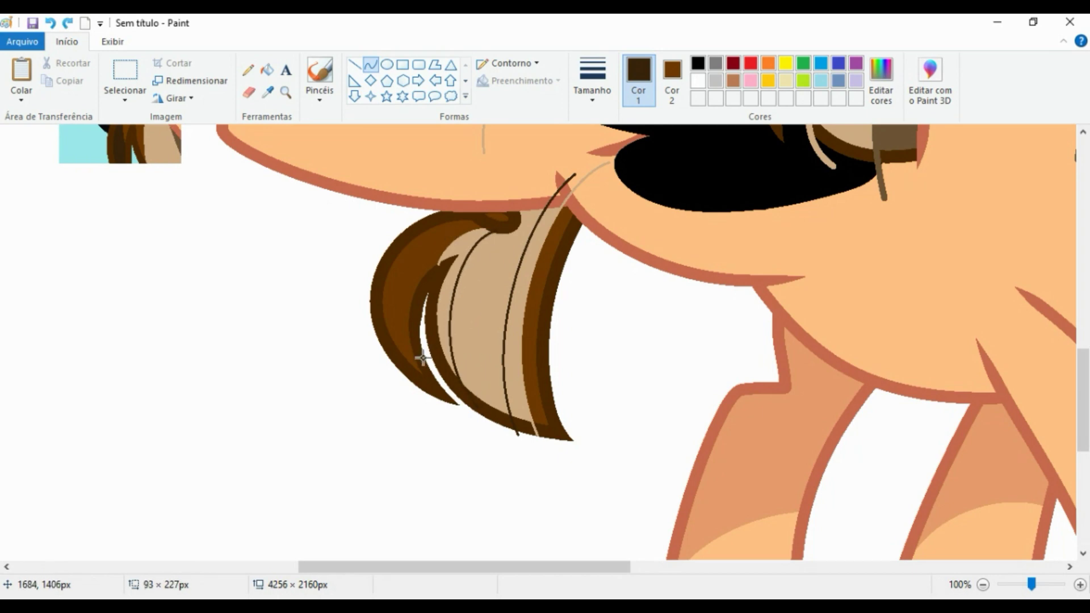
Add a curve on the upper tail and fill the tail's middle dark brown and the adjacent strip grey-brown
{"action": "scroll", "coordinate": [563, 312], "scroll_direction": "up", "scroll_amount": 4}
{"action": "left_click_drag", "start_coordinate": [598, 224], "coordinate": [567, 251]}
{"action": "left_click", "coordinate": [267, 69]}
{"action": "scroll", "coordinate": [414, 314], "scroll_direction": "up", "scroll_amount": 3}
{"action": "scroll", "coordinate": [414, 314], "scroll_direction": "down", "scroll_amount": 5}
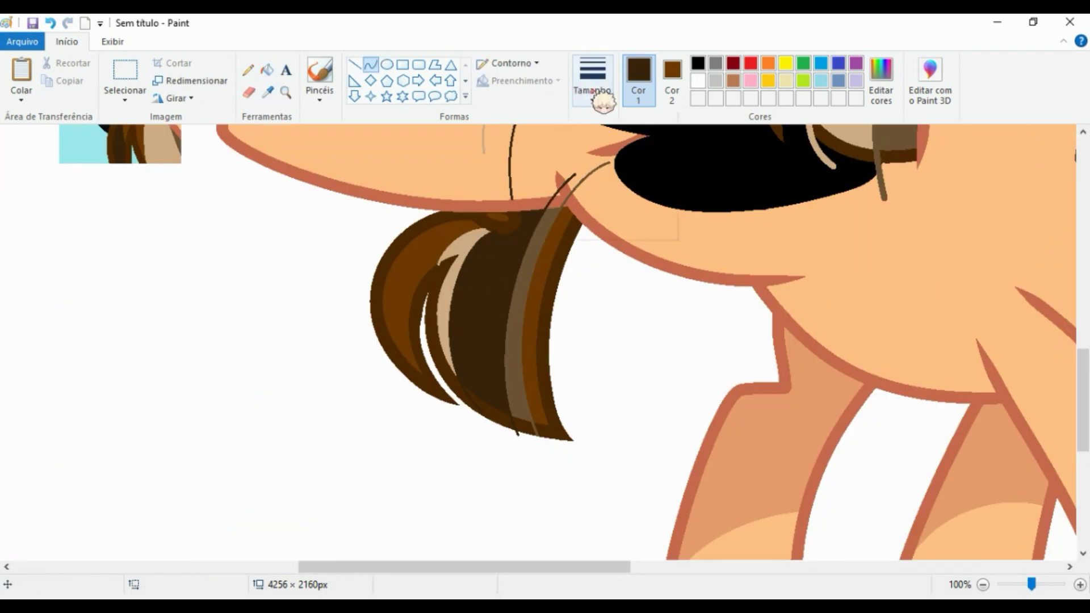
Examine the whole drawing and compare the coloured mane, tail and headphones with the reference pictures
{"action": "left_click", "coordinate": [112, 41]}
{"action": "left_click", "coordinate": [53, 86]}
{"action": "left_click", "coordinate": [53, 85]}
{"action": "left_click", "coordinate": [66, 41]}
{"action": "key", "text": "ctrl+a"}
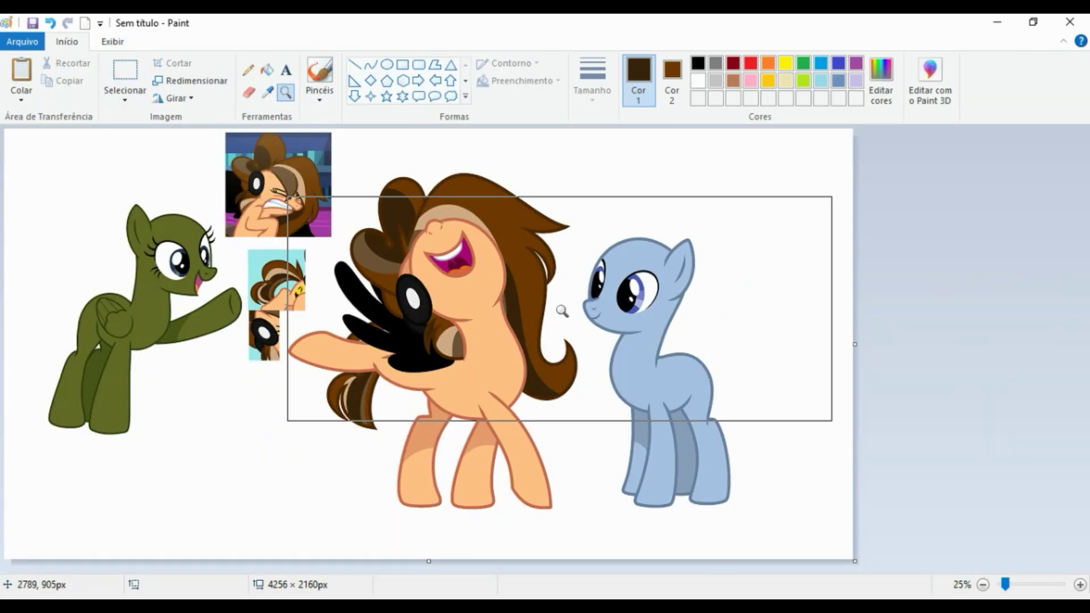
{"action": "left_click", "coordinate": [560, 306]}
{"action": "scroll", "coordinate": [432, 390], "scroll_direction": "up", "scroll_amount": 3}
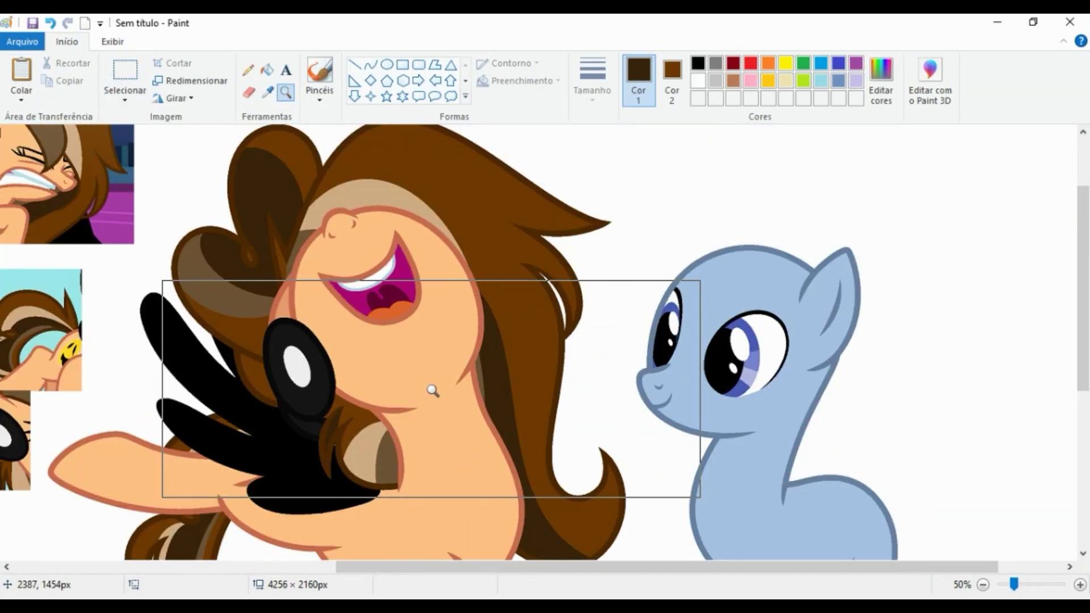
{"action": "right_click", "coordinate": [433, 391]}
{"action": "left_click", "coordinate": [292, 304]}
{"action": "left_click", "coordinate": [293, 304]}
{"action": "left_click", "coordinate": [125, 71]}
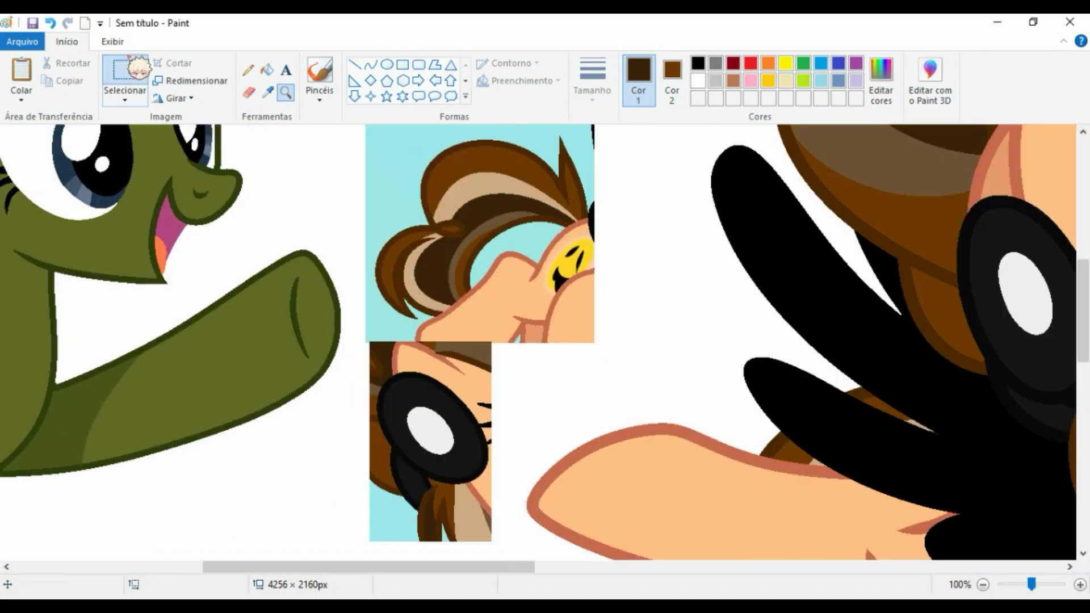
Select and delete the reference pictures around the orange pony
{"action": "left_click_drag", "start_coordinate": [357, 305], "coordinate": [500, 559]}
{"action": "key", "text": "Delete"}
{"action": "key", "text": "ctrl+v"}
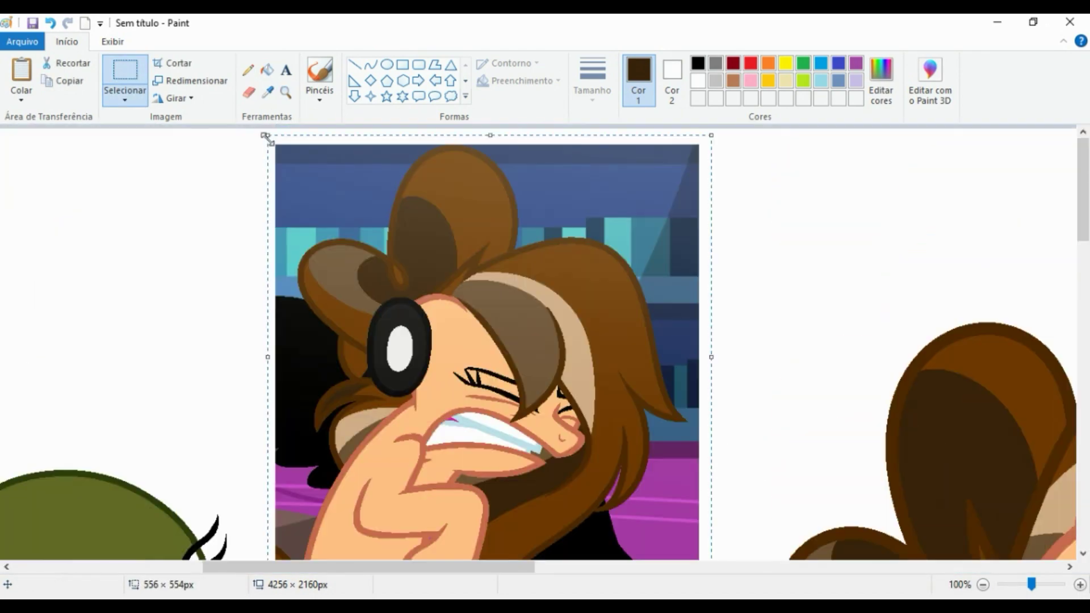
Select the whole blue pony and move it a little farther away from the orange pony
{"action": "left_click", "coordinate": [112, 41]}
{"action": "left_click", "coordinate": [57, 74]}
{"action": "left_click", "coordinate": [57, 74]}
{"action": "left_click", "coordinate": [66, 42]}
{"action": "left_click", "coordinate": [125, 71]}
{"action": "left_click_drag", "start_coordinate": [582, 183], "coordinate": [754, 522]}
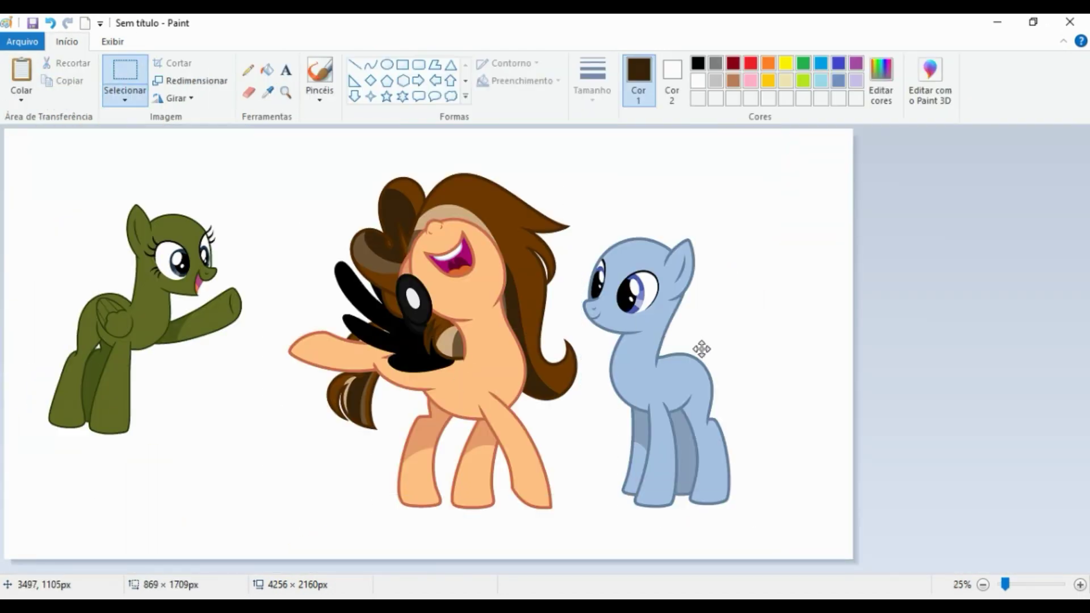
{"action": "left_click_drag", "start_coordinate": [645, 327], "coordinate": [709, 339]}
Paste two reference pictures of the navy-haired green pony, one mirrored between the two ponies and the other beside the green pony's head
{"action": "left_click", "coordinate": [286, 93]}
{"action": "left_click", "coordinate": [207, 304]}
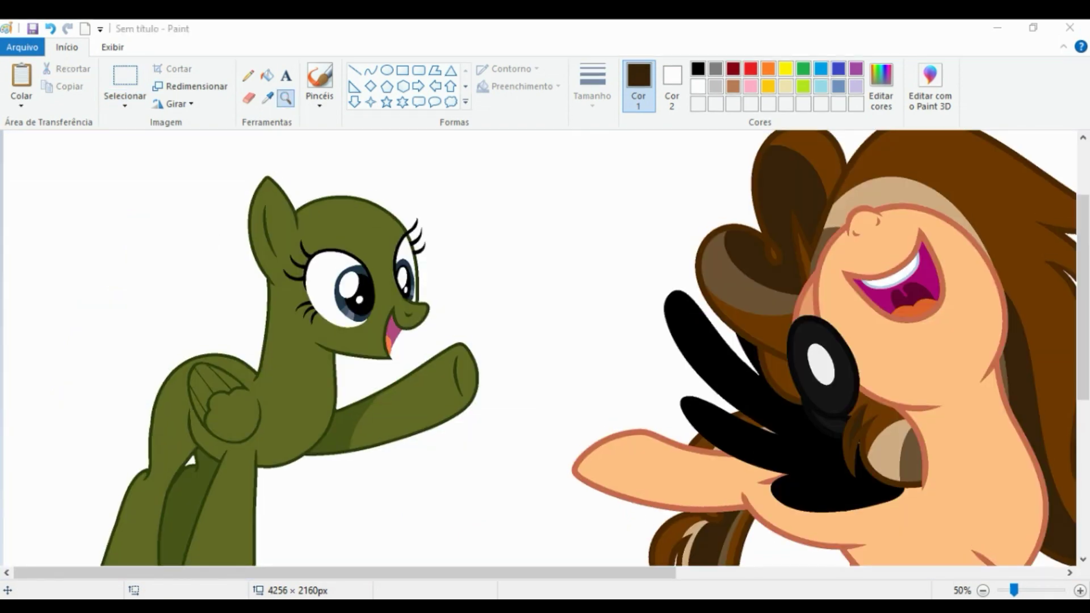
{"action": "key", "text": "ctrl+v"}
{"action": "scroll", "coordinate": [539, 347], "scroll_direction": "up", "scroll_amount": 3}
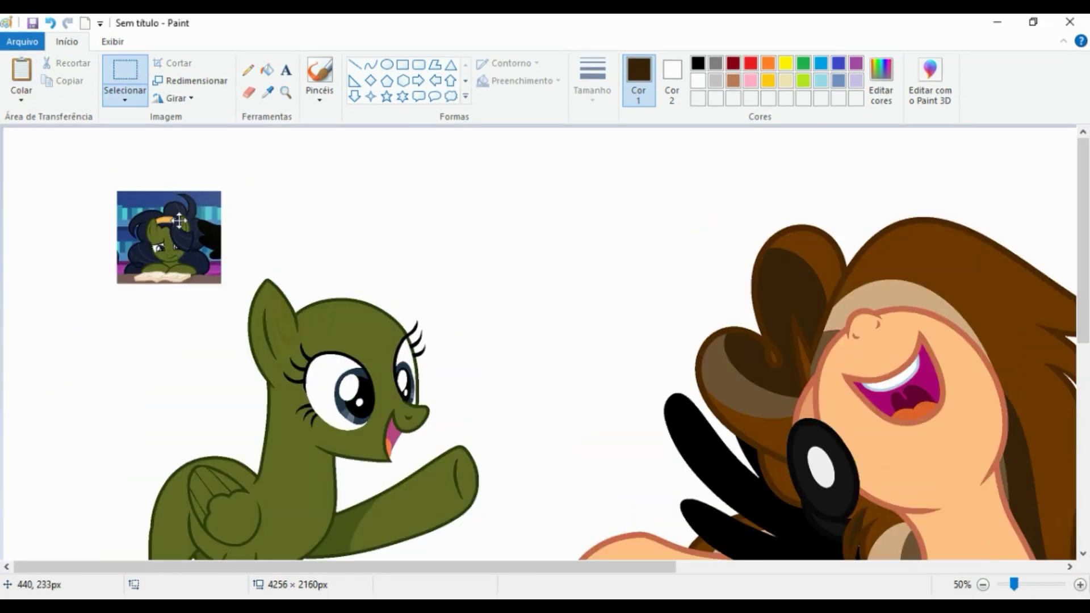
{"action": "left_click_drag", "start_coordinate": [157, 239], "coordinate": [589, 242]}
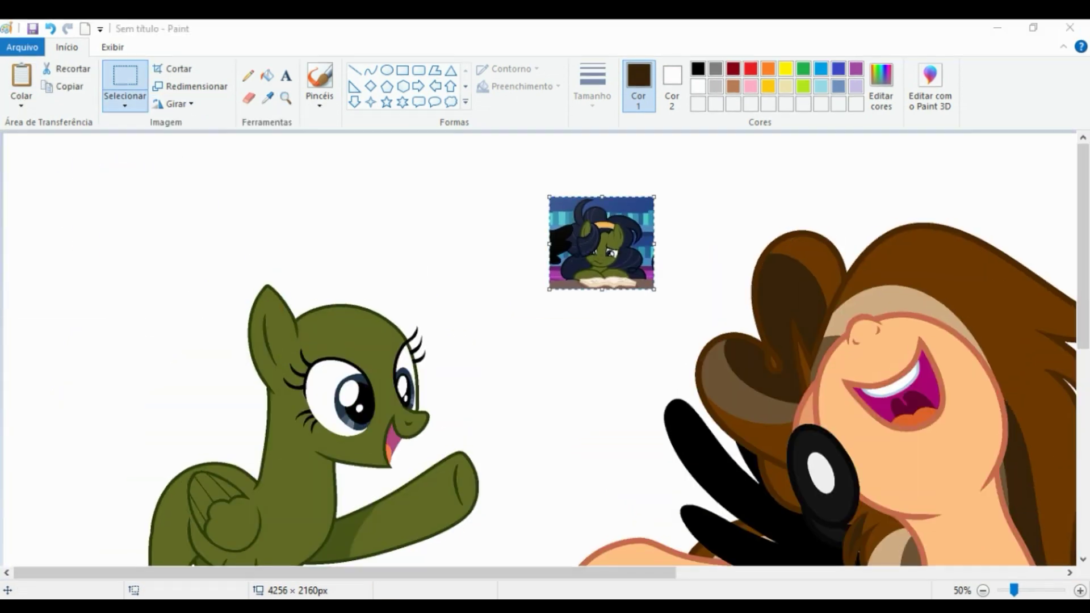
{"action": "key", "text": "ctrl+v"}
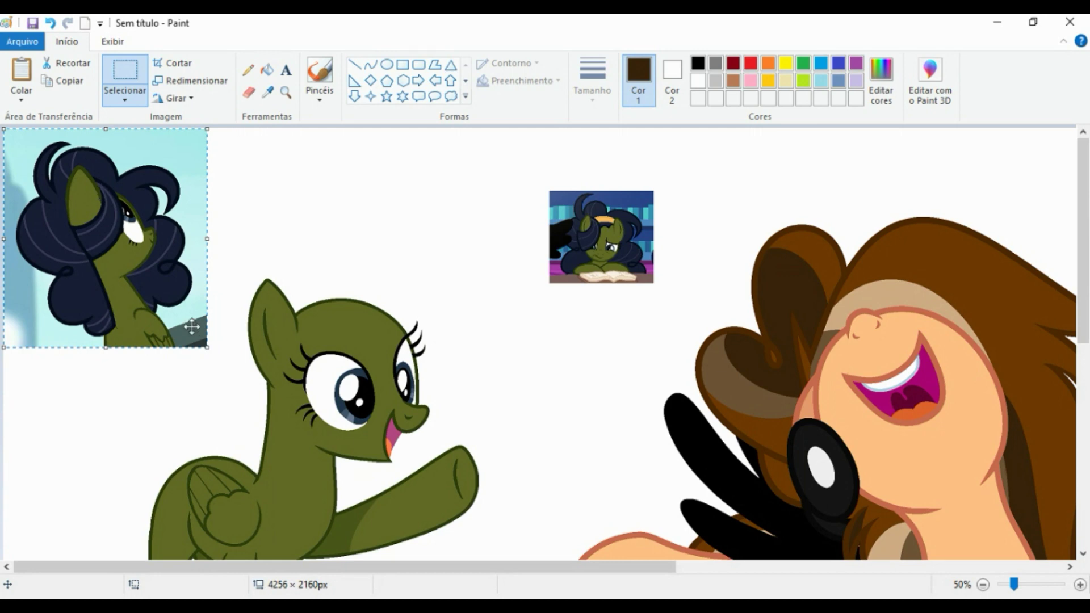
{"action": "key", "text": "ctrl+z"}
{"action": "scroll", "coordinate": [75, 200], "scroll_direction": "up", "scroll_amount": 2}
Sample the dark navy from the reference picture and outline a thin crescent lock above the green pony's ear with curves
{"action": "left_click", "coordinate": [267, 91]}
{"action": "left_click", "coordinate": [372, 239]}
{"action": "left_click", "coordinate": [112, 42]}
{"action": "left_click", "coordinate": [90, 68]}
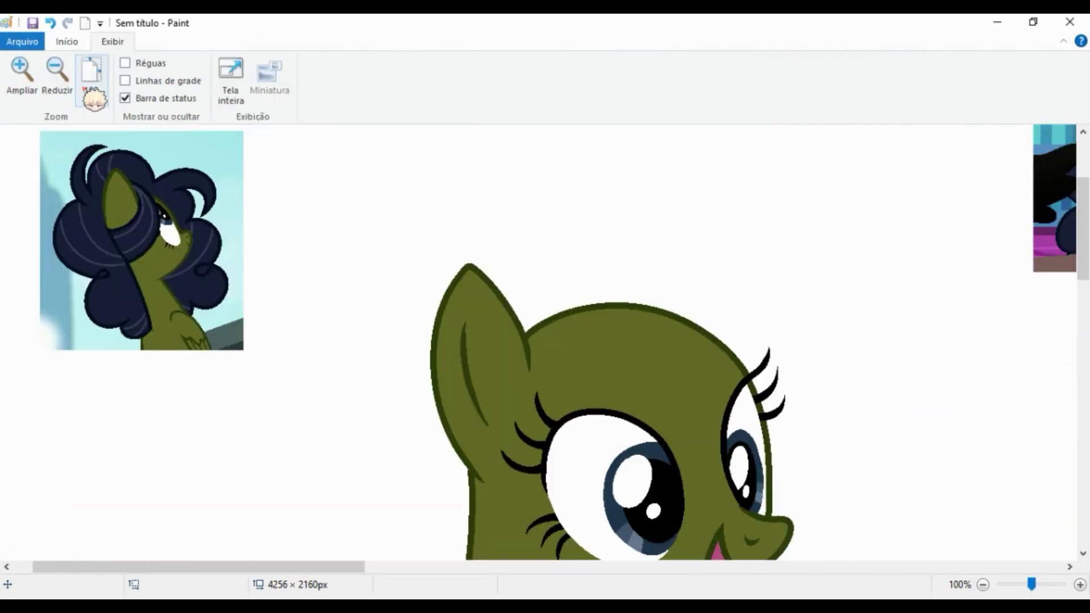
{"action": "left_click", "coordinate": [66, 42]}
{"action": "left_click_drag", "start_coordinate": [499, 275], "coordinate": [624, 270]}
{"action": "key", "text": "ctrl+z"}
{"action": "scroll", "coordinate": [547, 318], "scroll_direction": "up", "scroll_amount": 2}
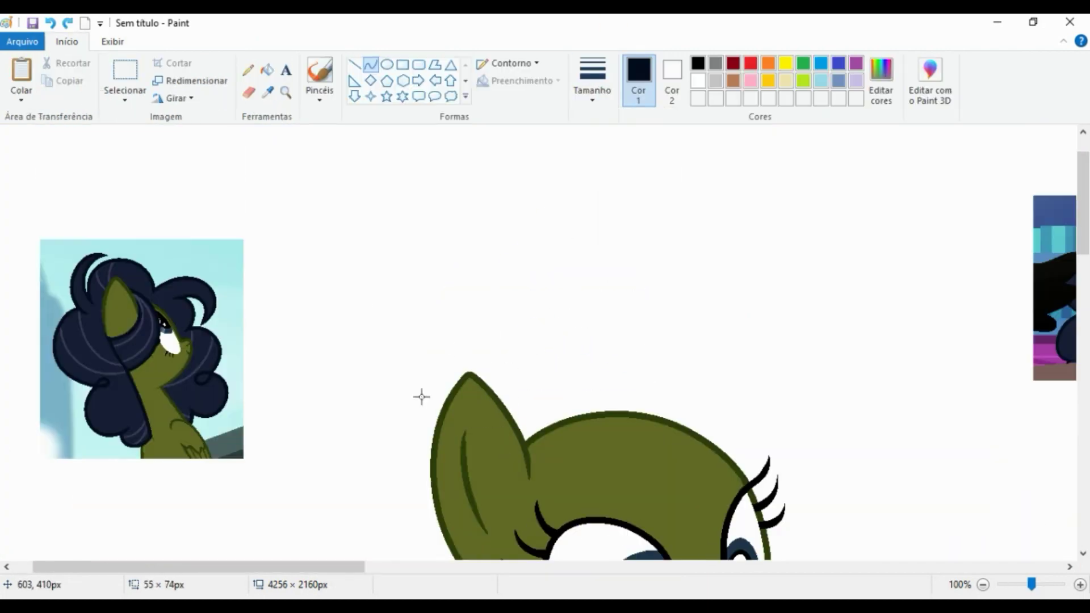
{"action": "left_click_drag", "start_coordinate": [419, 401], "coordinate": [485, 229]}
{"action": "mouse_move", "coordinate": [451, 315]}
{"action": "left_mouse_down"}
{"action": "mouse_move", "coordinate": [370, 254]}
{"action": "mouse_move", "coordinate": [386, 225]}
{"action": "left_mouse_up"}
{"action": "left_click_drag", "start_coordinate": [487, 229], "coordinate": [442, 380]}
{"action": "left_click_drag", "start_coordinate": [464, 304], "coordinate": [405, 285]}
{"action": "mouse_move", "coordinate": [471, 244]}
{"action": "left_mouse_down"}
{"action": "mouse_move", "coordinate": [492, 210]}
{"action": "mouse_move", "coordinate": [436, 221]}
{"action": "left_mouse_up"}
Draw two large navy arcs above the green pony's head for the top of the mane
{"action": "left_click_drag", "start_coordinate": [440, 379], "coordinate": [661, 342]}
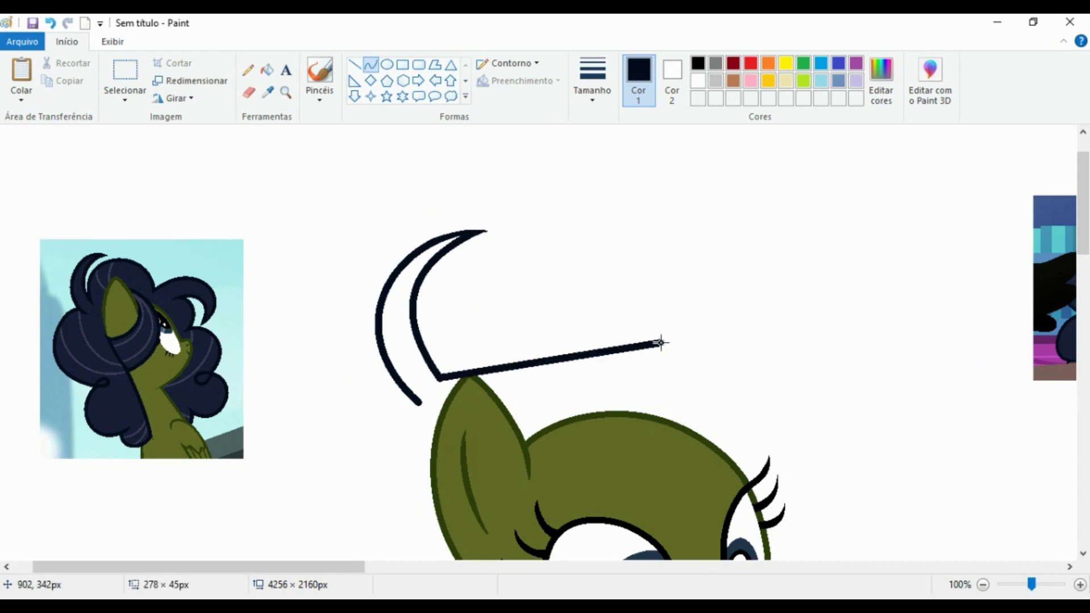
{"action": "left_click_drag", "start_coordinate": [562, 358], "coordinate": [628, 172]}
{"action": "left_click_drag", "start_coordinate": [449, 309], "coordinate": [432, 328]}
{"action": "left_click_drag", "start_coordinate": [662, 343], "coordinate": [937, 455]}
{"action": "left_click_drag", "start_coordinate": [799, 397], "coordinate": [840, 142]}
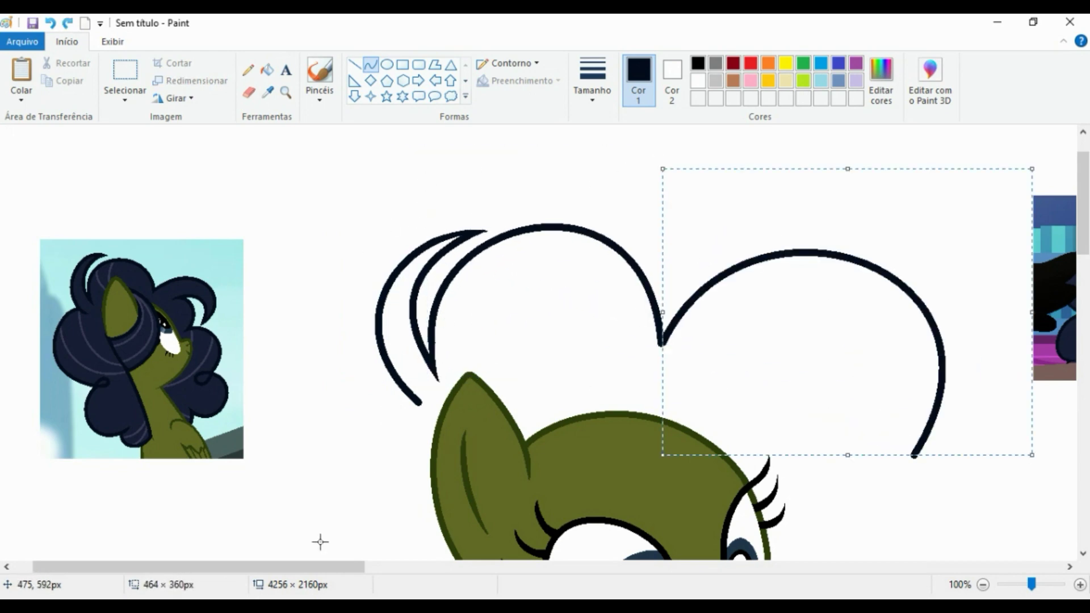
Draw the inner curves of the front mane lobe to form its hooked tip and the strand beneath it
{"action": "scroll", "coordinate": [568, 482], "scroll_direction": "right", "scroll_amount": 3}
{"action": "left_click_drag", "start_coordinate": [786, 448], "coordinate": [616, 373]}
{"action": "left_click_drag", "start_coordinate": [701, 411], "coordinate": [687, 287]}
{"action": "mouse_move", "coordinate": [818, 392]}
{"action": "left_mouse_down"}
{"action": "mouse_move", "coordinate": [831, 404]}
{"action": "mouse_move", "coordinate": [823, 415]}
{"action": "left_mouse_up"}
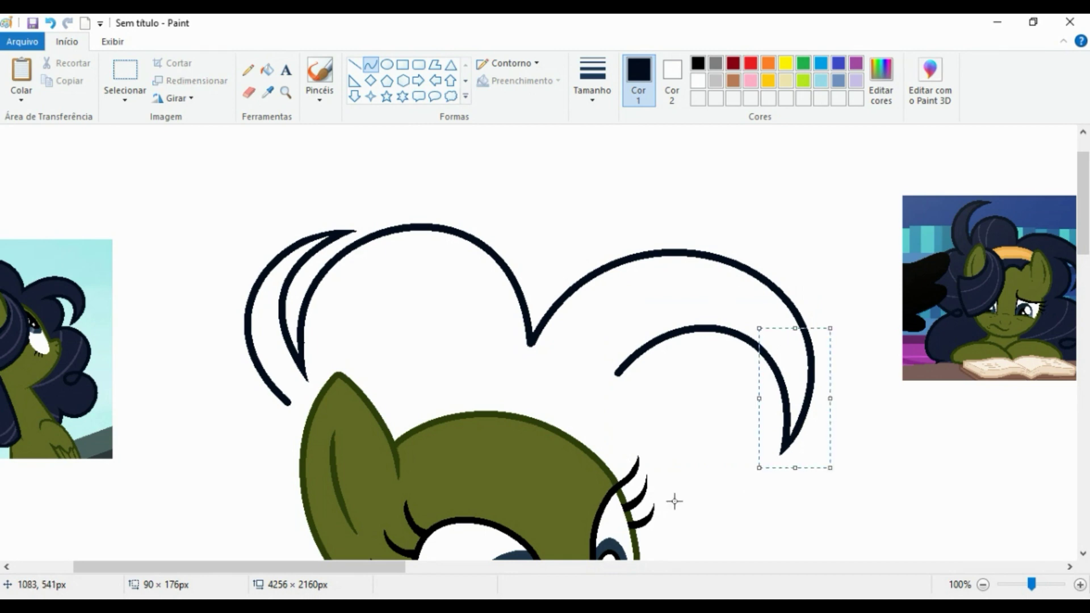
{"action": "mouse_move", "coordinate": [669, 333]}
{"action": "left_mouse_down"}
{"action": "mouse_move", "coordinate": [754, 474]}
{"action": "mouse_move", "coordinate": [692, 516]}
{"action": "left_mouse_up"}
{"action": "left_click_drag", "start_coordinate": [738, 408], "coordinate": [696, 433]}
{"action": "mouse_move", "coordinate": [659, 363]}
{"action": "left_mouse_down"}
{"action": "mouse_move", "coordinate": [611, 385]}
{"action": "mouse_move", "coordinate": [657, 321]}
{"action": "mouse_move", "coordinate": [642, 357]}
{"action": "left_mouse_up"}
{"action": "left_click", "coordinate": [370, 64]}
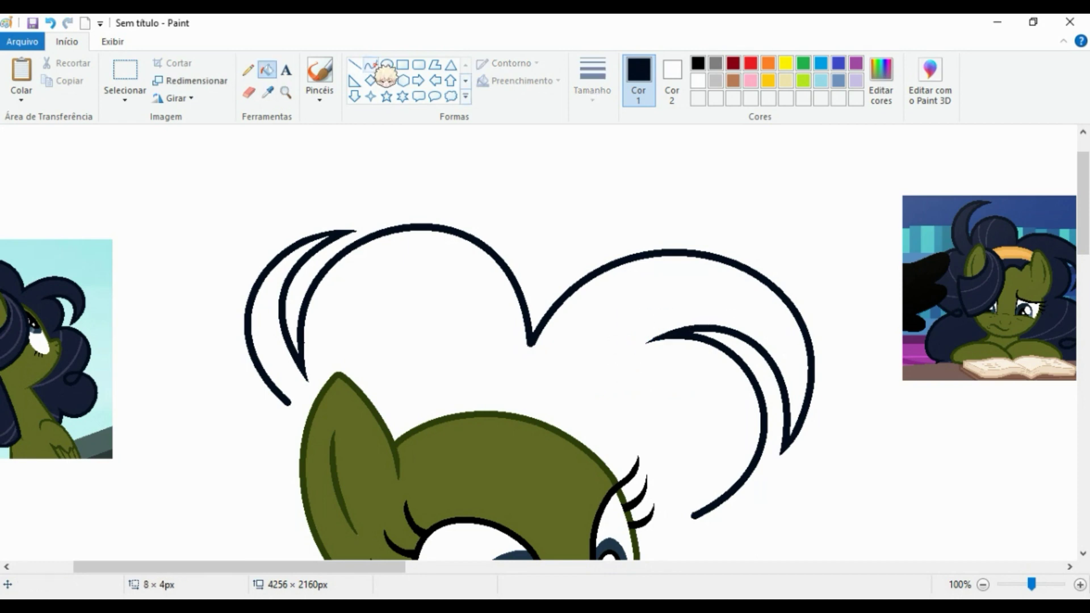
Draw a rounded mane lobe in front of the muzzle, curving down to the raised hoof
{"action": "scroll", "coordinate": [808, 423], "scroll_direction": "down", "scroll_amount": 2}
{"action": "left_click_drag", "start_coordinate": [694, 515], "coordinate": [869, 540]}
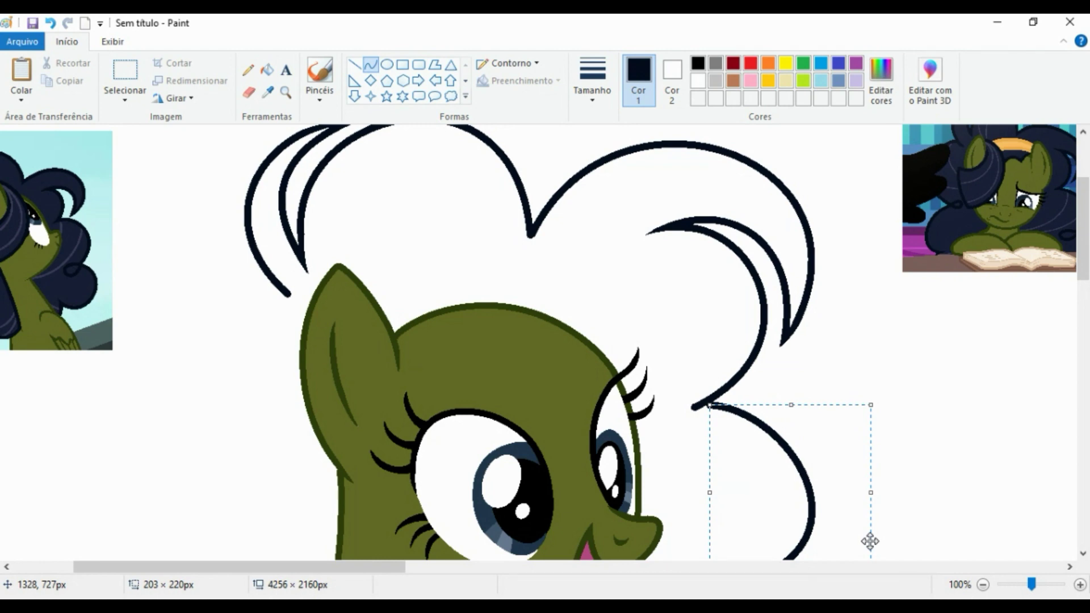
{"action": "scroll", "coordinate": [876, 511], "scroll_direction": "down", "scroll_amount": 2}
{"action": "left_click_drag", "start_coordinate": [875, 511], "coordinate": [761, 389]}
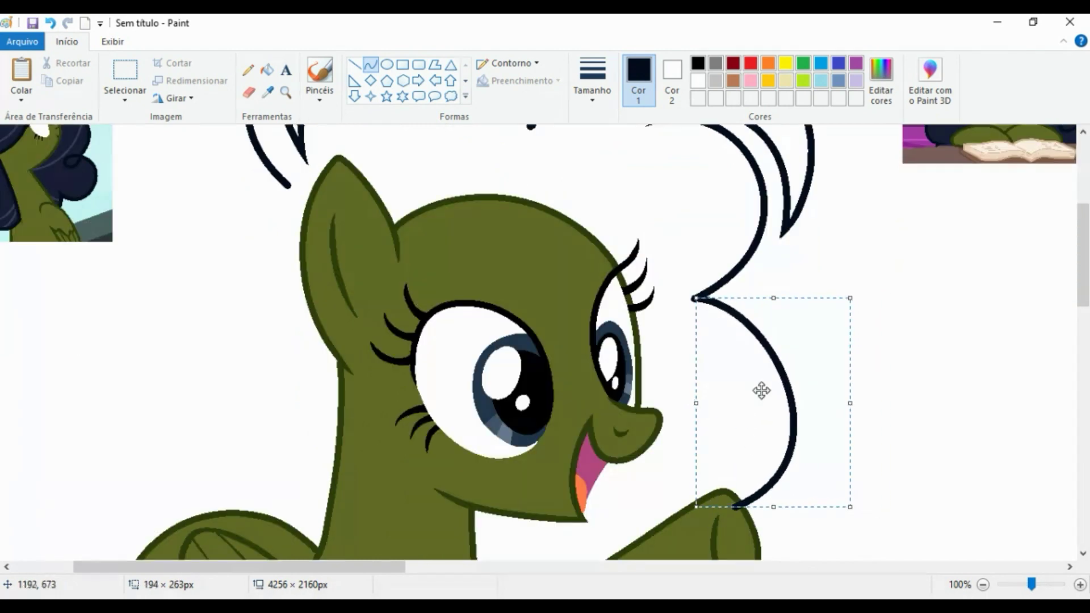
Draw the lower curves of the front mane beneath the raised foreleg
{"action": "left_click", "coordinate": [647, 389]}
{"action": "scroll", "coordinate": [861, 376], "scroll_direction": "down", "scroll_amount": 3}
{"action": "scroll", "coordinate": [624, 377], "scroll_direction": "up", "scroll_amount": 6}
{"action": "scroll", "coordinate": [625, 377], "scroll_direction": "down", "scroll_amount": 8}
{"action": "mouse_move", "coordinate": [668, 353]}
{"action": "left_mouse_down"}
{"action": "mouse_move", "coordinate": [511, 345]}
{"action": "mouse_move", "coordinate": [483, 372]}
{"action": "left_mouse_up"}
{"action": "left_click_drag", "start_coordinate": [570, 397], "coordinate": [570, 449]}
{"action": "left_click_drag", "start_coordinate": [483, 372], "coordinate": [454, 370]}
Step back through the recent mane curves and restore them
{"action": "left_click", "coordinate": [50, 23]}
{"action": "left_click", "coordinate": [50, 22]}
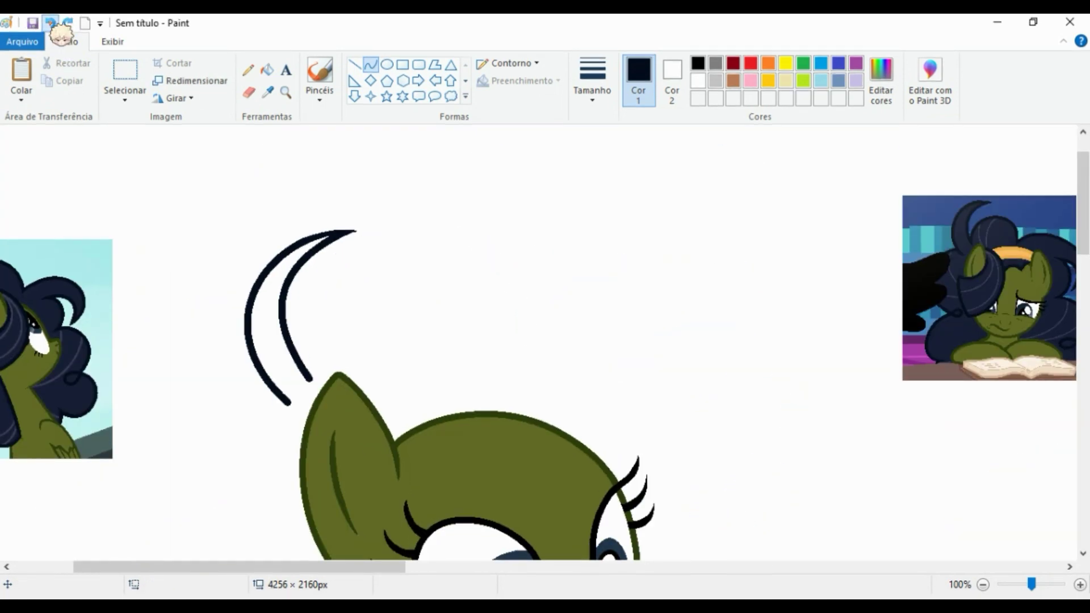
{"action": "left_click", "coordinate": [50, 23]}
{"action": "left_click", "coordinate": [67, 23]}
{"action": "left_click", "coordinate": [67, 23]}
{"action": "scroll", "coordinate": [745, 302], "scroll_direction": "up", "scroll_amount": 4}
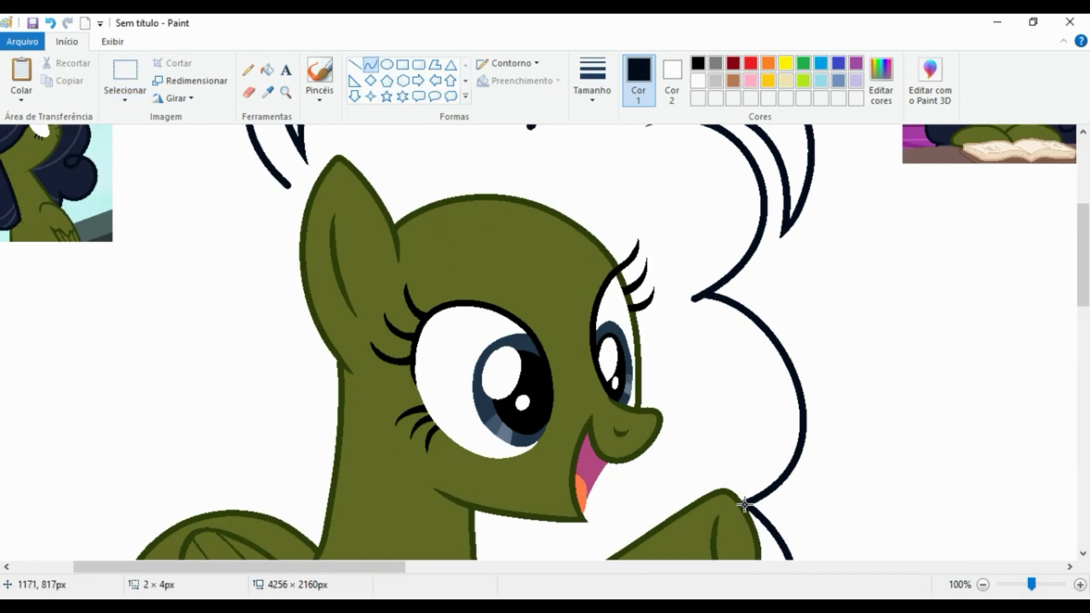
{"action": "scroll", "coordinate": [458, 426], "scroll_direction": "down", "scroll_amount": 2}
{"action": "key", "text": "ctrl+y"}
{"action": "key", "text": "ctrl+z"}
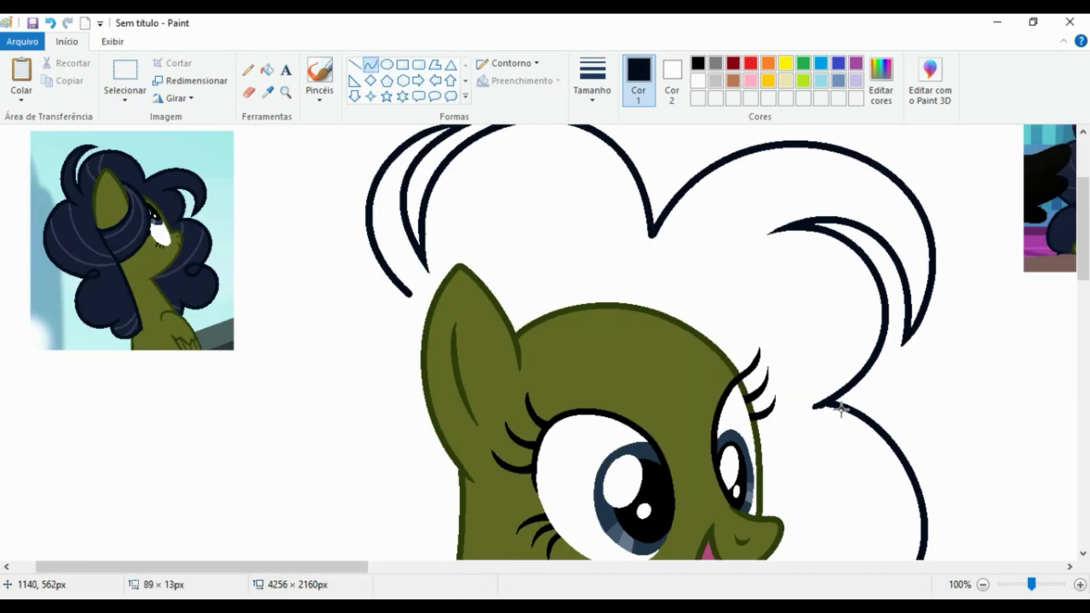
Draw a large mane lobe behind the ear and continue it with a curve toward the folded wing
{"action": "mouse_move", "coordinate": [410, 294]}
{"action": "left_mouse_down"}
{"action": "mouse_move", "coordinate": [373, 511]}
{"action": "mouse_move", "coordinate": [223, 440]}
{"action": "left_mouse_up"}
{"action": "left_click_drag", "start_coordinate": [344, 239], "coordinate": [414, 223]}
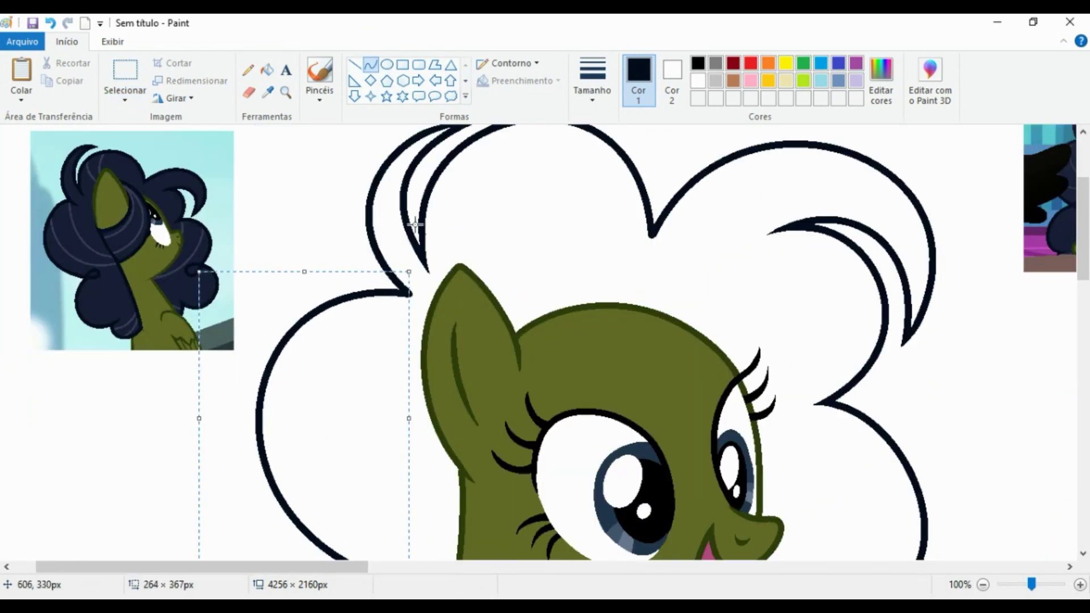
{"action": "scroll", "coordinate": [357, 240], "scroll_direction": "down", "scroll_amount": 5}
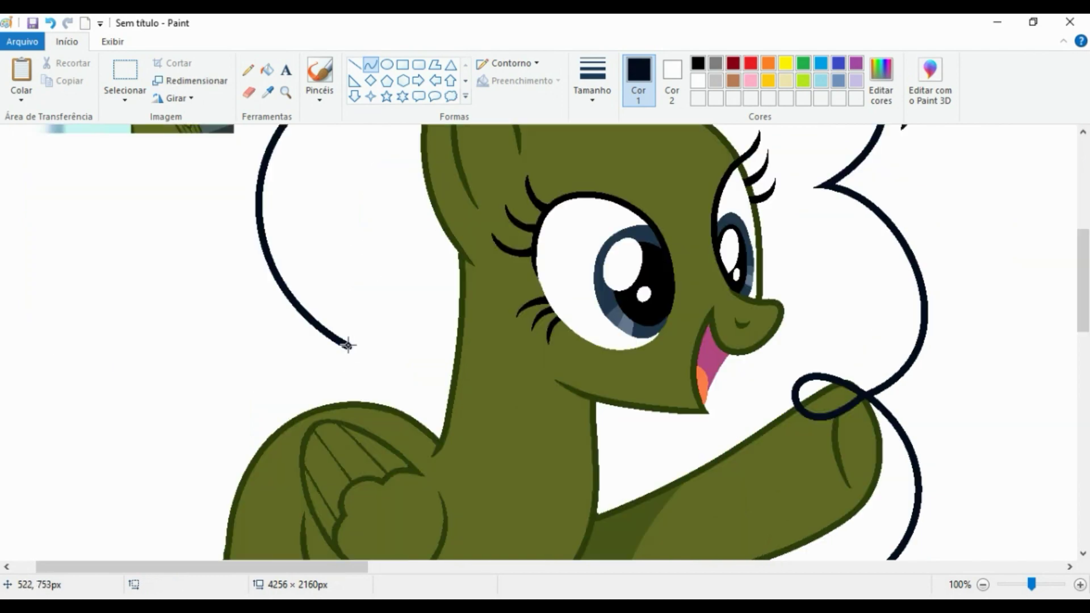
{"action": "left_click_drag", "start_coordinate": [348, 348], "coordinate": [287, 433]}
{"action": "scroll", "coordinate": [367, 387], "scroll_direction": "up", "scroll_amount": 4}
{"action": "scroll", "coordinate": [368, 386], "scroll_direction": "down", "scroll_amount": 2}
{"action": "left_click_drag", "start_coordinate": [341, 404], "coordinate": [372, 392]}
{"action": "scroll", "coordinate": [397, 360], "scroll_direction": "up", "scroll_amount": 4}
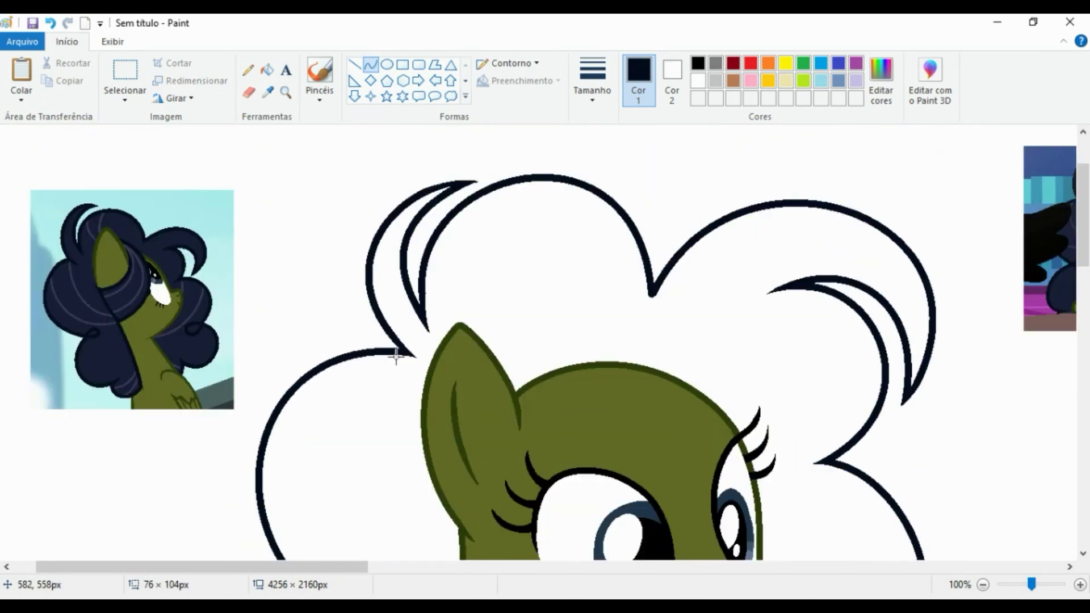
{"action": "scroll", "coordinate": [365, 295], "scroll_direction": "down", "scroll_amount": 5}
{"action": "left_click_drag", "start_coordinate": [391, 317], "coordinate": [183, 379]}
{"action": "scroll", "coordinate": [187, 389], "scroll_direction": "up", "scroll_amount": 4}
{"action": "scroll", "coordinate": [187, 389], "scroll_direction": "down", "scroll_amount": 4}
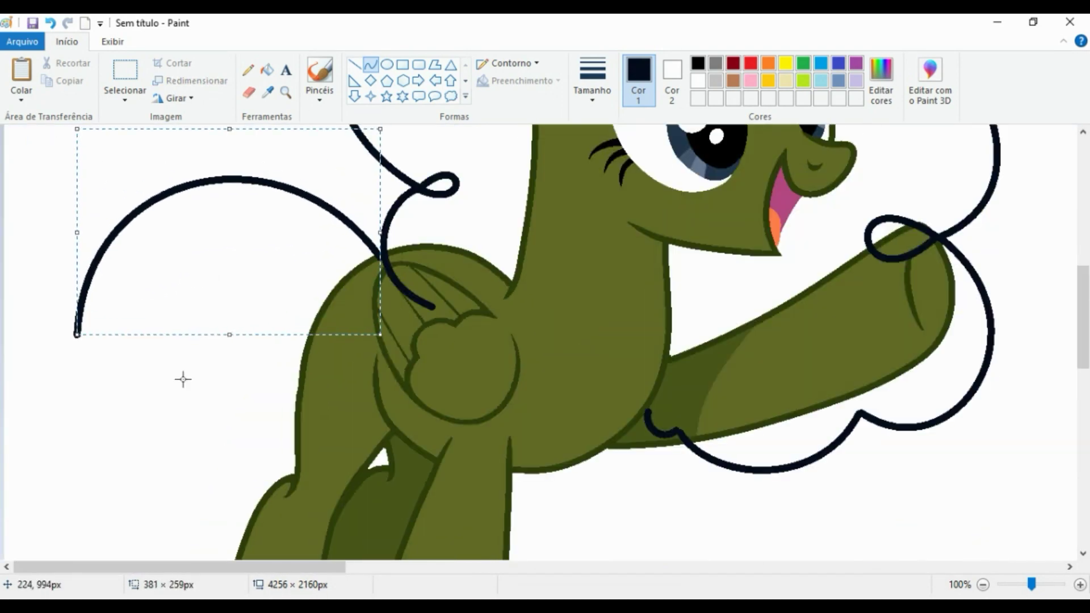
{"action": "scroll", "coordinate": [183, 380], "scroll_direction": "down", "scroll_amount": 5}
{"action": "scroll", "coordinate": [182, 380], "scroll_direction": "up", "scroll_amount": 5}
{"action": "key", "text": "ctrl+z"}
Draw a large arc and a smaller adjoining arc behind the rump for the tail's upper outline
{"action": "left_click_drag", "start_coordinate": [381, 250], "coordinate": [110, 299]}
{"action": "mouse_move", "coordinate": [219, 183]}
{"action": "left_mouse_down"}
{"action": "mouse_move", "coordinate": [153, 287]}
{"action": "mouse_move", "coordinate": [61, 350]}
{"action": "left_mouse_up"}
{"action": "left_click_drag", "start_coordinate": [107, 321], "coordinate": [114, 256]}
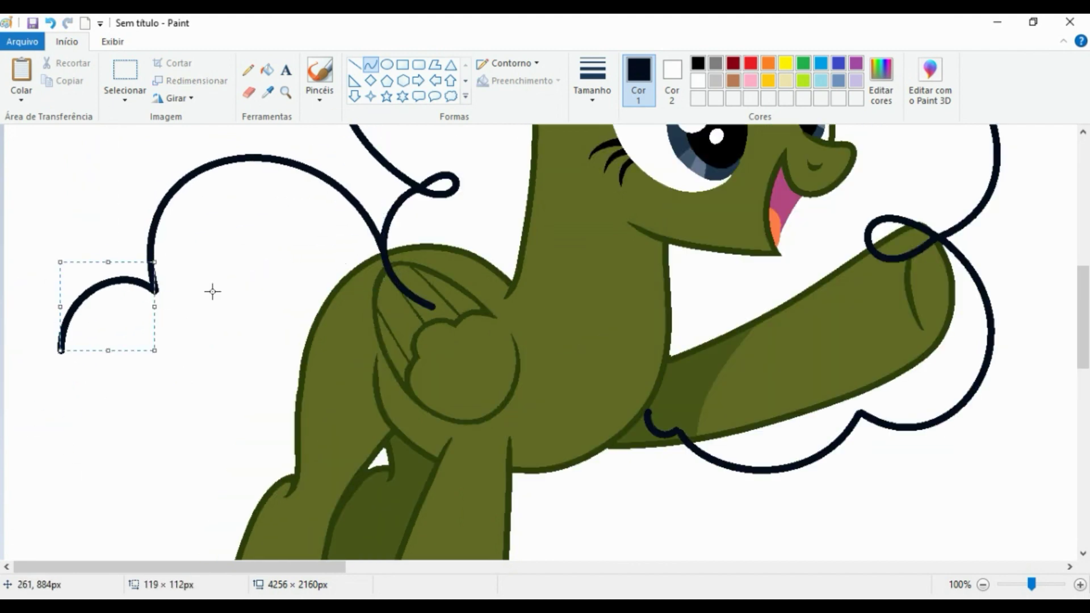
{"action": "mouse_move", "coordinate": [154, 318]}
{"action": "left_mouse_down"}
{"action": "mouse_move", "coordinate": [141, 324]}
{"action": "mouse_move", "coordinate": [166, 304]}
{"action": "left_mouse_up"}
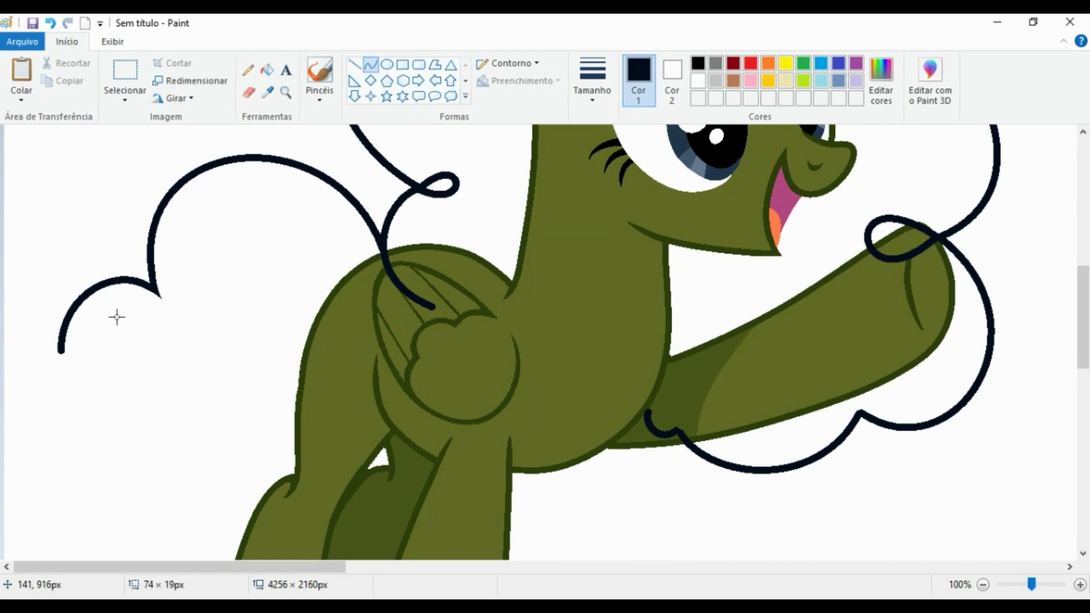
Draw the inner curve under the small tail arc and bring both together in a pointed tip
{"action": "left_click_drag", "start_coordinate": [61, 350], "coordinate": [161, 332]}
{"action": "left_click_drag", "start_coordinate": [110, 341], "coordinate": [142, 300]}
{"action": "mouse_move", "coordinate": [71, 377]}
{"action": "left_mouse_down"}
{"action": "mouse_move", "coordinate": [78, 275]}
{"action": "mouse_move", "coordinate": [49, 345]}
{"action": "left_mouse_up"}
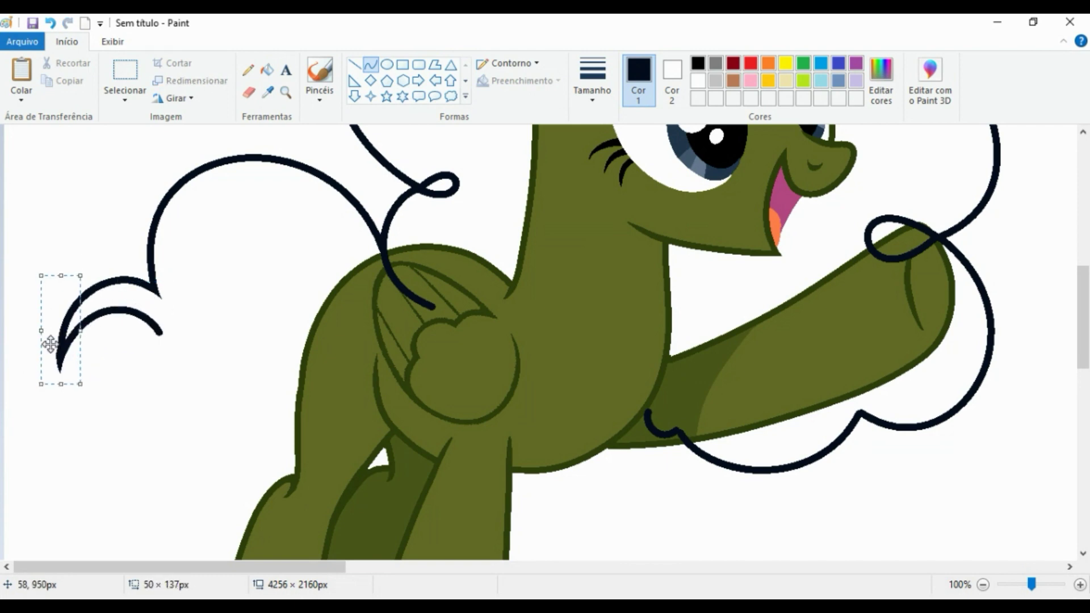
{"action": "scroll", "coordinate": [108, 494], "scroll_direction": "up", "scroll_amount": 8}
{"action": "scroll", "coordinate": [211, 375], "scroll_direction": "down", "scroll_amount": 8}
Draw the rounded lobes down the tail's outer side and along its bottom edge over the hind leg
{"action": "left_click_drag", "start_coordinate": [158, 327], "coordinate": [161, 445]}
{"action": "scroll", "coordinate": [153, 328], "scroll_direction": "down", "scroll_amount": 4}
{"action": "left_click_drag", "start_coordinate": [85, 411], "coordinate": [44, 426]}
{"action": "left_click_drag", "start_coordinate": [165, 443], "coordinate": [284, 442]}
{"action": "mouse_move", "coordinate": [216, 528]}
{"action": "left_mouse_down"}
{"action": "mouse_move", "coordinate": [155, 535]}
{"action": "mouse_move", "coordinate": [205, 539]}
{"action": "left_mouse_up"}
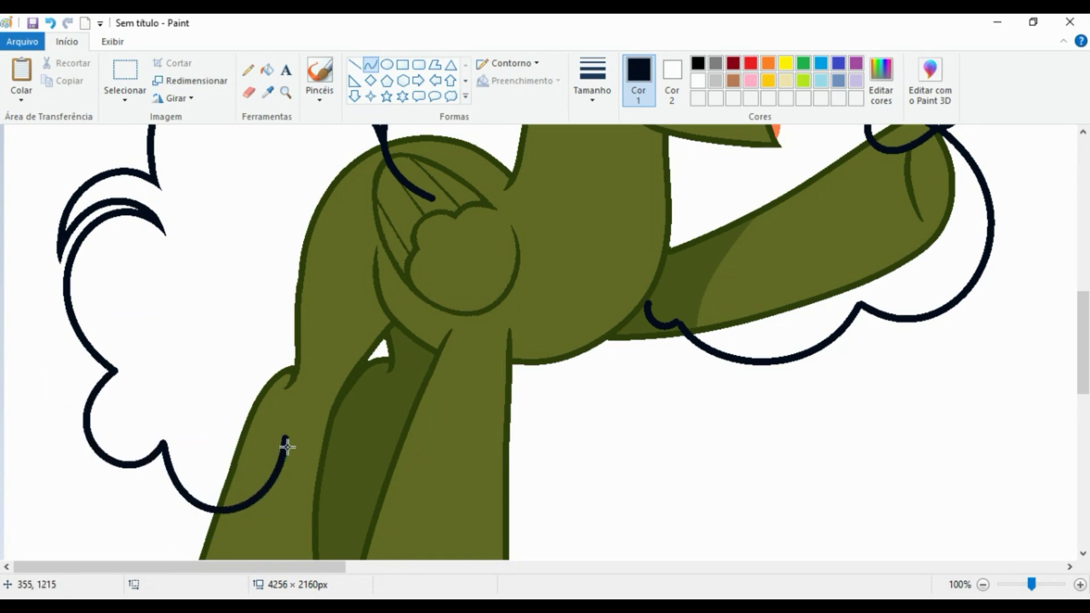
Draw the tail's inner side with curves over the hind leg and an arc up to the rump
{"action": "left_click_drag", "start_coordinate": [283, 446], "coordinate": [314, 326]}
{"action": "left_click_drag", "start_coordinate": [338, 457], "coordinate": [302, 268]}
{"action": "scroll", "coordinate": [262, 354], "scroll_direction": "up", "scroll_amount": 6}
{"action": "scroll", "coordinate": [308, 390], "scroll_direction": "down", "scroll_amount": 2}
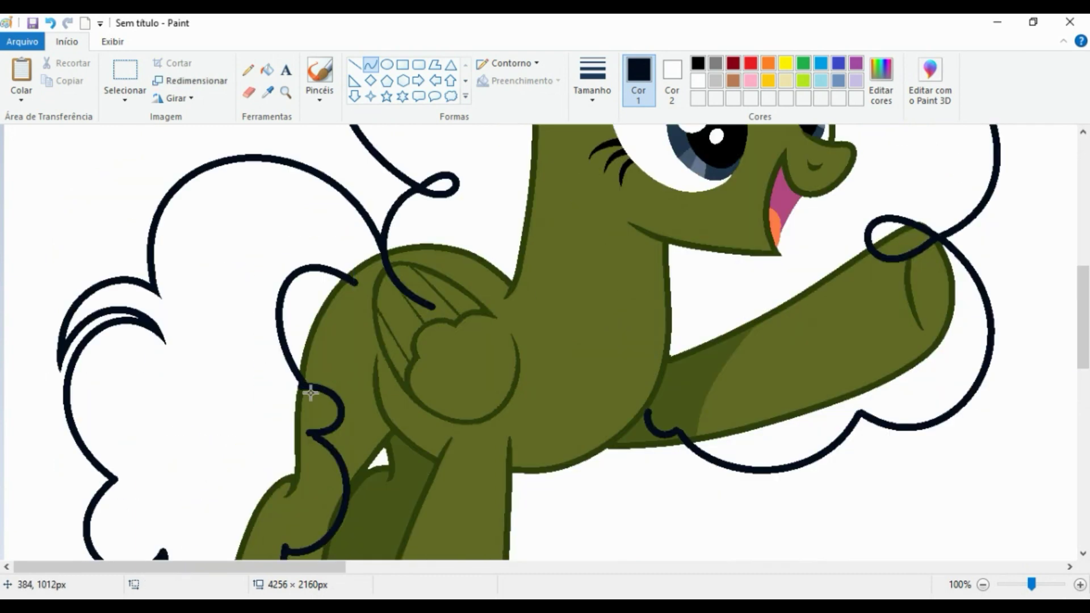
{"action": "mouse_move", "coordinate": [309, 390]}
{"action": "left_mouse_down"}
{"action": "mouse_move", "coordinate": [292, 438]}
{"action": "mouse_move", "coordinate": [267, 414]}
{"action": "mouse_move", "coordinate": [366, 267]}
{"action": "left_mouse_up"}
{"action": "left_click_drag", "start_coordinate": [340, 295], "coordinate": [243, 348]}
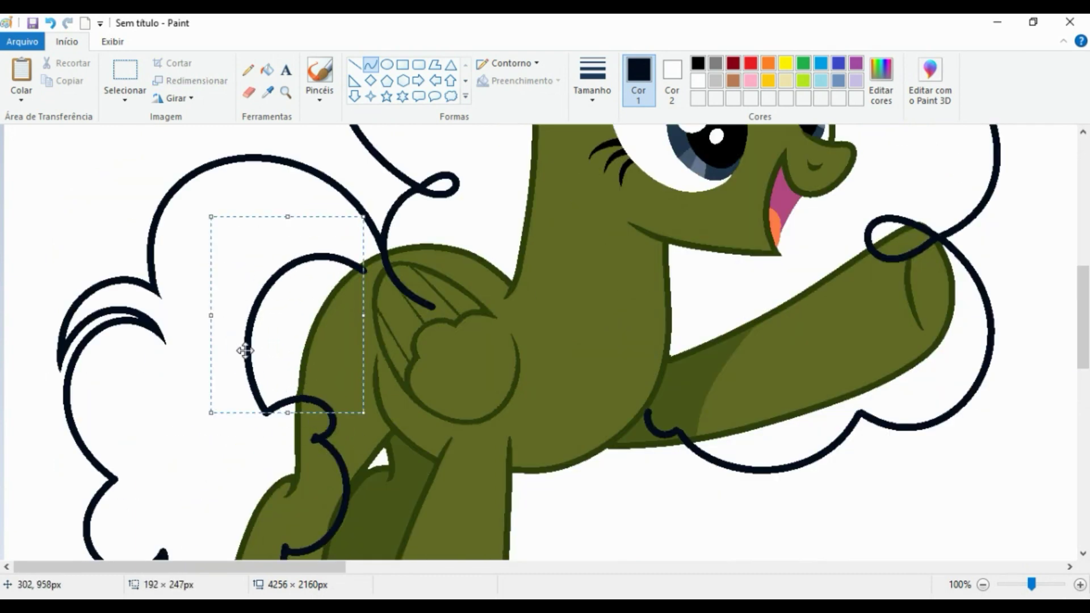
Tidy the junctions between the tail's lobes with short curves
{"action": "scroll", "coordinate": [260, 313], "scroll_direction": "down", "scroll_amount": 4}
{"action": "left_click_drag", "start_coordinate": [263, 302], "coordinate": [316, 302]}
{"action": "left_click_drag", "start_coordinate": [287, 287], "coordinate": [272, 248]}
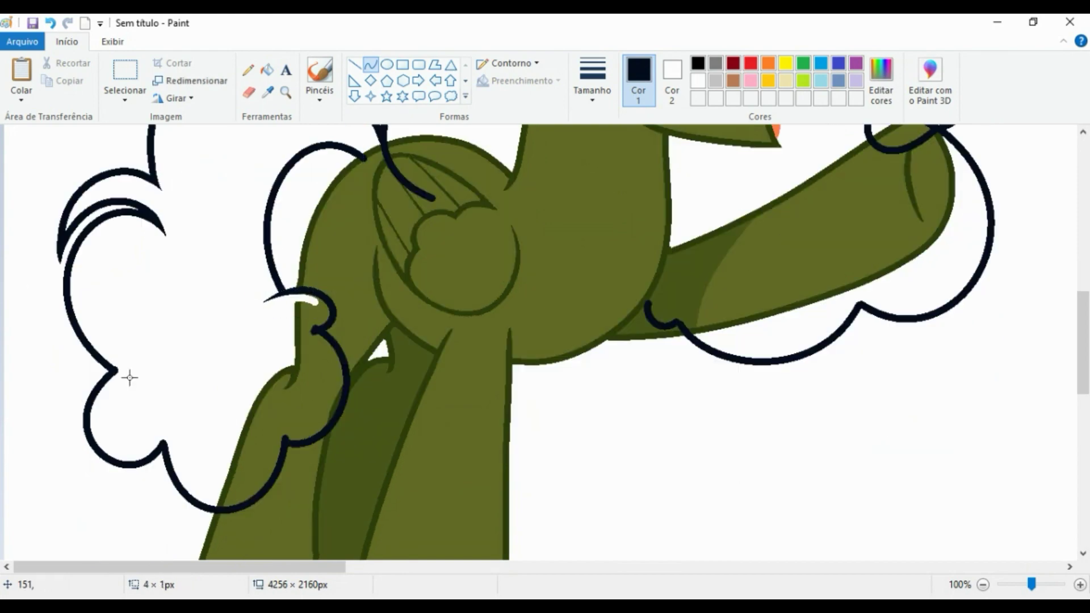
{"action": "left_click_drag", "start_coordinate": [130, 378], "coordinate": [154, 366]}
{"action": "left_click_drag", "start_coordinate": [164, 443], "coordinate": [164, 446]}
{"action": "scroll", "coordinate": [193, 450], "scroll_direction": "down", "scroll_amount": 2}
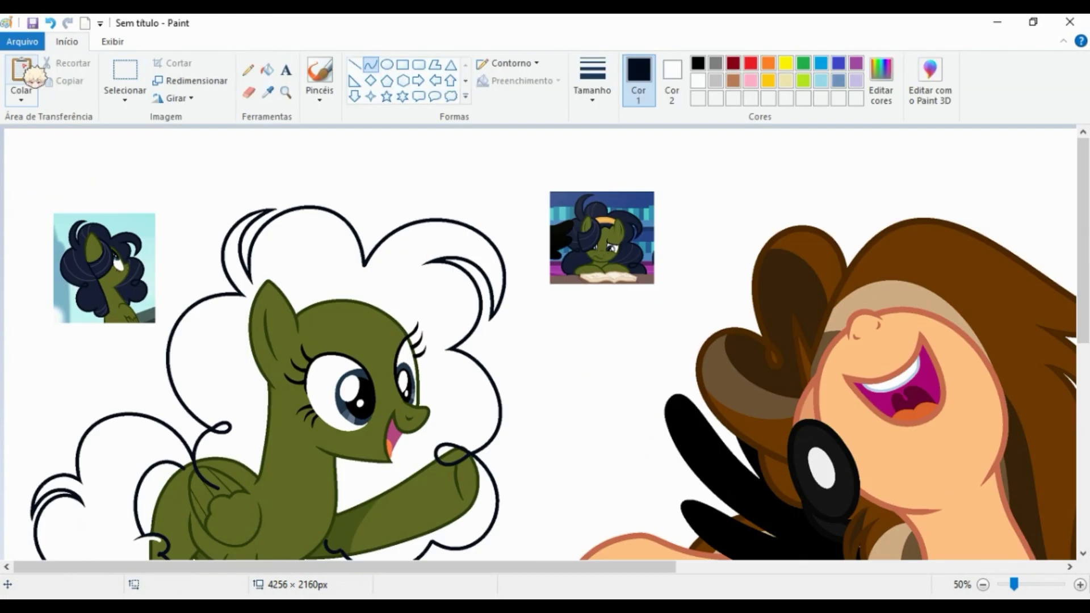
Draw the forelock's outline with curves around the ear, down the neck and across the near eye
{"action": "key", "text": "ctrl+a"}
{"action": "left_click", "coordinate": [287, 286]}
{"action": "left_click", "coordinate": [370, 64]}
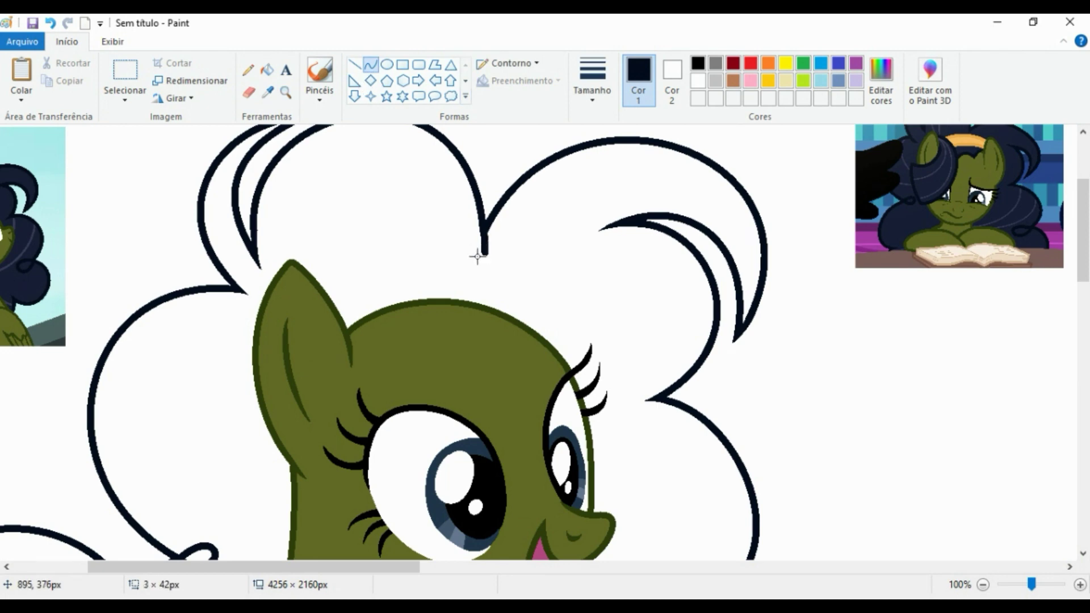
{"action": "scroll", "coordinate": [488, 284], "scroll_direction": "up", "scroll_amount": 2}
{"action": "left_click_drag", "start_coordinate": [377, 566], "coordinate": [323, 566]}
{"action": "scroll", "coordinate": [488, 340], "scroll_direction": "down", "scroll_amount": 4}
{"action": "left_click_drag", "start_coordinate": [494, 173], "coordinate": [454, 486]}
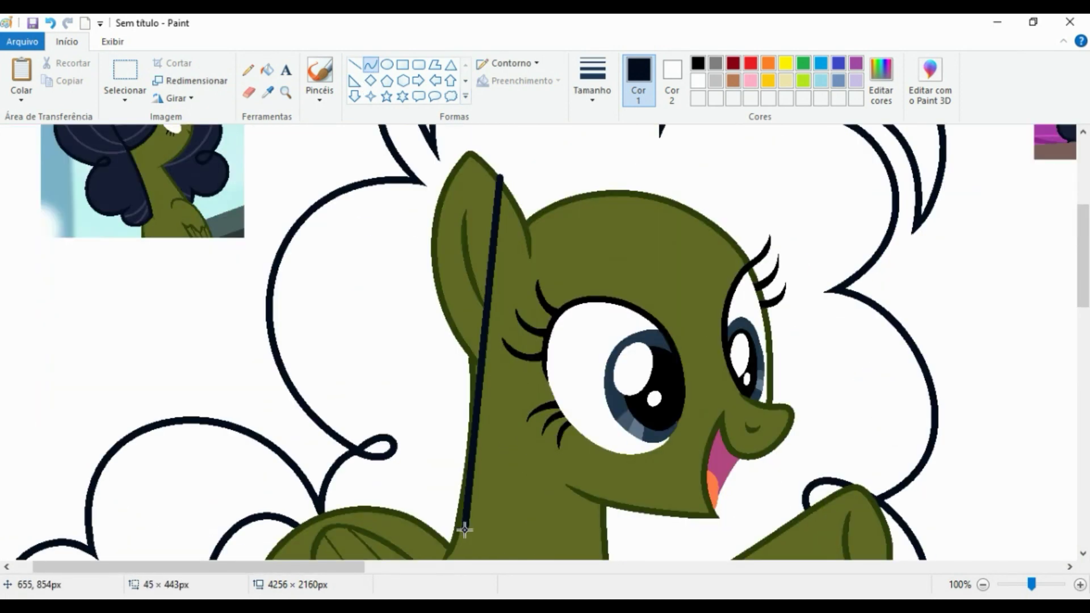
{"action": "mouse_move", "coordinate": [653, 187]}
{"action": "left_mouse_down"}
{"action": "mouse_move", "coordinate": [742, 151]}
{"action": "mouse_move", "coordinate": [735, 136]}
{"action": "mouse_move", "coordinate": [360, 346]}
{"action": "mouse_move", "coordinate": [431, 400]}
{"action": "mouse_move", "coordinate": [537, 213]}
{"action": "mouse_move", "coordinate": [547, 268]}
{"action": "mouse_move", "coordinate": [437, 312]}
{"action": "mouse_move", "coordinate": [579, 275]}
{"action": "mouse_move", "coordinate": [572, 228]}
{"action": "left_mouse_up"}
Fill the forelock area white to cover the skin, eyelashes and part of the eye beneath it
{"action": "left_click", "coordinate": [286, 92]}
{"action": "left_click", "coordinate": [596, 315]}
{"action": "left_click", "coordinate": [266, 69]}
{"action": "left_click", "coordinate": [487, 469]}
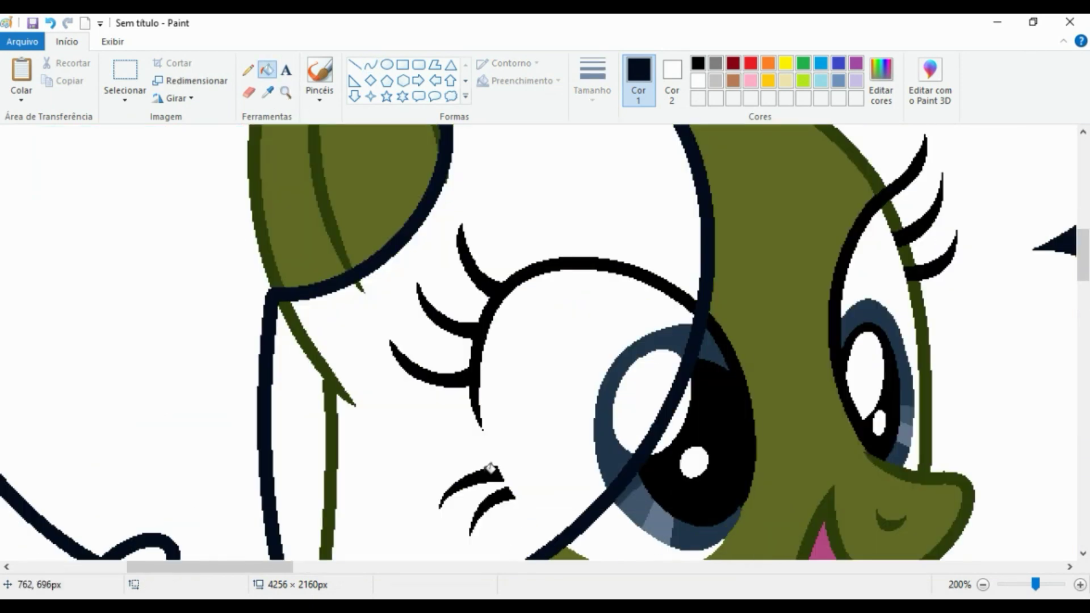
{"action": "left_click", "coordinate": [543, 327]}
{"action": "left_click", "coordinate": [642, 406]}
{"action": "left_click", "coordinate": [318, 431]}
Tidy the ear's front edge with short curves in navy and the ear's dark green outline colour
{"action": "scroll", "coordinate": [369, 289], "scroll_direction": "up", "scroll_amount": 2}
{"action": "left_click", "coordinate": [371, 64]}
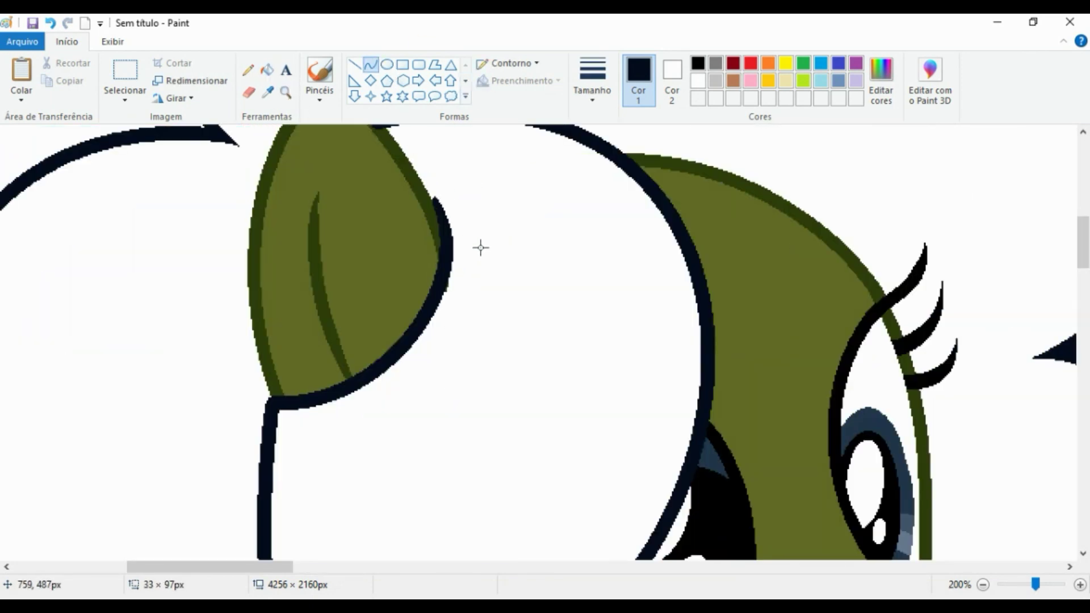
{"action": "scroll", "coordinate": [486, 270], "scroll_direction": "up", "scroll_amount": 3}
{"action": "left_click", "coordinate": [350, 208]}
{"action": "left_click_drag", "start_coordinate": [351, 208], "coordinate": [375, 234]}
{"action": "left_click", "coordinate": [267, 70]}
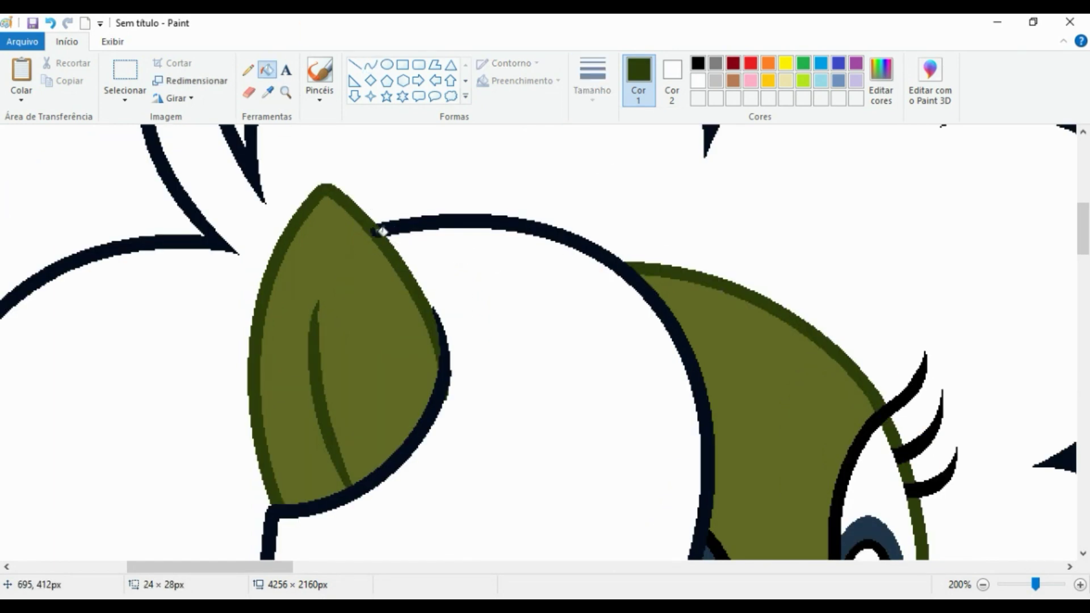
Draw the navy hairline across the forehead as two scalloped curves meeting in a sharp point above the far eye
{"action": "scroll", "coordinate": [368, 207], "scroll_direction": "down", "scroll_amount": 1, "text": "ctrl"}
{"action": "scroll", "coordinate": [373, 377], "scroll_direction": "up", "scroll_amount": 3}
{"action": "left_click", "coordinate": [697, 63]}
{"action": "left_click", "coordinate": [370, 65]}
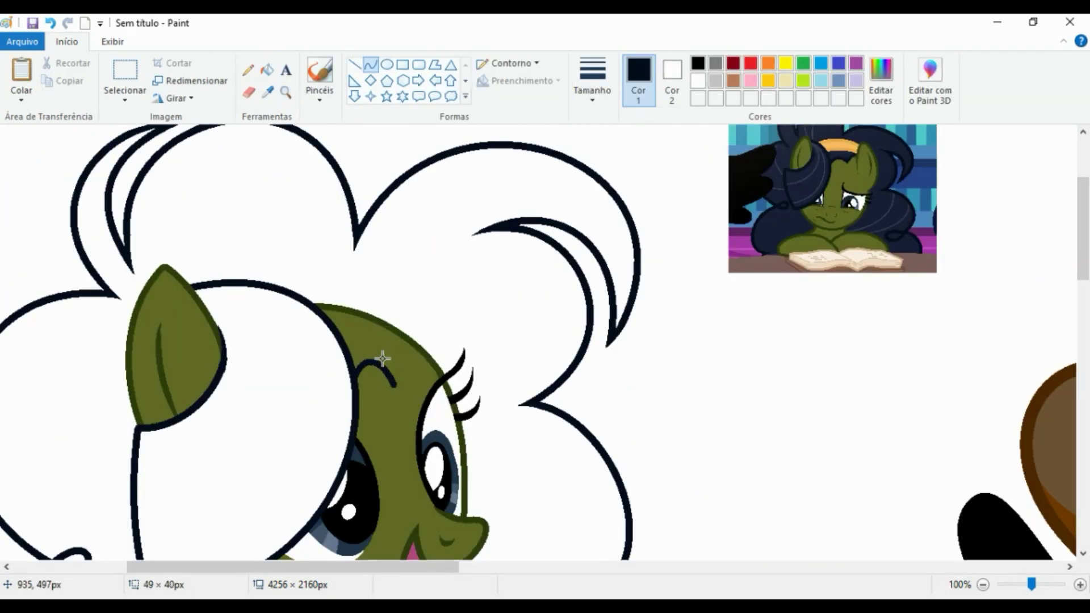
{"action": "left_click_drag", "start_coordinate": [402, 368], "coordinate": [364, 353]}
{"action": "scroll", "coordinate": [427, 338], "scroll_direction": "up", "scroll_amount": 3, "text": "ctrl"}
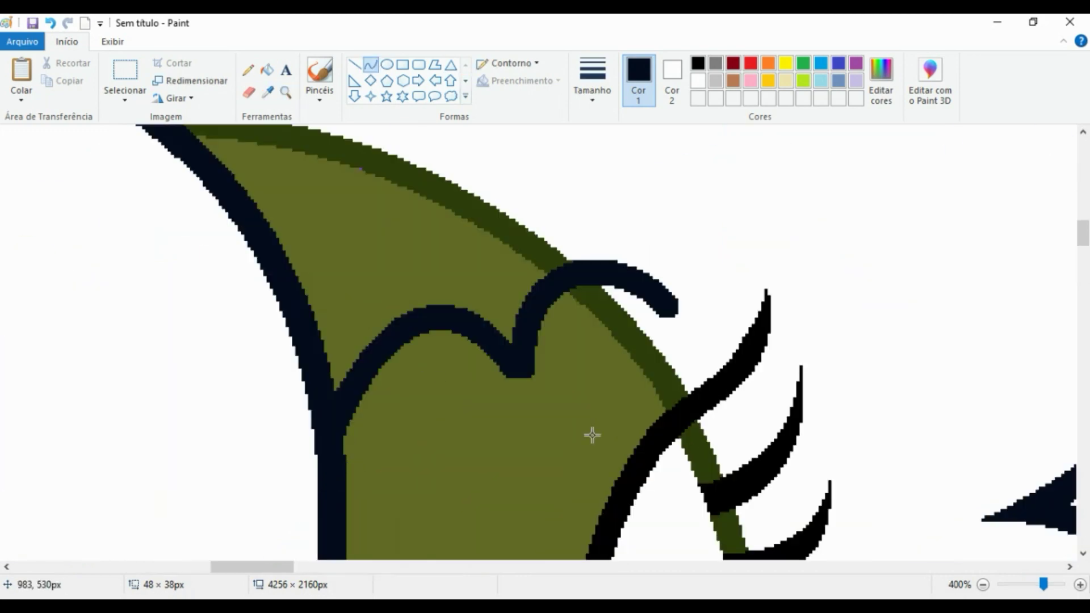
{"action": "left_click_drag", "start_coordinate": [516, 339], "coordinate": [532, 421]}
{"action": "left_click_drag", "start_coordinate": [467, 382], "coordinate": [531, 367]}
Fill the forehead area above the new hairline white to cover the green skin and its outline
{"action": "left_click", "coordinate": [266, 69]}
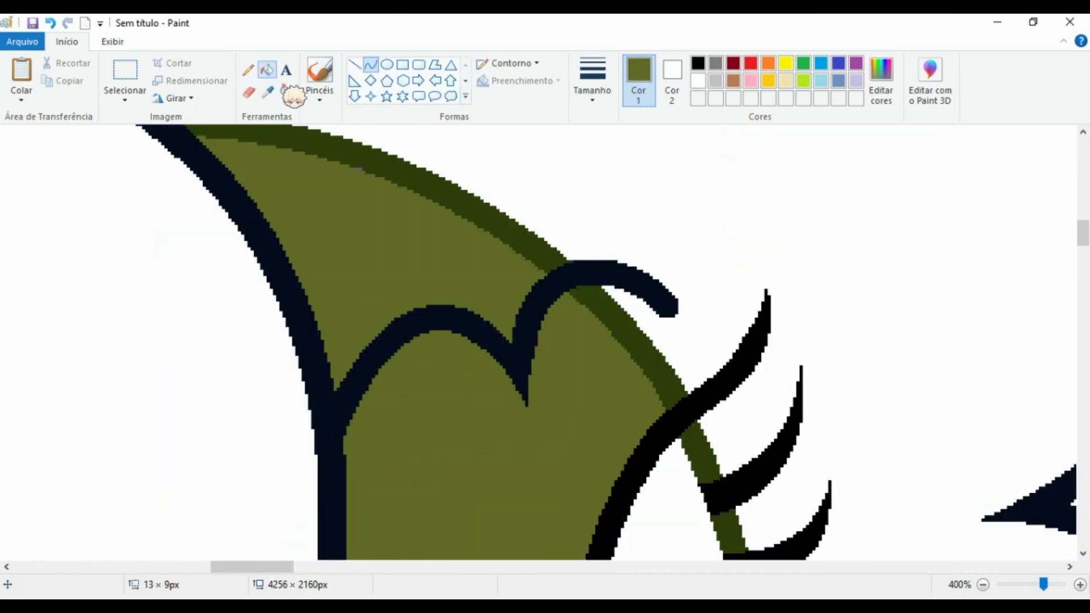
{"action": "right_click", "coordinate": [431, 239]}
{"action": "scroll", "coordinate": [192, 438], "scroll_direction": "down", "scroll_amount": 4, "text": "ctrl"}
{"action": "scroll", "coordinate": [191, 439], "scroll_direction": "up", "scroll_amount": 2, "text": "ctrl"}
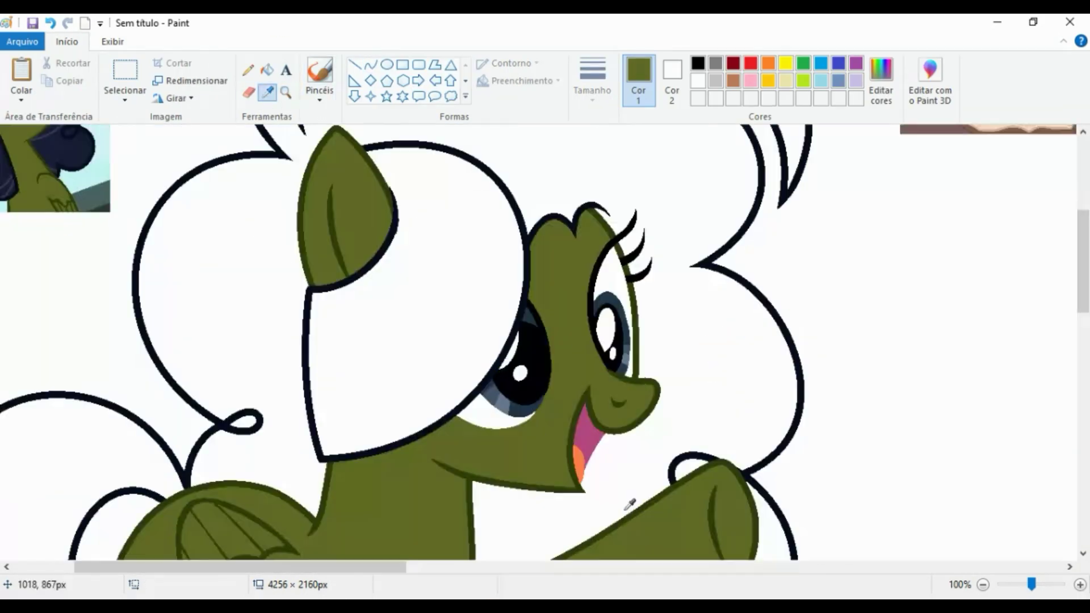
Outline a headband above the forehead with curves in the reference picture's orange and trim its front corner
{"action": "scroll", "coordinate": [627, 504], "scroll_direction": "up", "scroll_amount": 3}
{"action": "left_click", "coordinate": [267, 92]}
{"action": "left_click", "coordinate": [1007, 310]}
{"action": "scroll", "coordinate": [534, 511], "scroll_direction": "up", "scroll_amount": 1, "text": "ctrl"}
{"action": "left_click_drag", "start_coordinate": [400, 374], "coordinate": [713, 360]}
{"action": "mouse_move", "coordinate": [585, 363]}
{"action": "left_mouse_down"}
{"action": "mouse_move", "coordinate": [619, 297]}
{"action": "mouse_move", "coordinate": [694, 361]}
{"action": "left_mouse_up"}
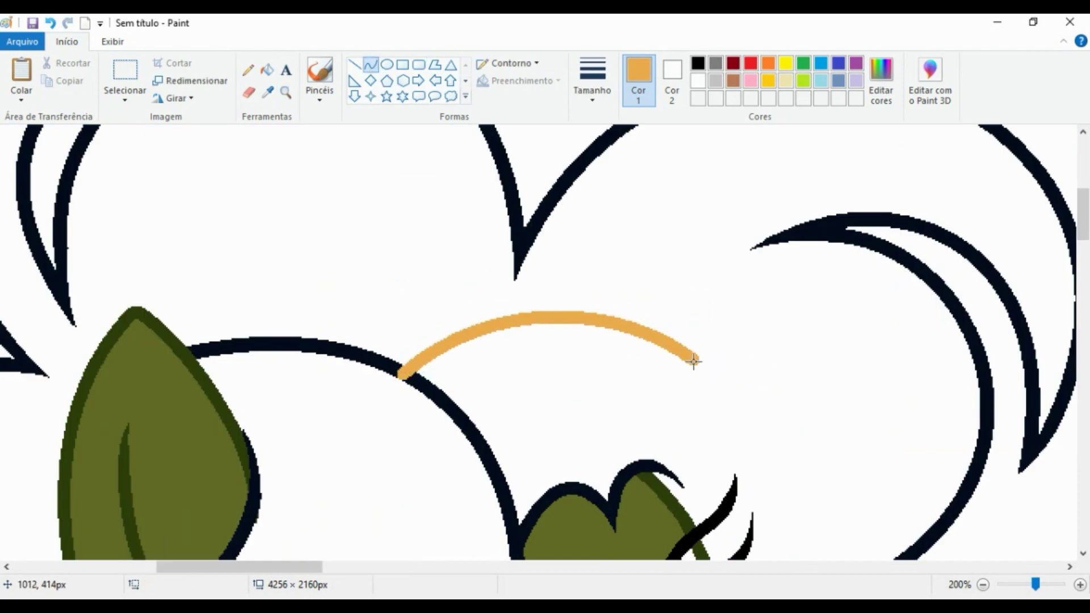
{"action": "left_click_drag", "start_coordinate": [716, 412], "coordinate": [454, 409]}
{"action": "left_click_drag", "start_coordinate": [585, 406], "coordinate": [568, 377]}
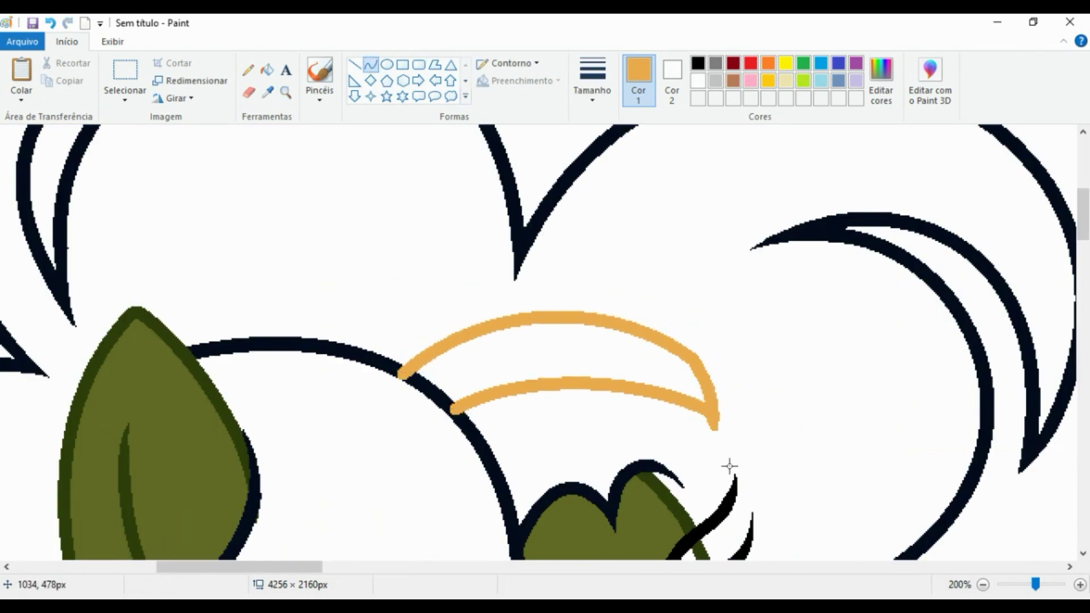
{"action": "left_click", "coordinate": [735, 389]}
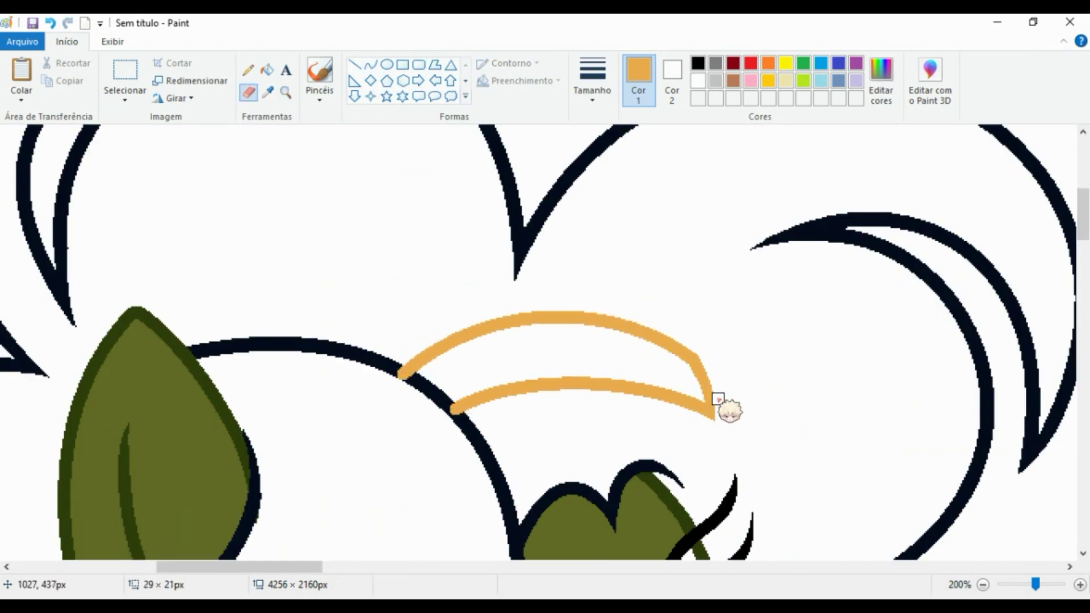
{"action": "left_click_drag", "start_coordinate": [697, 371], "coordinate": [702, 402]}
Fill the headband with the lighter orange sampled from the reference picture
{"action": "scroll", "coordinate": [704, 384], "scroll_direction": "down", "scroll_amount": 3}
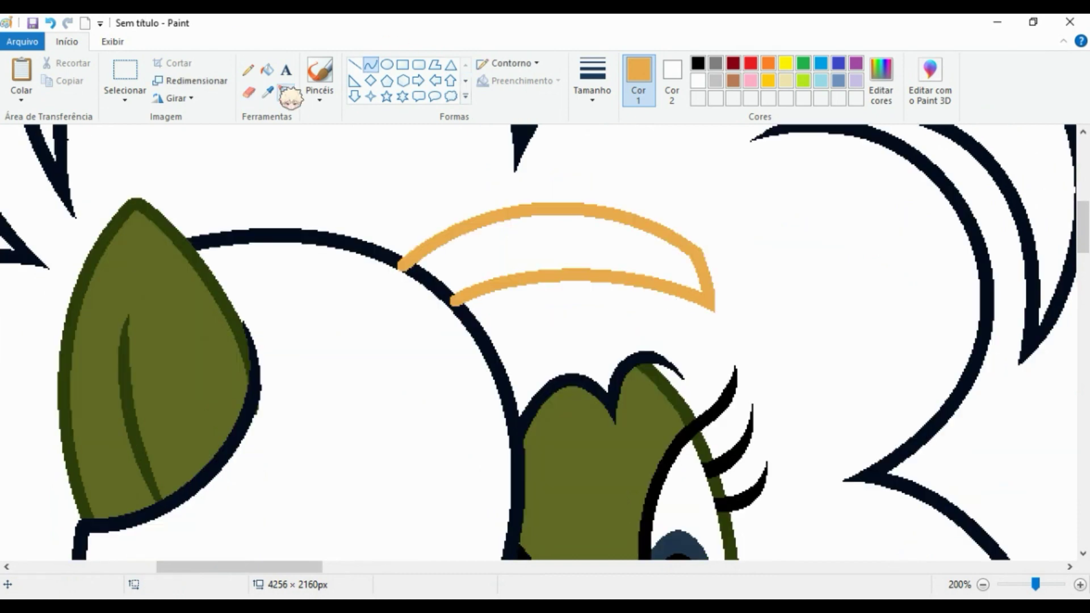
{"action": "scroll", "coordinate": [431, 274], "scroll_direction": "up", "scroll_amount": 2}
{"action": "left_click", "coordinate": [267, 69]}
{"action": "left_click", "coordinate": [267, 92]}
{"action": "left_click", "coordinate": [363, 272]}
{"action": "left_click", "coordinate": [298, 238]}
{"action": "left_click", "coordinate": [423, 328]}
Fill the green pony's mane, forelock and tail with the navy hair colour sampled from the reference picture
{"action": "scroll", "coordinate": [383, 295], "scroll_direction": "down", "scroll_amount": 5}
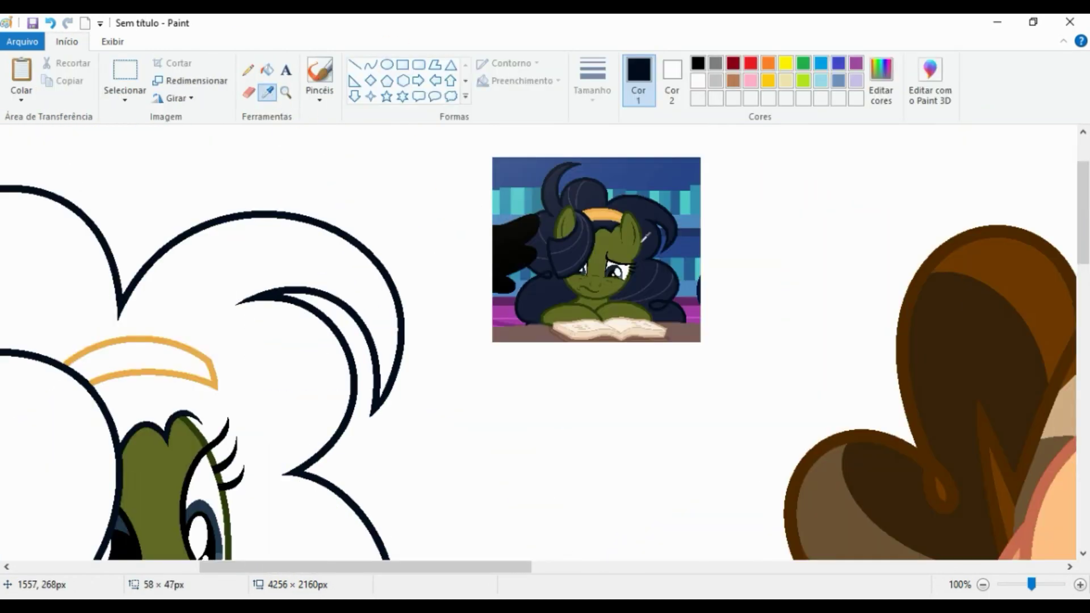
{"action": "left_click", "coordinate": [268, 92]}
{"action": "scroll", "coordinate": [340, 341], "scroll_direction": "left", "scroll_amount": 2}
{"action": "left_click", "coordinate": [85, 193]}
{"action": "left_click", "coordinate": [267, 341]}
{"action": "left_click", "coordinate": [109, 459]}
{"action": "scroll", "coordinate": [109, 459], "scroll_direction": "down", "scroll_amount": 2}
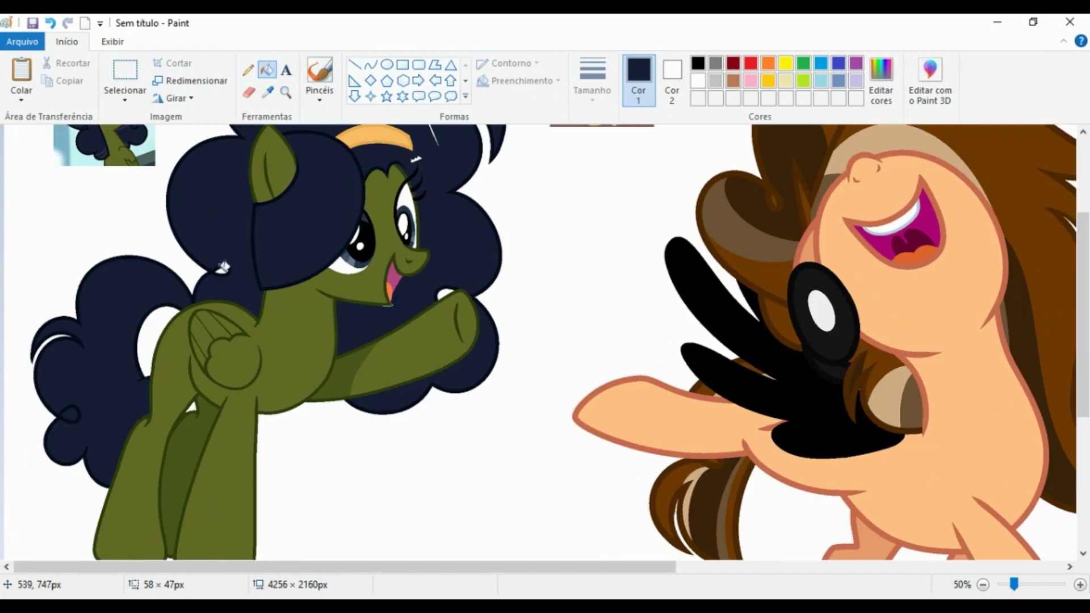
Fill the small white gaps left in the mane, such as those by the eyelashes and the raised hoof, with navy
{"action": "scroll", "coordinate": [109, 459], "scroll_direction": "up", "scroll_amount": 2}
{"action": "scroll", "coordinate": [359, 345], "scroll_direction": "up", "scroll_amount": 7}
{"action": "scroll", "coordinate": [358, 289], "scroll_direction": "down", "scroll_amount": 6}
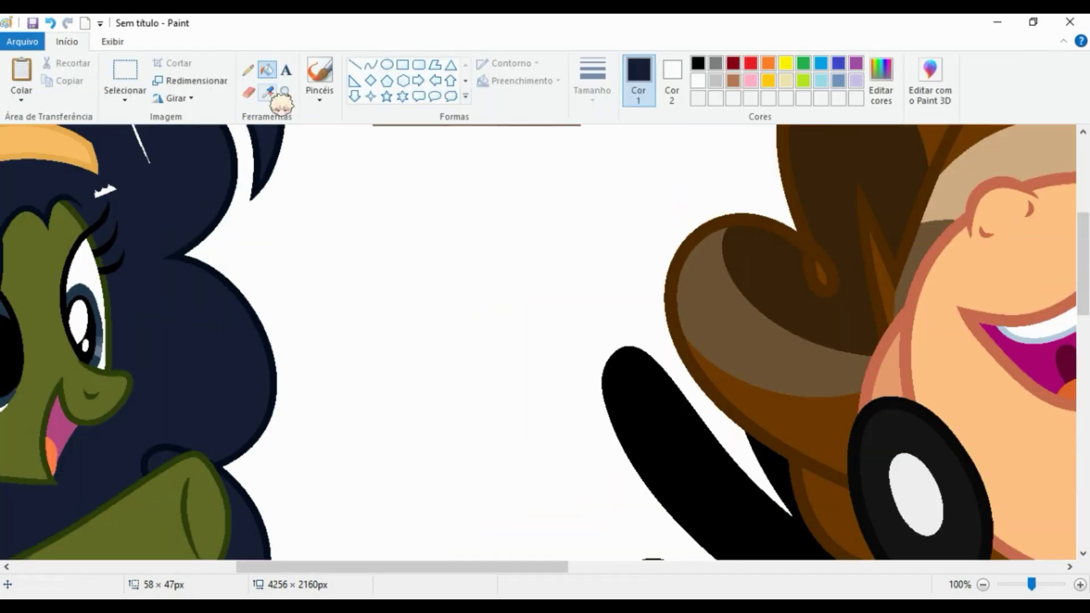
{"action": "scroll", "coordinate": [445, 258], "scroll_direction": "up", "scroll_amount": 2}
{"action": "scroll", "coordinate": [471, 334], "scroll_direction": "down", "scroll_amount": 3}
{"action": "scroll", "coordinate": [341, 555], "scroll_direction": "up", "scroll_amount": 2}
{"action": "scroll", "coordinate": [341, 555], "scroll_direction": "left", "scroll_amount": 5}
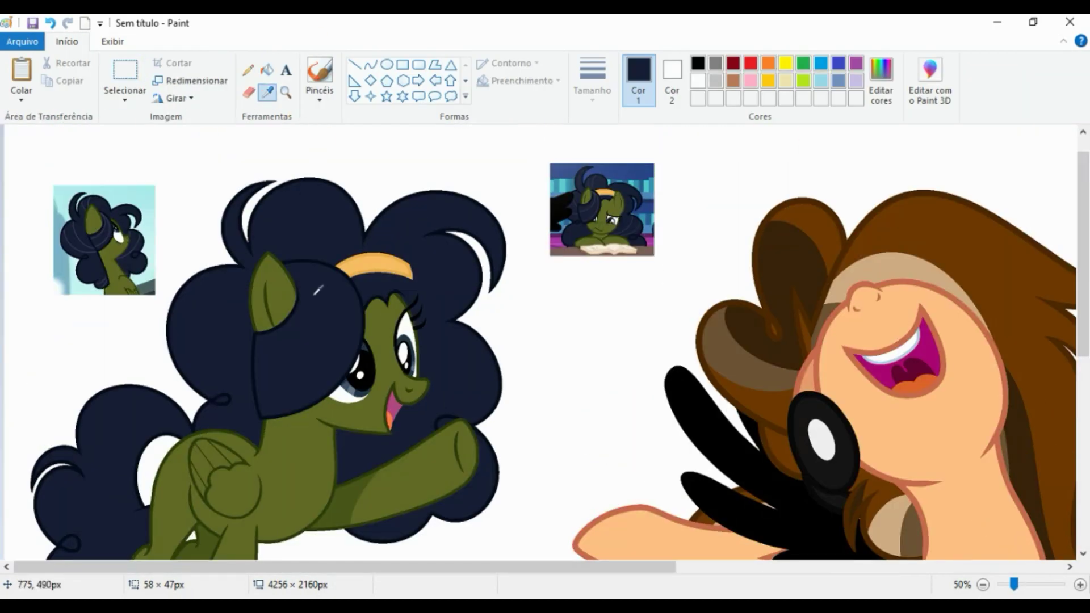
Draw thin curved strand lines on the forelock in a lighter greyish navy
{"action": "left_click", "coordinate": [124, 74]}
{"action": "key", "text": "ctrl+v"}
{"action": "left_click", "coordinate": [370, 64]}
{"action": "key", "text": "ctrl+z"}
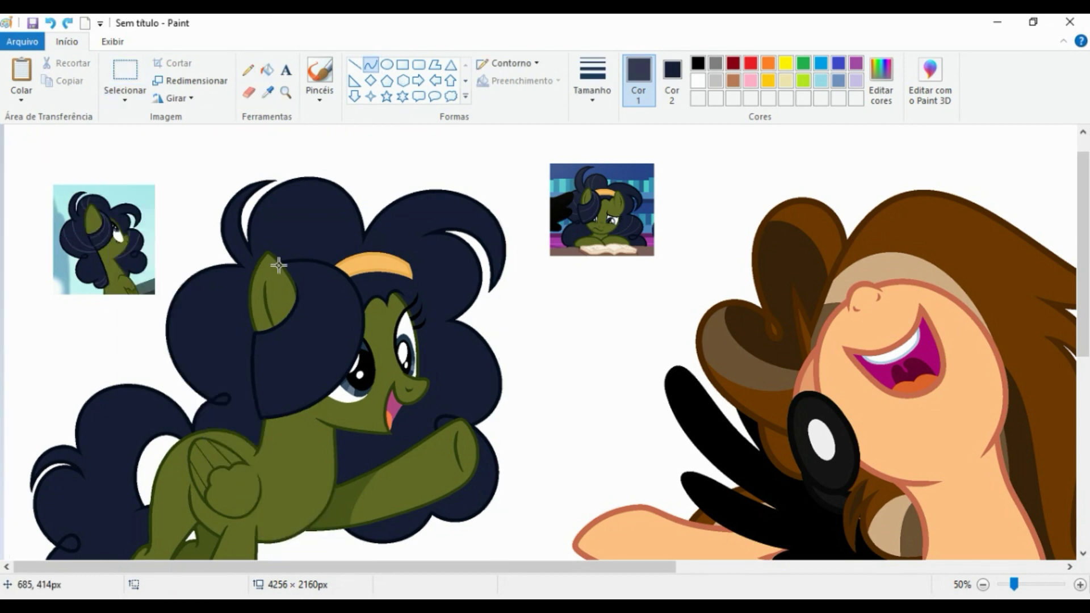
{"action": "left_click", "coordinate": [592, 80]}
{"action": "left_click", "coordinate": [592, 194]}
{"action": "left_click", "coordinate": [198, 209]}
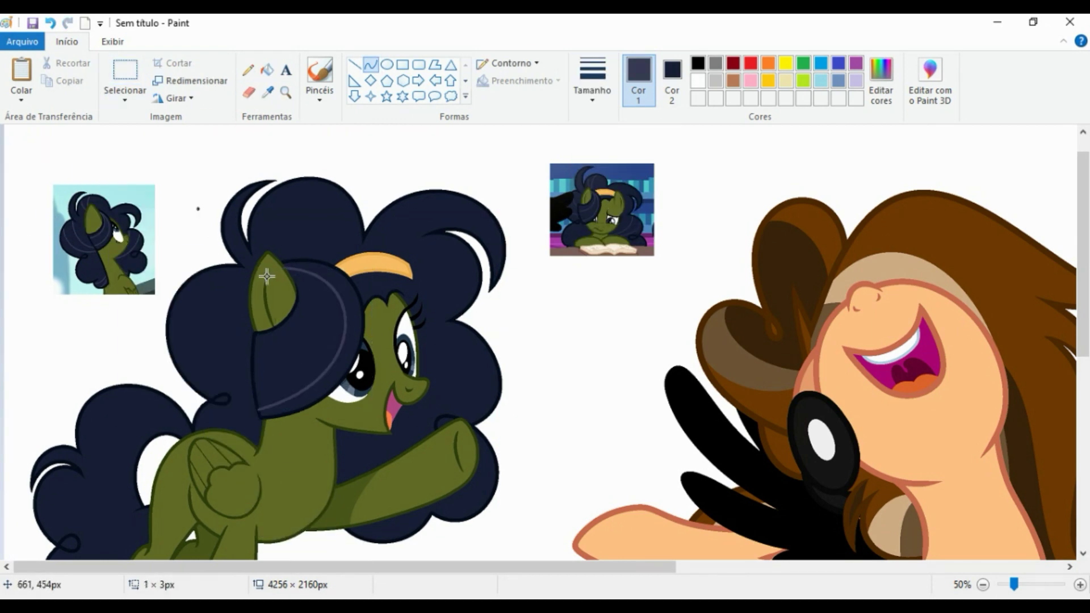
{"action": "left_click_drag", "start_coordinate": [267, 340], "coordinate": [332, 318]}
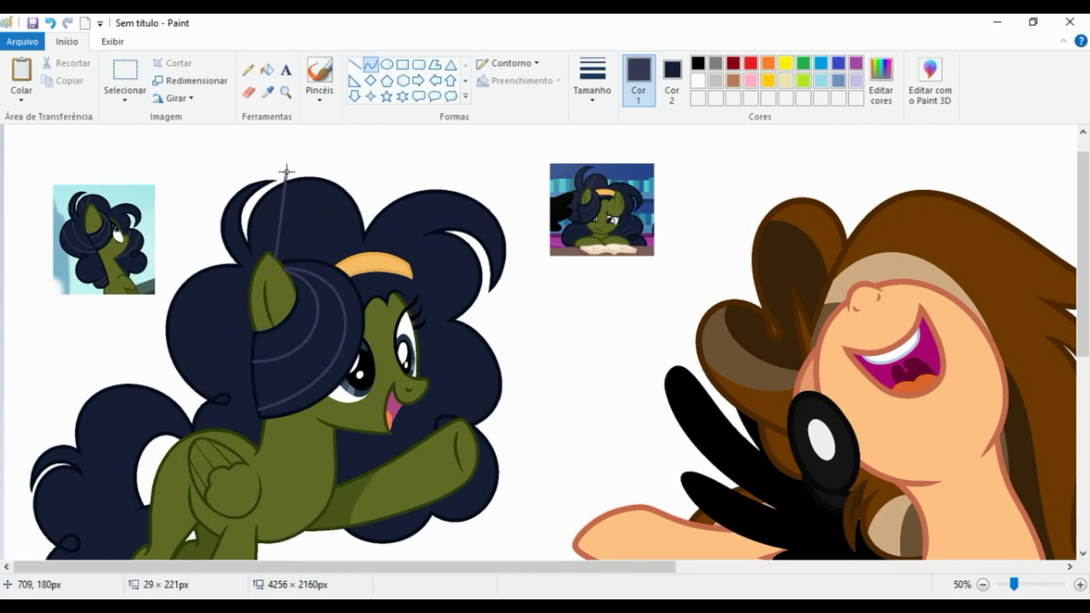
Add pairs of curved strand lines over the mane's top puff, front lobes, lower lobe and the lobes behind the neck
{"action": "mouse_move", "coordinate": [293, 261]}
{"action": "left_mouse_down"}
{"action": "mouse_move", "coordinate": [345, 173]}
{"action": "mouse_move", "coordinate": [287, 255]}
{"action": "mouse_move", "coordinate": [243, 229]}
{"action": "left_mouse_up"}
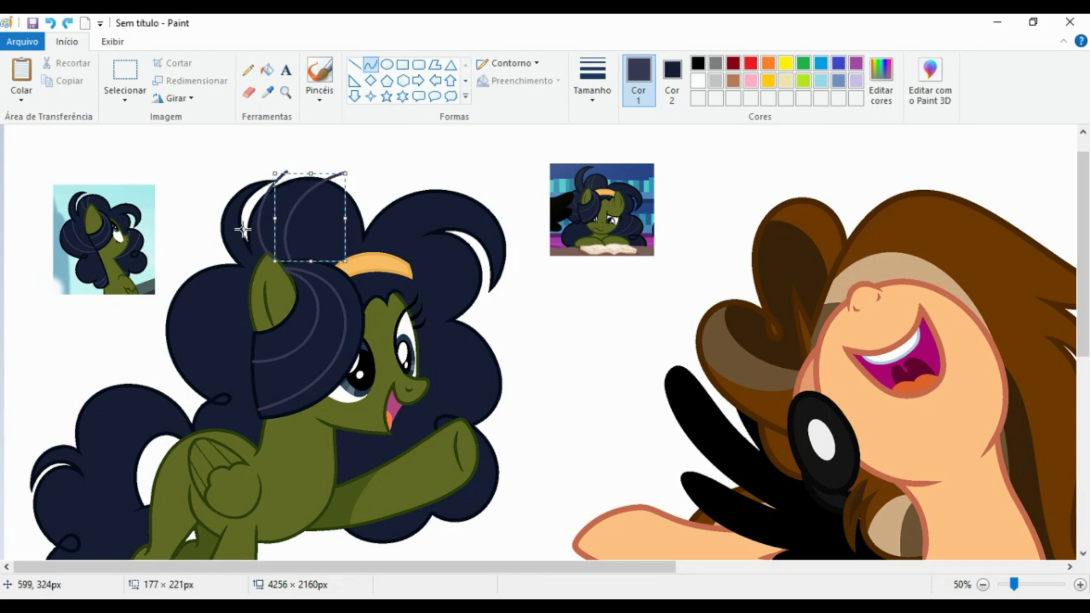
{"action": "left_click", "coordinate": [174, 194]}
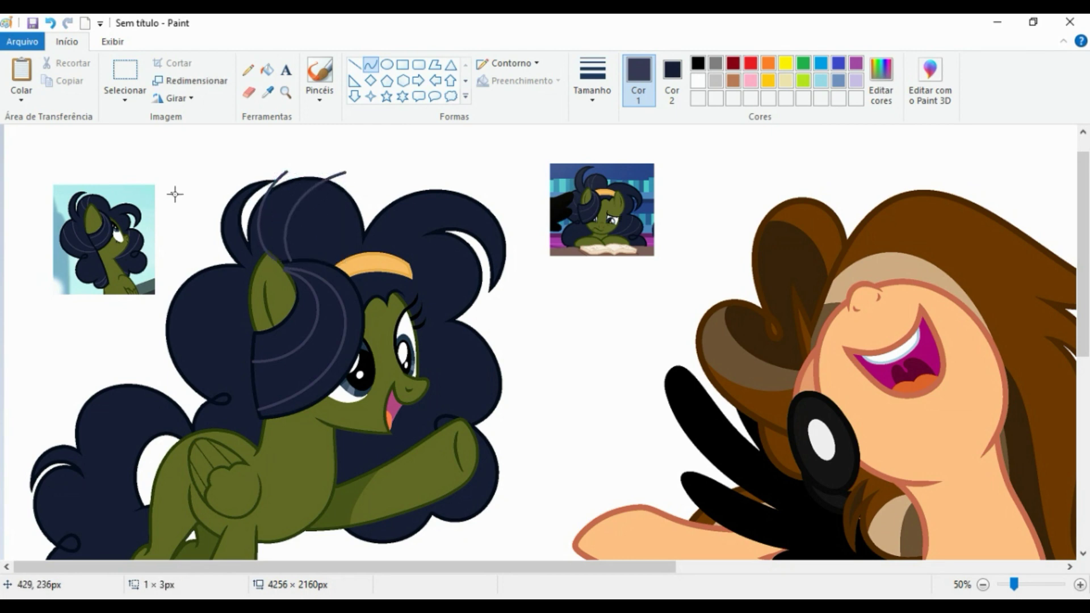
{"action": "left_click_drag", "start_coordinate": [437, 389], "coordinate": [487, 466]}
{"action": "left_click_drag", "start_coordinate": [374, 421], "coordinate": [233, 360]}
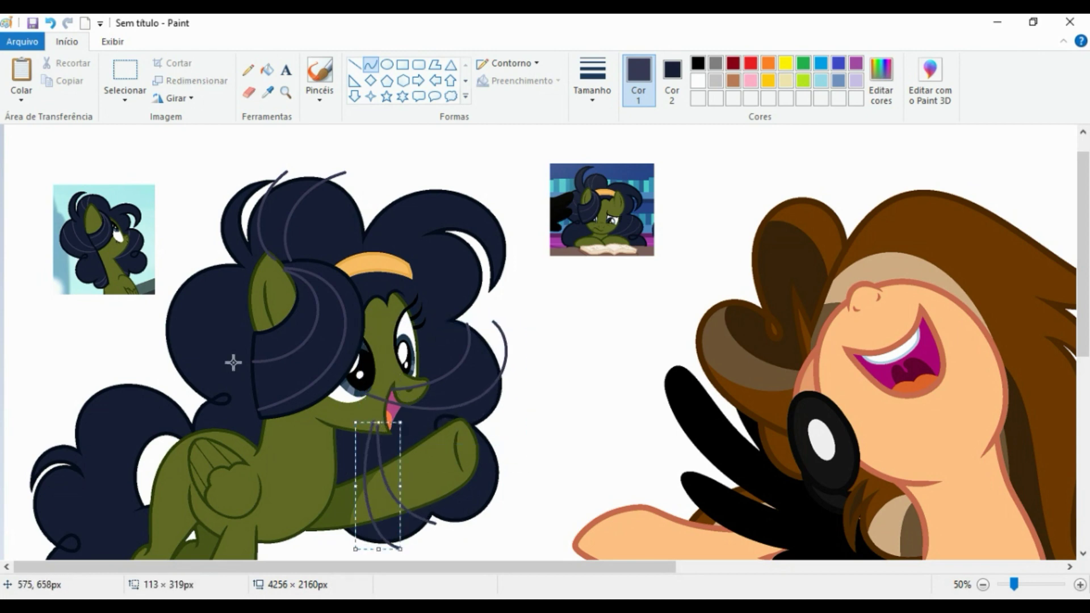
{"action": "mouse_move", "coordinate": [263, 423]}
{"action": "left_mouse_down"}
{"action": "mouse_move", "coordinate": [194, 431]}
{"action": "mouse_move", "coordinate": [202, 424]}
{"action": "left_mouse_up"}
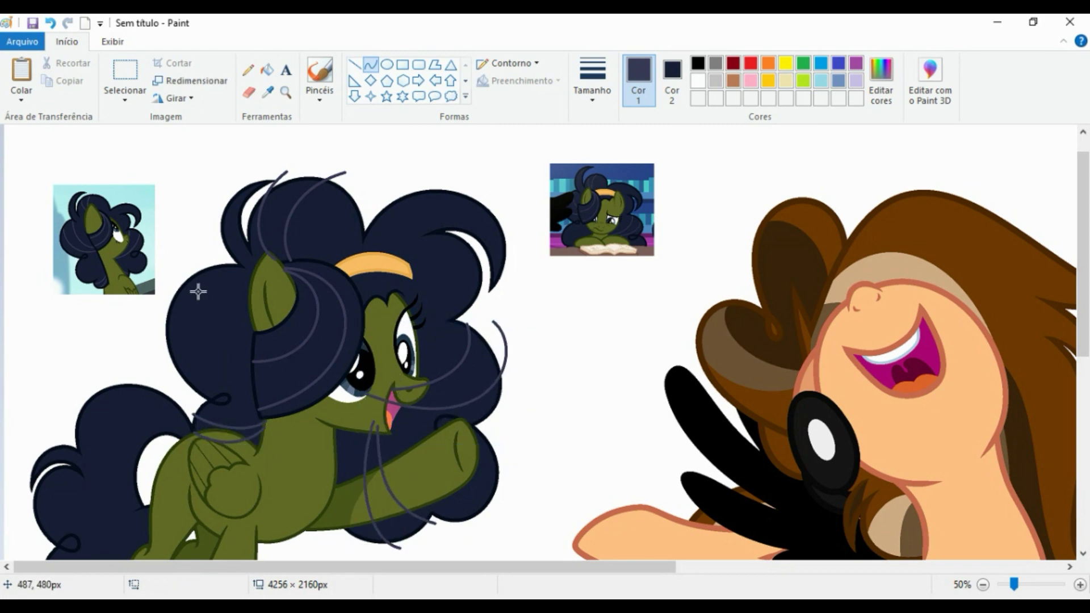
{"action": "mouse_move", "coordinate": [251, 340]}
{"action": "left_mouse_down"}
{"action": "mouse_move", "coordinate": [182, 296]}
{"action": "mouse_move", "coordinate": [253, 394]}
{"action": "mouse_move", "coordinate": [154, 377]}
{"action": "left_mouse_up"}
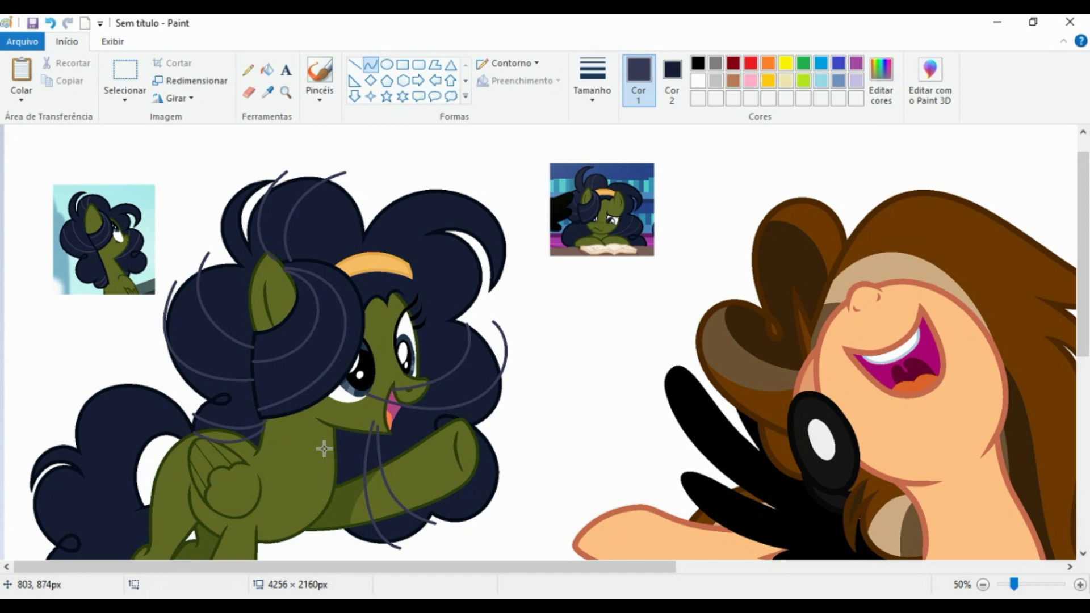
Draw two long strand lines following the curve of the tail's upper part
{"action": "scroll", "coordinate": [324, 449], "scroll_direction": "down", "scroll_amount": 3}
{"action": "scroll", "coordinate": [324, 448], "scroll_direction": "up", "scroll_amount": 1}
{"action": "left_click_drag", "start_coordinate": [340, 392], "coordinate": [376, 204]}
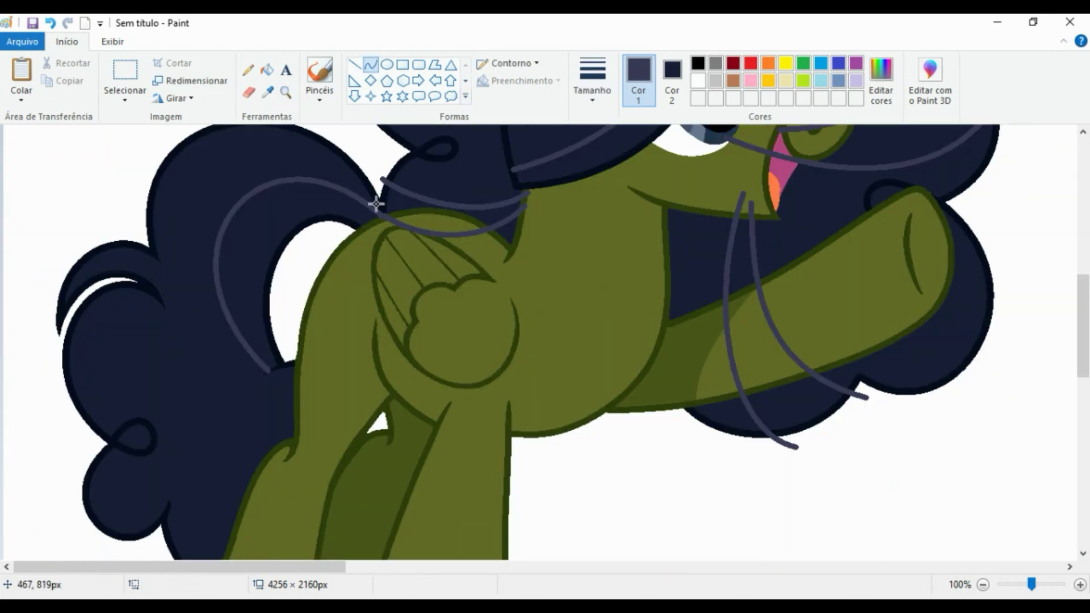
{"action": "key", "text": "ctrl+v"}
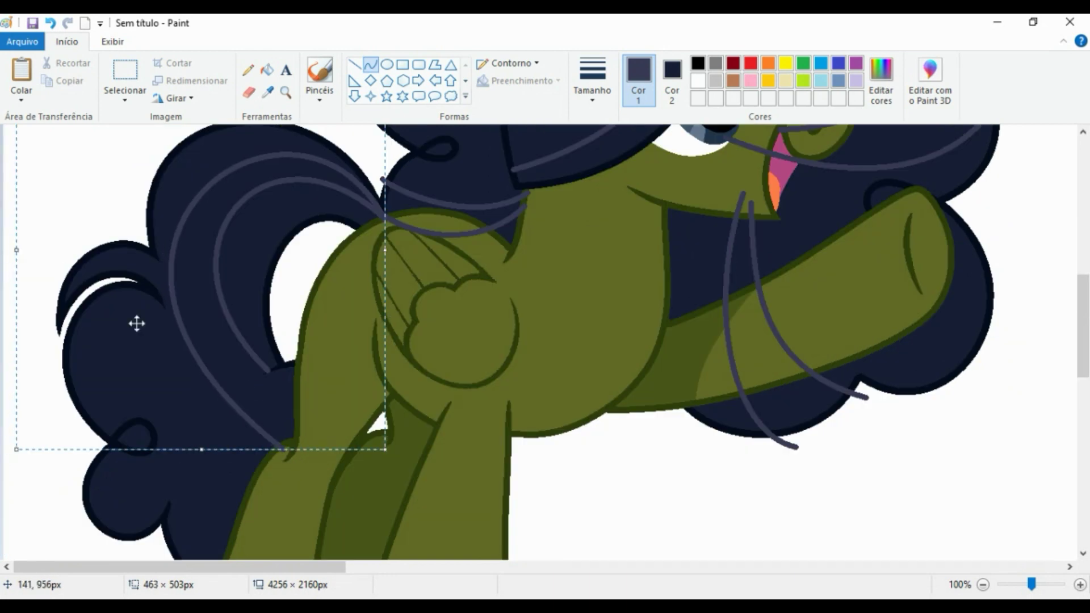
{"action": "scroll", "coordinate": [136, 323], "scroll_direction": "up", "scroll_amount": 3}
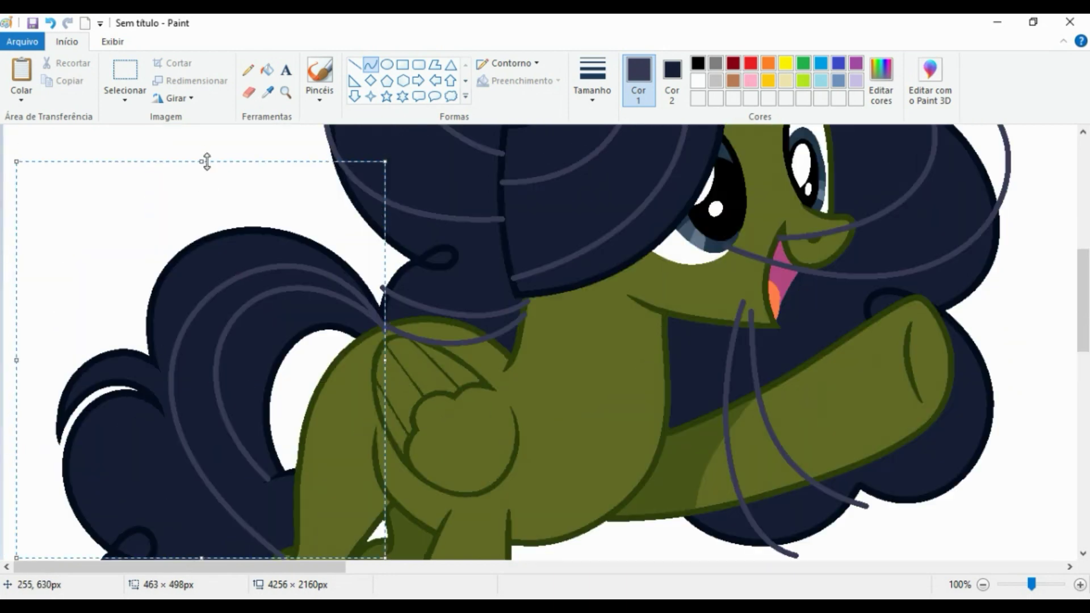
{"action": "left_click", "coordinate": [264, 149]}
Add short strand lines to the tail's rear lobe
{"action": "scroll", "coordinate": [152, 366], "scroll_direction": "down", "scroll_amount": 5}
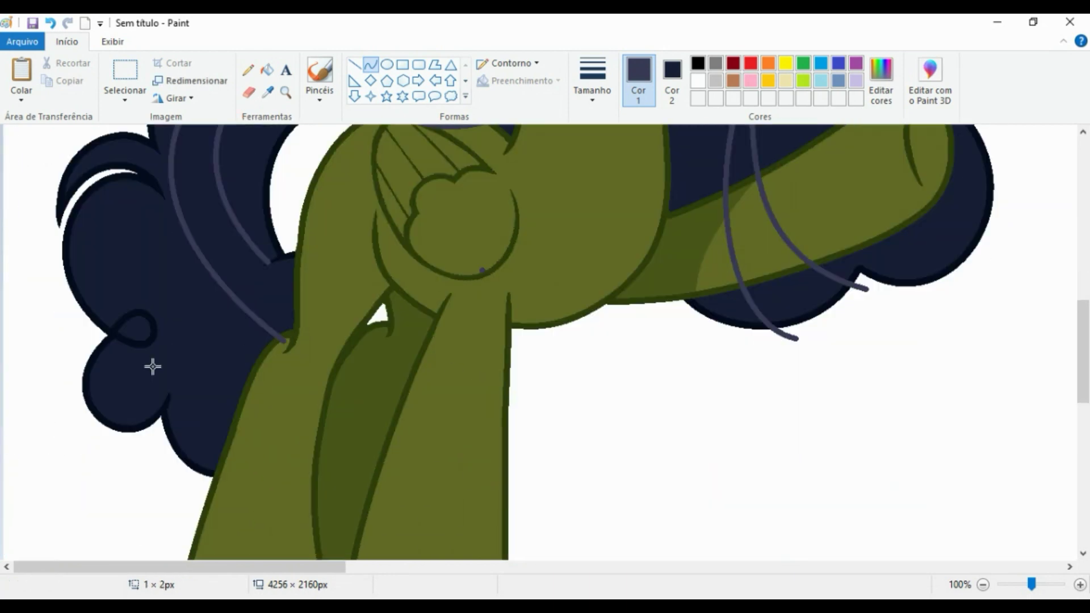
{"action": "left_click", "coordinate": [112, 41]}
{"action": "left_click", "coordinate": [57, 74]}
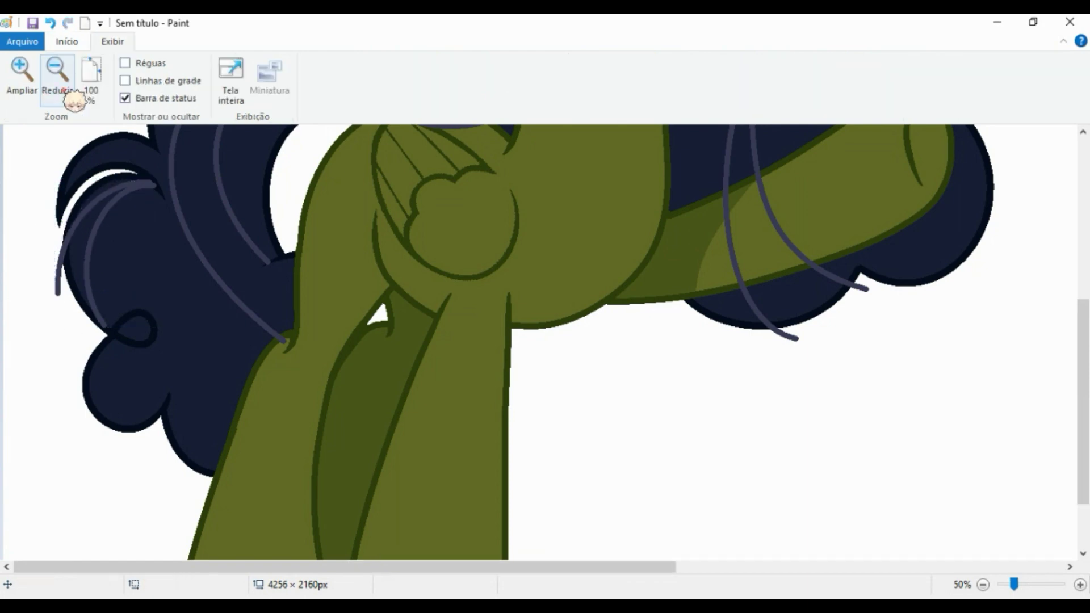
{"action": "left_click", "coordinate": [57, 74]}
Delete both reference pictures of the green pony from the canvas
{"action": "left_click", "coordinate": [67, 41]}
{"action": "key", "text": "ctrl+a"}
{"action": "scroll", "coordinate": [78, 190], "scroll_direction": "up", "scroll_amount": 3}
{"action": "left_click_drag", "start_coordinate": [102, 261], "coordinate": [312, 479]}
{"action": "key", "text": "Delete"}
{"action": "scroll", "coordinate": [540, 161], "scroll_direction": "down", "scroll_amount": 2}
{"action": "left_click_drag", "start_coordinate": [662, 273], "coordinate": [542, 162]}
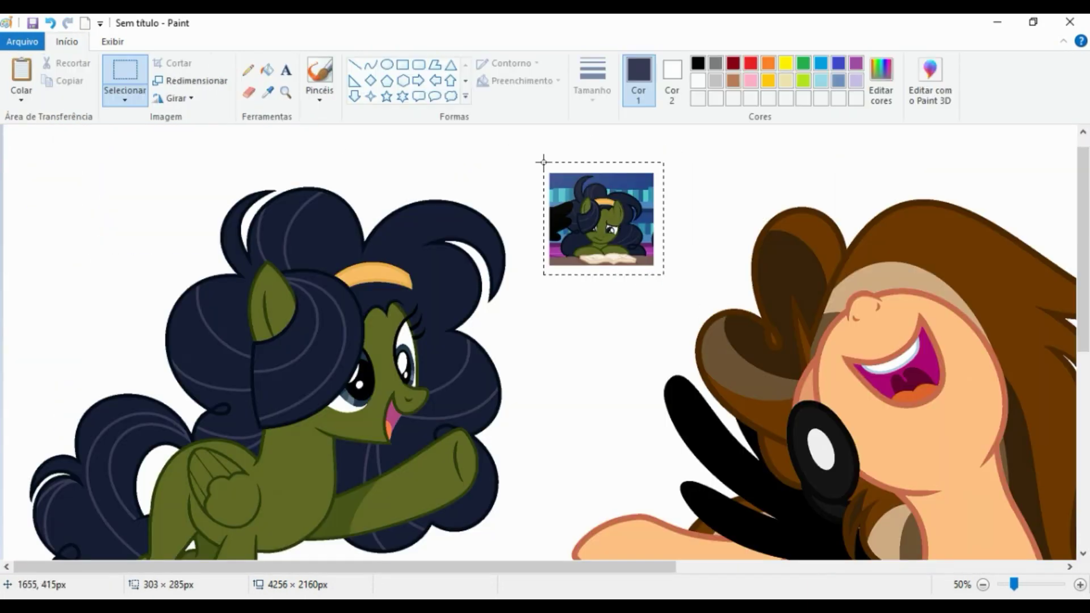
{"action": "key", "text": "Delete"}
Widen the canvas to 4460 px and paste the blue pony's reference picture above its base, scaled down
{"action": "scroll", "coordinate": [540, 161], "scroll_direction": "down", "scroll_amount": 2}
{"action": "left_click_drag", "start_coordinate": [854, 343], "coordinate": [895, 344]}
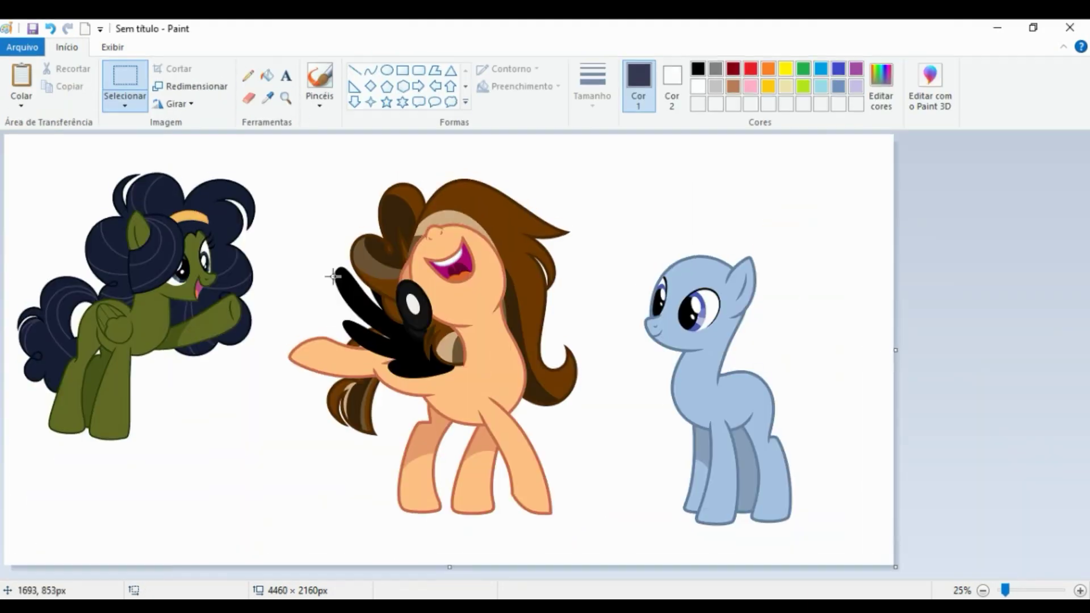
{"action": "key", "text": "ctrl+v"}
{"action": "left_click_drag", "start_coordinate": [51, 205], "coordinate": [823, 252]}
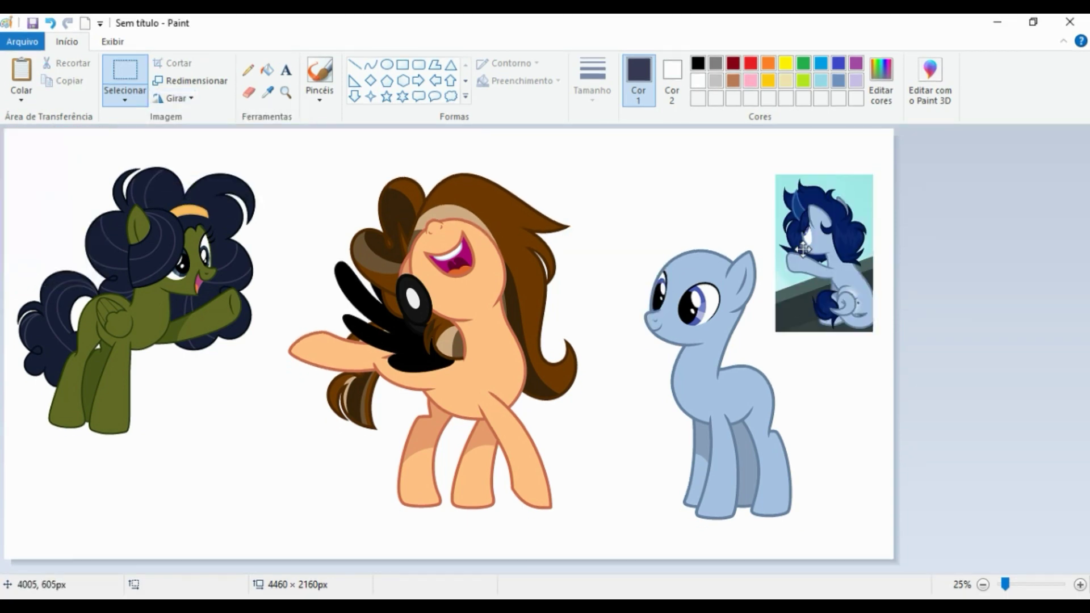
{"action": "left_click_drag", "start_coordinate": [774, 329], "coordinate": [812, 247]}
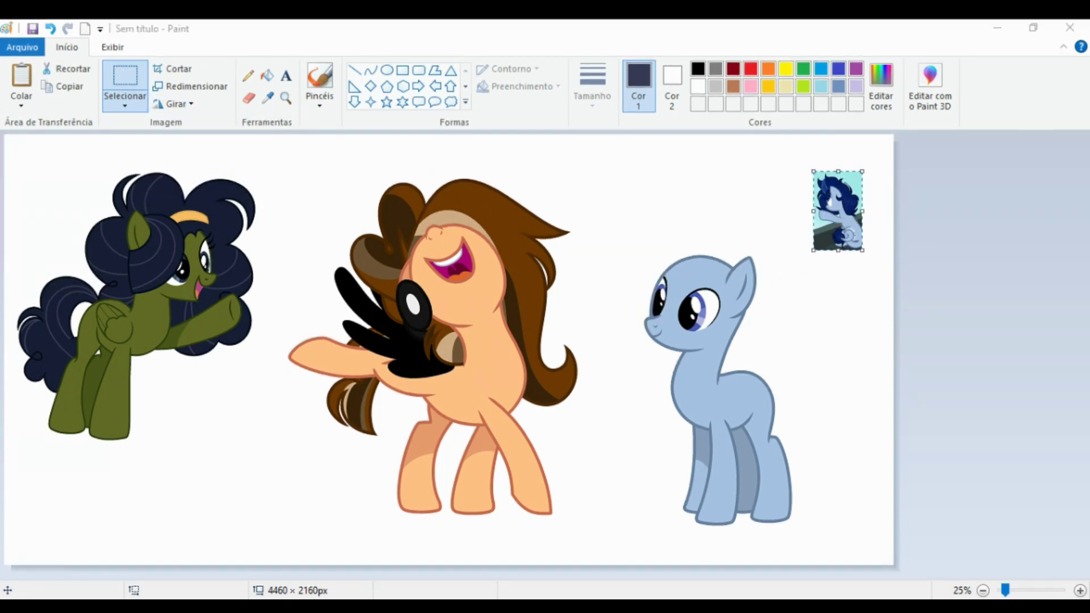
Paste the blue pony's second reference picture, scale it down and place it beside the first one
{"action": "key", "text": "ctrl+v"}
{"action": "left_click_drag", "start_coordinate": [110, 238], "coordinate": [57, 190]}
{"action": "left_click_drag", "start_coordinate": [32, 163], "coordinate": [788, 165]}
{"action": "left_click", "coordinate": [286, 92]}
{"action": "left_click", "coordinate": [869, 257]}
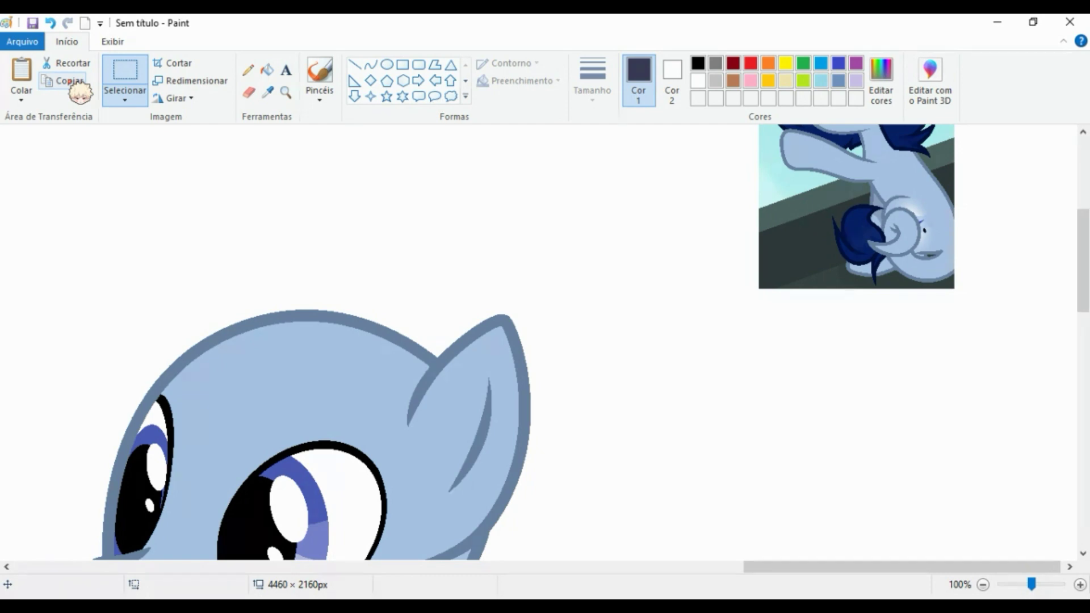
Outline the first pointed tuft of the blue pony's mane above its ear with thick curves in the reference's dark navy
{"action": "scroll", "coordinate": [545, 341], "scroll_direction": "down", "scroll_amount": 3}
{"action": "scroll", "coordinate": [545, 341], "scroll_direction": "down", "scroll_amount": 2, "text": "ctrl"}
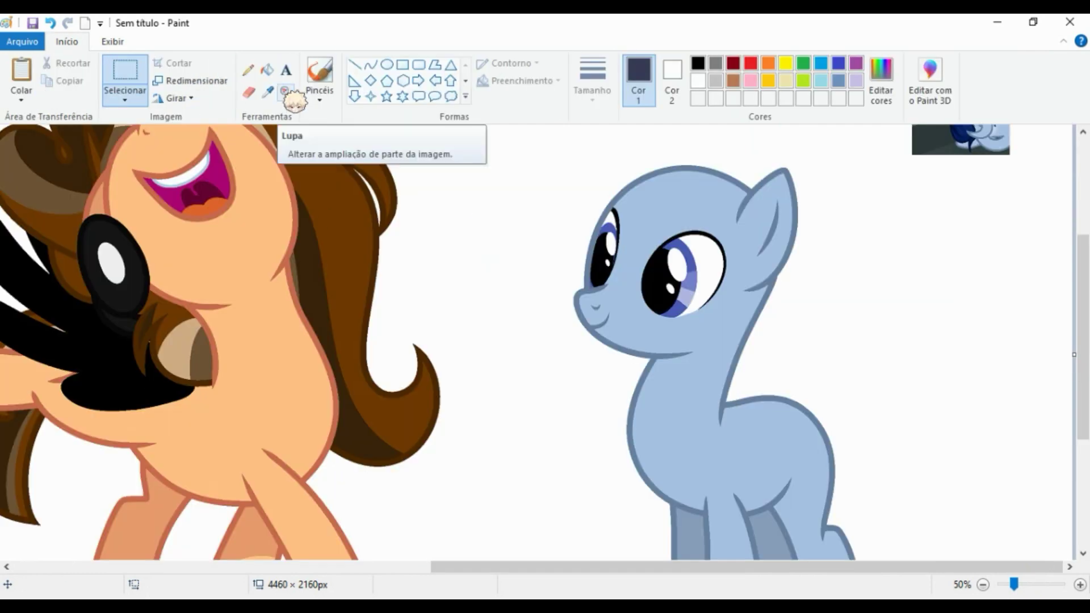
{"action": "scroll", "coordinate": [545, 340], "scroll_direction": "up", "scroll_amount": 1, "text": "ctrl"}
{"action": "left_click", "coordinate": [370, 64]}
{"action": "left_click", "coordinate": [268, 92]}
{"action": "left_click", "coordinate": [836, 157]}
{"action": "left_click", "coordinate": [592, 80]}
{"action": "left_click", "coordinate": [649, 224]}
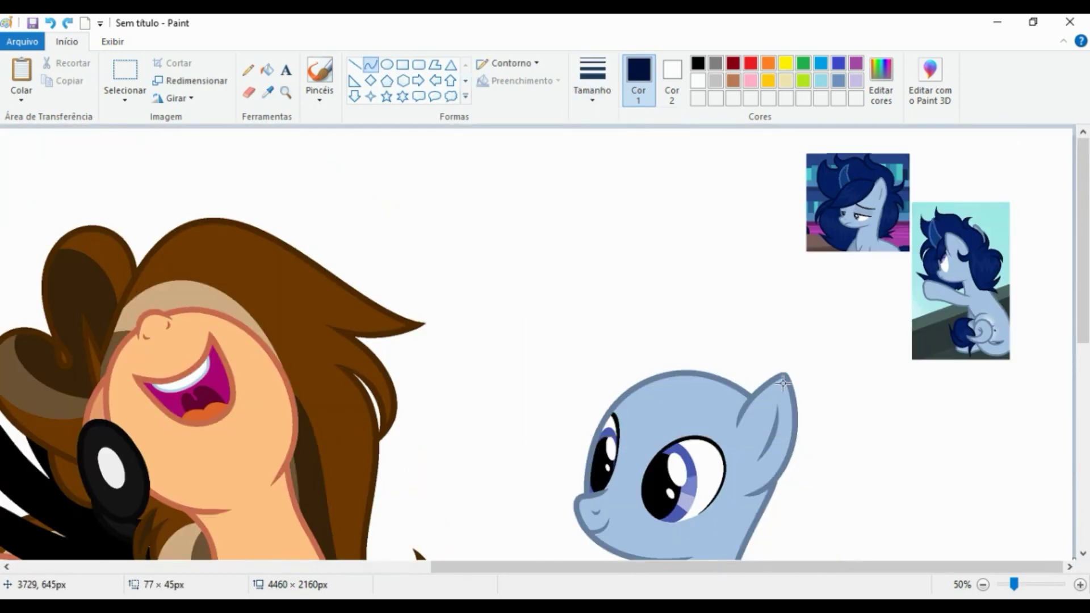
{"action": "left_click_drag", "start_coordinate": [747, 318], "coordinate": [670, 275]}
{"action": "left_click_drag", "start_coordinate": [709, 318], "coordinate": [645, 311]}
{"action": "left_click_drag", "start_coordinate": [715, 330], "coordinate": [761, 307]}
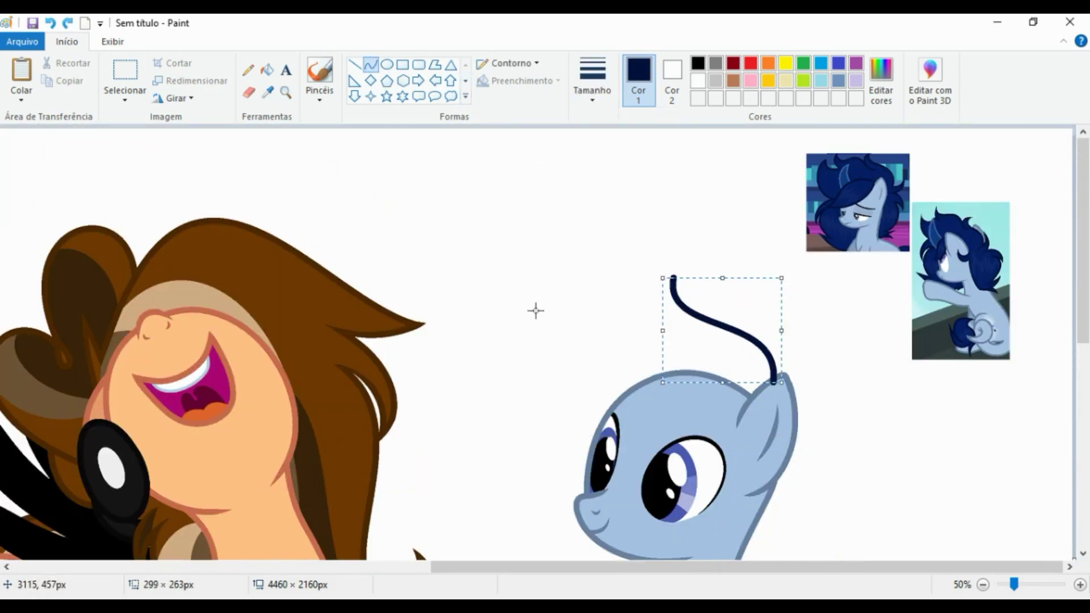
{"action": "left_click_drag", "start_coordinate": [689, 327], "coordinate": [676, 254]}
{"action": "left_click_drag", "start_coordinate": [678, 292], "coordinate": [536, 275]}
{"action": "mouse_move", "coordinate": [596, 281]}
{"action": "left_mouse_down"}
{"action": "mouse_move", "coordinate": [614, 244]}
{"action": "mouse_move", "coordinate": [516, 237]}
{"action": "mouse_move", "coordinate": [571, 341]}
{"action": "mouse_move", "coordinate": [522, 348]}
{"action": "mouse_move", "coordinate": [479, 294]}
{"action": "mouse_move", "coordinate": [446, 289]}
{"action": "left_mouse_up"}
{"action": "mouse_move", "coordinate": [445, 367]}
{"action": "left_mouse_down"}
{"action": "mouse_move", "coordinate": [506, 347]}
{"action": "mouse_move", "coordinate": [479, 320]}
{"action": "mouse_move", "coordinate": [488, 309]}
{"action": "mouse_move", "coordinate": [545, 487]}
{"action": "left_mouse_up"}
{"action": "left_click_drag", "start_coordinate": [511, 465], "coordinate": [420, 477]}
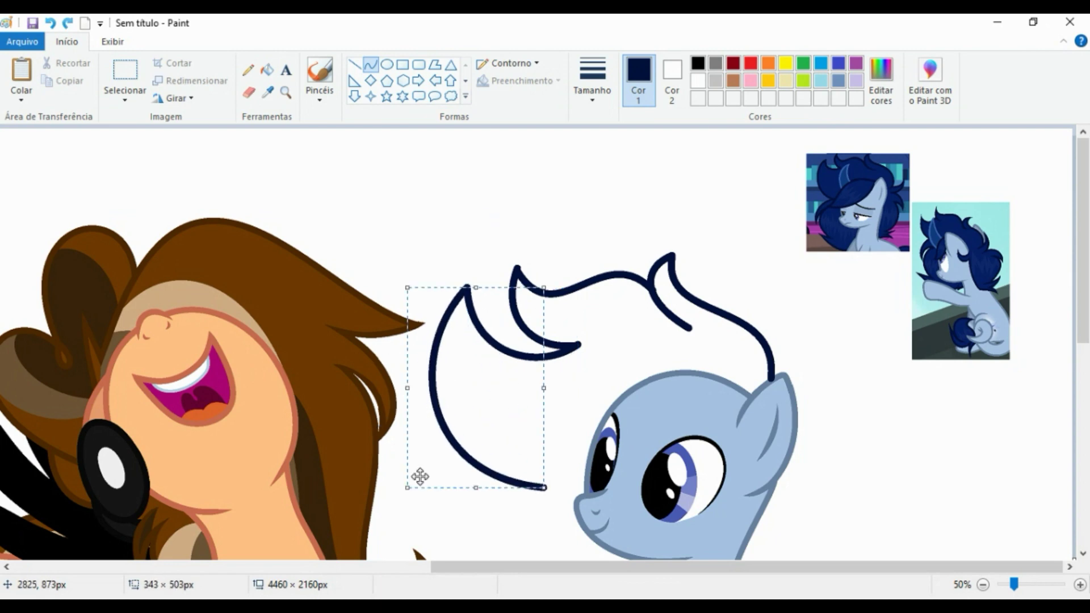
{"action": "key", "text": "ctrl+z"}
{"action": "key", "text": "ctrl+z"}
Outline the two narrow pointed tufts at the front top of the mane with connected dark navy curves
{"action": "mouse_move", "coordinate": [550, 243]}
{"action": "left_mouse_down"}
{"action": "mouse_move", "coordinate": [650, 291]}
{"action": "mouse_move", "coordinate": [588, 280]}
{"action": "left_mouse_up"}
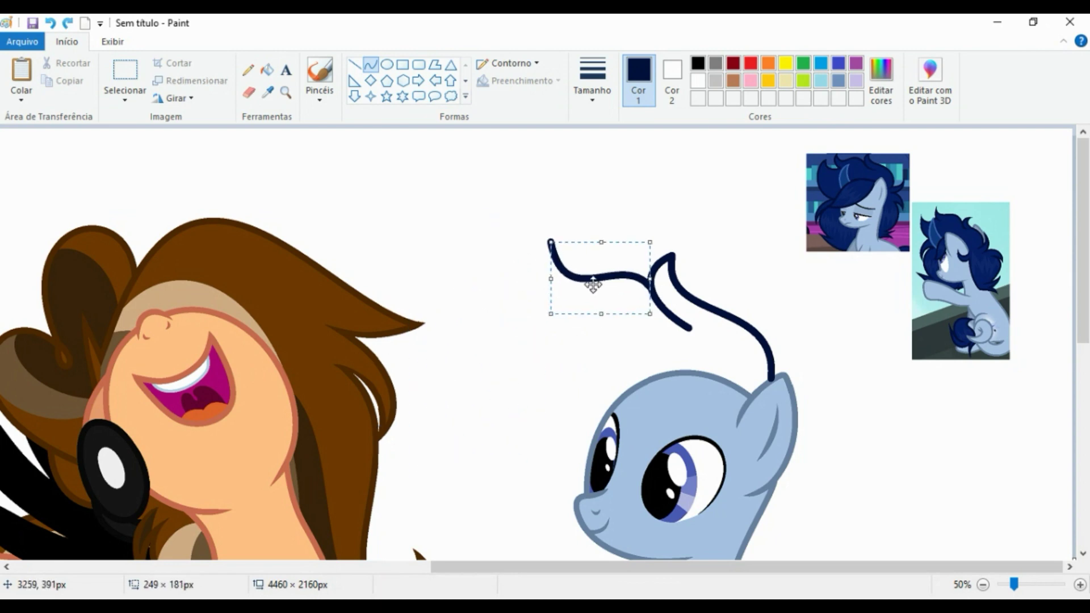
{"action": "left_click_drag", "start_coordinate": [601, 336], "coordinate": [548, 238]}
{"action": "mouse_move", "coordinate": [567, 290]}
{"action": "left_mouse_down"}
{"action": "mouse_move", "coordinate": [520, 292]}
{"action": "mouse_move", "coordinate": [590, 320]}
{"action": "left_mouse_up"}
{"action": "key", "text": "ctrl+z"}
{"action": "left_click_drag", "start_coordinate": [528, 307], "coordinate": [453, 309]}
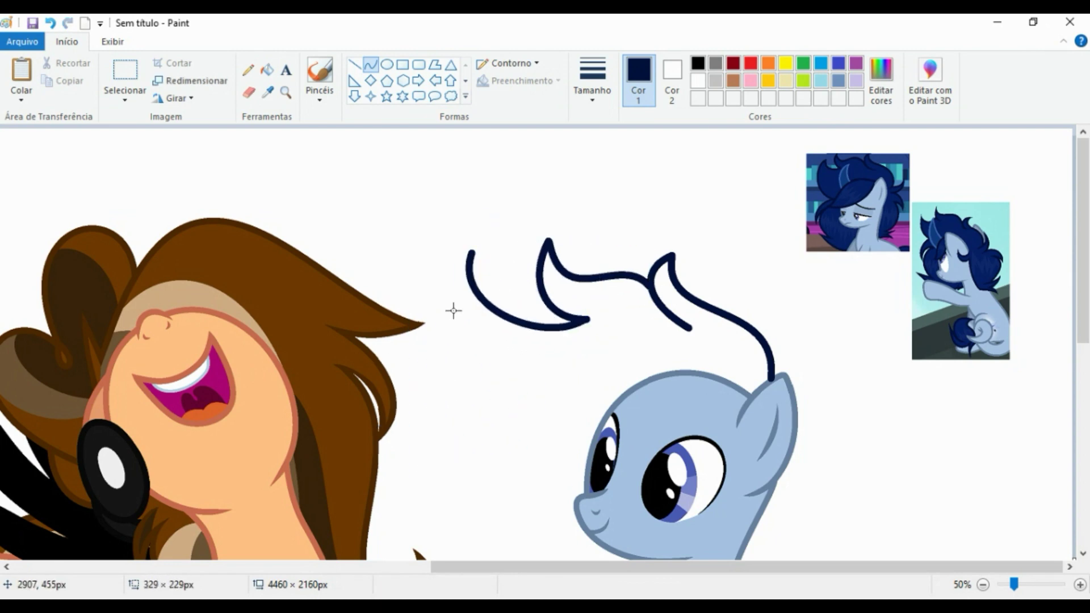
{"action": "left_click_drag", "start_coordinate": [568, 318], "coordinate": [608, 329]}
{"action": "left_click_drag", "start_coordinate": [511, 306], "coordinate": [487, 309]}
Outline the mane's long outer front curve and the pointed lock in front of the muzzle in dark navy
{"action": "mouse_move", "coordinate": [532, 280]}
{"action": "left_mouse_down"}
{"action": "mouse_move", "coordinate": [389, 377]}
{"action": "mouse_move", "coordinate": [499, 257]}
{"action": "mouse_move", "coordinate": [548, 476]}
{"action": "left_mouse_up"}
{"action": "mouse_move", "coordinate": [499, 363]}
{"action": "left_mouse_down"}
{"action": "mouse_move", "coordinate": [431, 355]}
{"action": "mouse_move", "coordinate": [433, 455]}
{"action": "left_mouse_up"}
{"action": "mouse_move", "coordinate": [546, 476]}
{"action": "left_mouse_down"}
{"action": "mouse_move", "coordinate": [499, 489]}
{"action": "mouse_move", "coordinate": [469, 450]}
{"action": "mouse_move", "coordinate": [448, 454]}
{"action": "left_mouse_up"}
{"action": "mouse_move", "coordinate": [544, 496]}
{"action": "left_mouse_down"}
{"action": "mouse_move", "coordinate": [580, 404]}
{"action": "mouse_move", "coordinate": [453, 406]}
{"action": "left_mouse_up"}
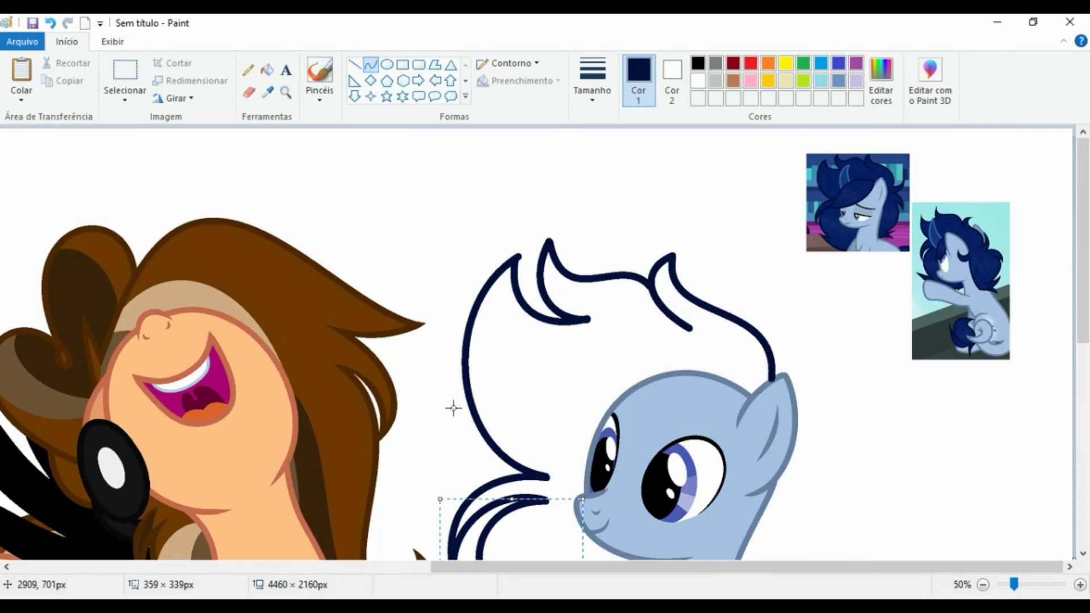
Outline the lower front of the mane with a pointed lock and a long curve ending at the chest
{"action": "scroll", "coordinate": [503, 177], "scroll_direction": "up", "scroll_amount": 1}
{"action": "left_click_drag", "start_coordinate": [571, 412], "coordinate": [365, 369]}
{"action": "left_click_drag", "start_coordinate": [409, 380], "coordinate": [673, 474]}
{"action": "left_click", "coordinate": [574, 411]}
{"action": "left_click_drag", "start_coordinate": [454, 409], "coordinate": [442, 423]}
{"action": "scroll", "coordinate": [568, 426], "scroll_direction": "up", "scroll_amount": 5}
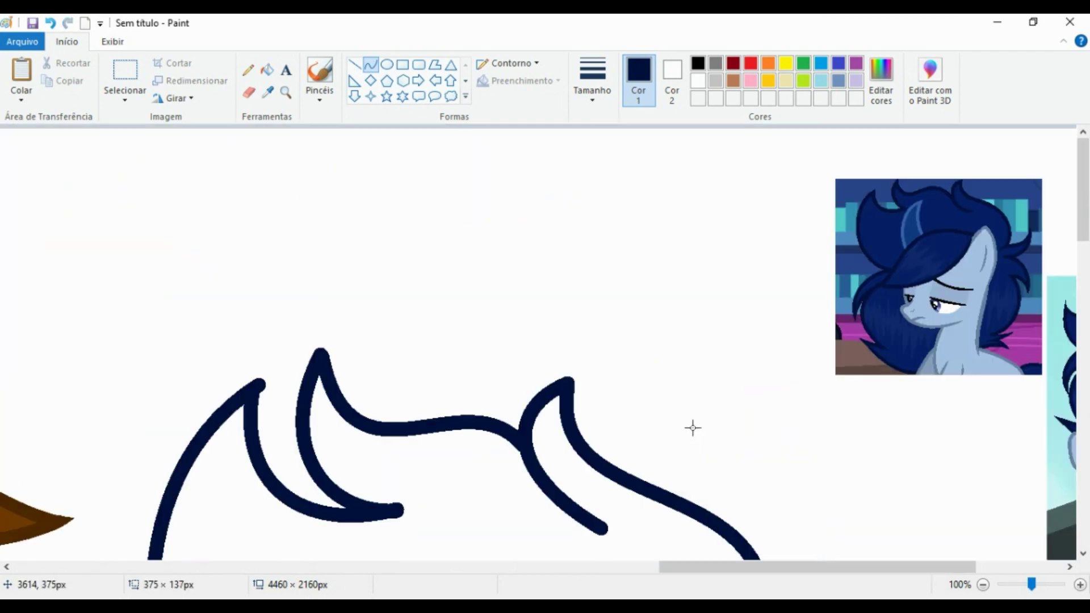
Taper the rounded line ends of the mane's lower front locks into sharp points
{"action": "scroll", "coordinate": [568, 425], "scroll_direction": "down", "scroll_amount": 5}
{"action": "left_click", "coordinate": [286, 92]}
{"action": "left_click", "coordinate": [328, 362]}
{"action": "left_click", "coordinate": [113, 41]}
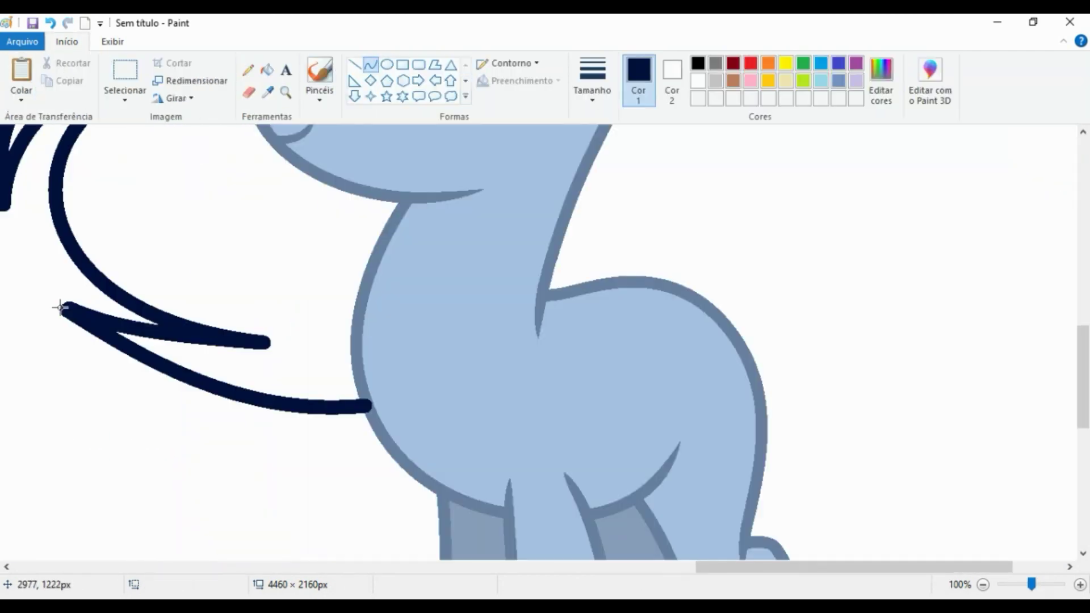
{"action": "left_click_drag", "start_coordinate": [61, 304], "coordinate": [72, 192]}
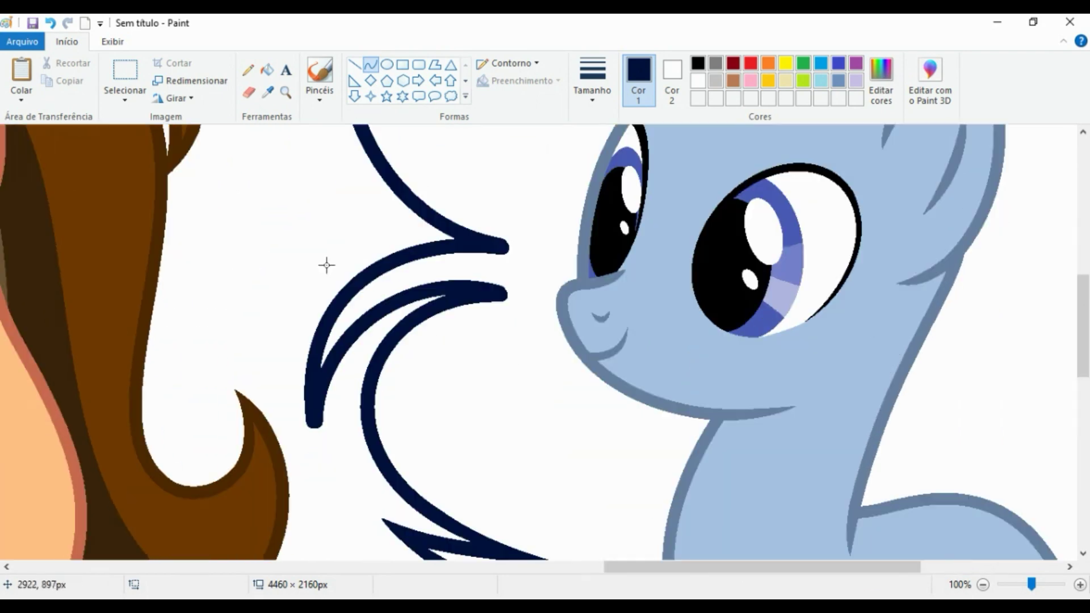
{"action": "left_click_drag", "start_coordinate": [326, 263], "coordinate": [291, 439]}
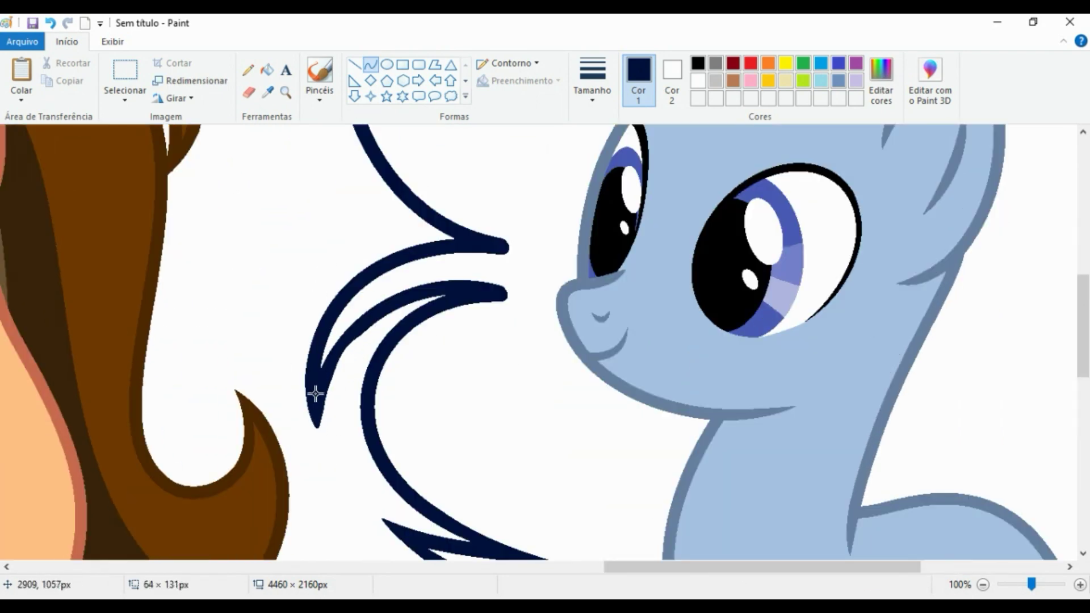
{"action": "left_click_drag", "start_coordinate": [315, 393], "coordinate": [317, 398]}
Sharpen the line ends beside the muzzle and the tips of the two front top tufts
{"action": "scroll", "coordinate": [397, 398], "scroll_direction": "up", "scroll_amount": 3}
{"action": "mouse_move", "coordinate": [533, 417]}
{"action": "left_mouse_down"}
{"action": "mouse_move", "coordinate": [450, 382]}
{"action": "mouse_move", "coordinate": [437, 407]}
{"action": "mouse_move", "coordinate": [530, 408]}
{"action": "mouse_move", "coordinate": [492, 372]}
{"action": "mouse_move", "coordinate": [539, 362]}
{"action": "left_mouse_up"}
{"action": "key", "text": "ctrl+z"}
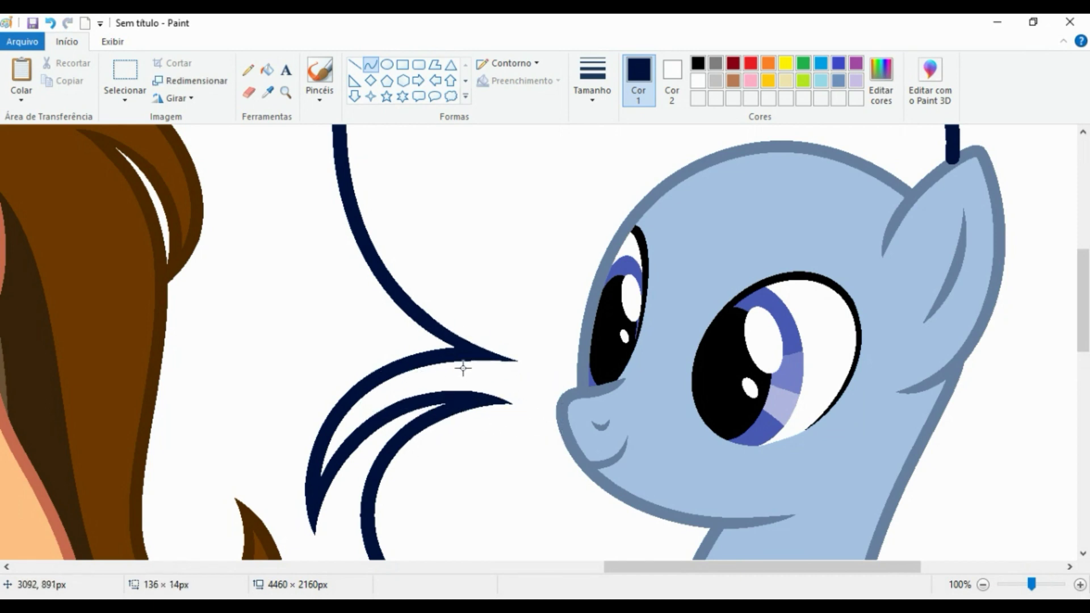
{"action": "scroll", "coordinate": [463, 367], "scroll_direction": "up", "scroll_amount": 9}
{"action": "left_click_drag", "start_coordinate": [441, 242], "coordinate": [458, 222]}
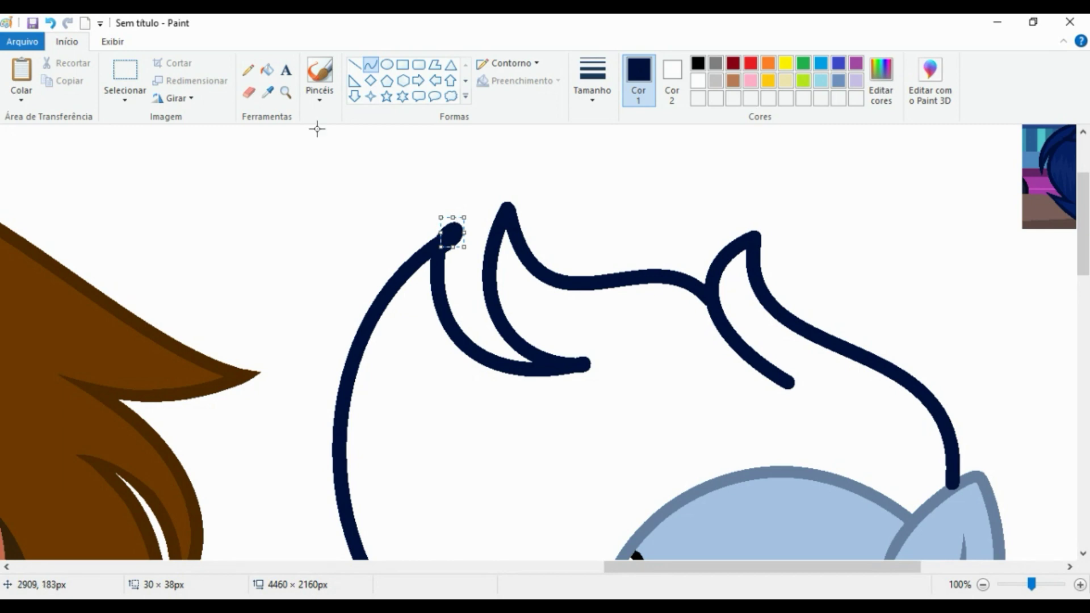
{"action": "left_click_drag", "start_coordinate": [350, 313], "coordinate": [370, 271]}
{"action": "left_click", "coordinate": [403, 183]}
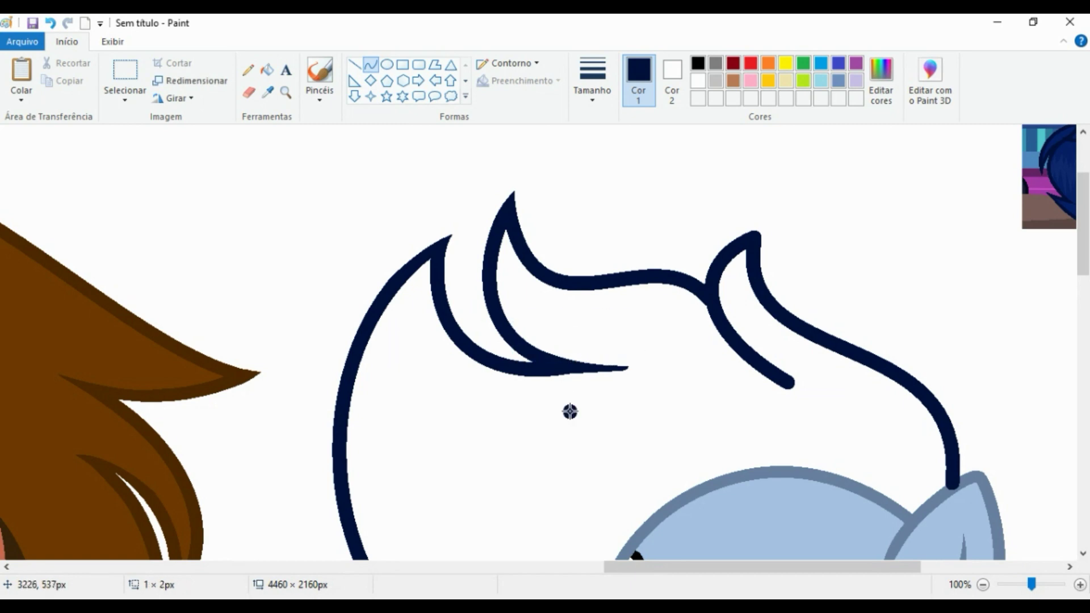
Taper the inner line and the tip of the tuft above the forehead into sharp points
{"action": "scroll", "coordinate": [637, 371], "scroll_direction": "up", "scroll_amount": 1}
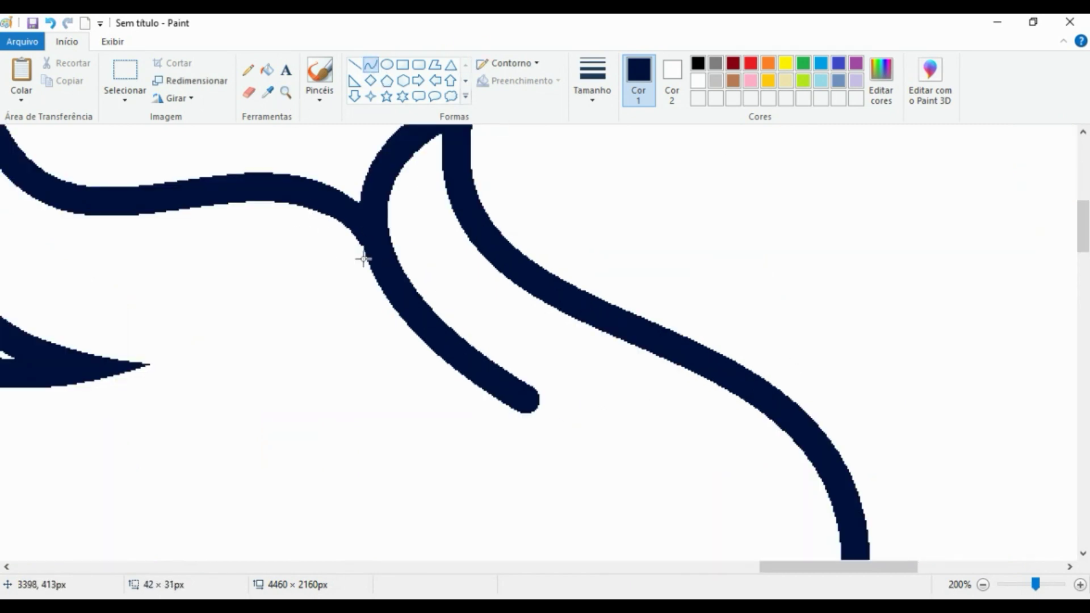
{"action": "mouse_move", "coordinate": [397, 311]}
{"action": "left_mouse_down"}
{"action": "mouse_move", "coordinate": [519, 409]}
{"action": "mouse_move", "coordinate": [596, 384]}
{"action": "left_mouse_up"}
{"action": "scroll", "coordinate": [596, 384], "scroll_direction": "up", "scroll_amount": 3}
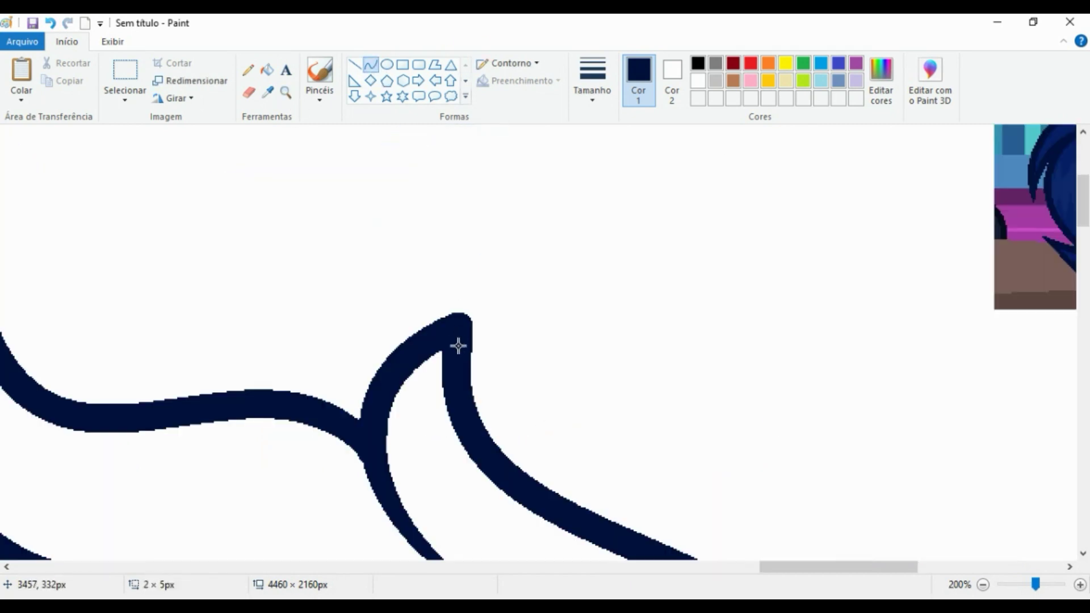
{"action": "left_click_drag", "start_coordinate": [458, 345], "coordinate": [425, 261]}
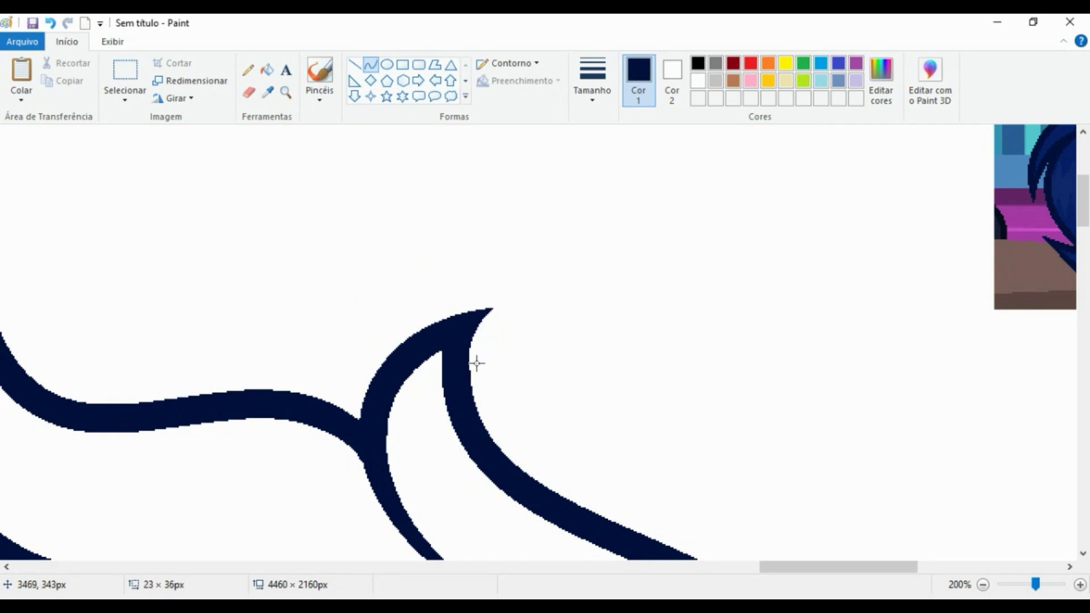
{"action": "scroll", "coordinate": [478, 343], "scroll_direction": "down", "scroll_amount": 1}
{"action": "scroll", "coordinate": [284, 227], "scroll_direction": "up", "scroll_amount": 2}
{"action": "left_click", "coordinate": [247, 70]}
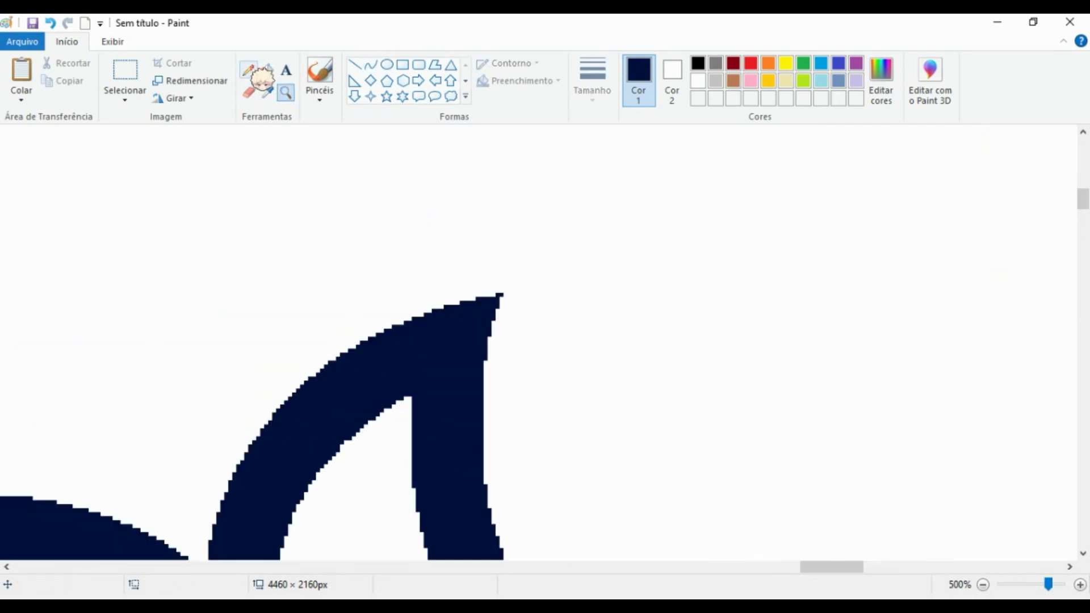
{"action": "scroll", "coordinate": [360, 209], "scroll_direction": "down", "scroll_amount": 2}
{"action": "scroll", "coordinate": [360, 209], "scroll_direction": "down", "scroll_amount": 1}
{"action": "left_click", "coordinate": [370, 64]}
{"action": "scroll", "coordinate": [769, 377], "scroll_direction": "up", "scroll_amount": 1}
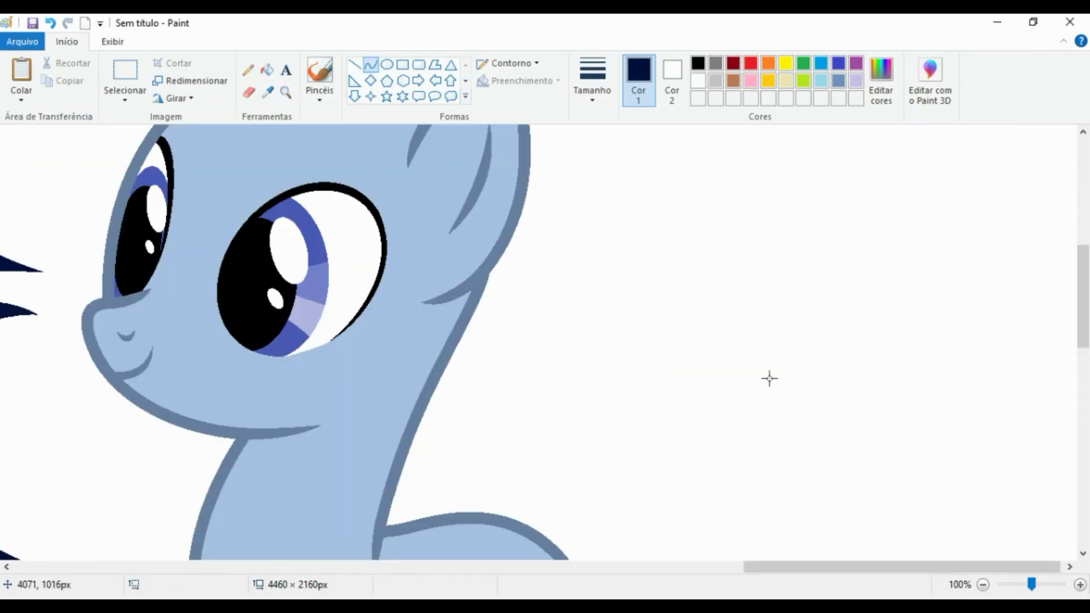
Draw a wavy lock extending backward from the ear in dark navy and cover the overlapped ear edge with white
{"action": "scroll", "coordinate": [769, 377], "scroll_direction": "up", "scroll_amount": 5}
{"action": "left_click_drag", "start_coordinate": [477, 414], "coordinate": [692, 392]}
{"action": "mouse_move", "coordinate": [584, 369]}
{"action": "left_mouse_down"}
{"action": "mouse_move", "coordinate": [560, 326]}
{"action": "mouse_move", "coordinate": [641, 452]}
{"action": "left_mouse_up"}
{"action": "left_click_drag", "start_coordinate": [613, 420], "coordinate": [647, 459]}
{"action": "left_click_drag", "start_coordinate": [513, 452], "coordinate": [386, 278]}
{"action": "mouse_move", "coordinate": [442, 340]}
{"action": "left_mouse_down"}
{"action": "mouse_move", "coordinate": [455, 282]}
{"action": "mouse_move", "coordinate": [545, 392]}
{"action": "left_mouse_up"}
{"action": "left_click", "coordinate": [412, 230]}
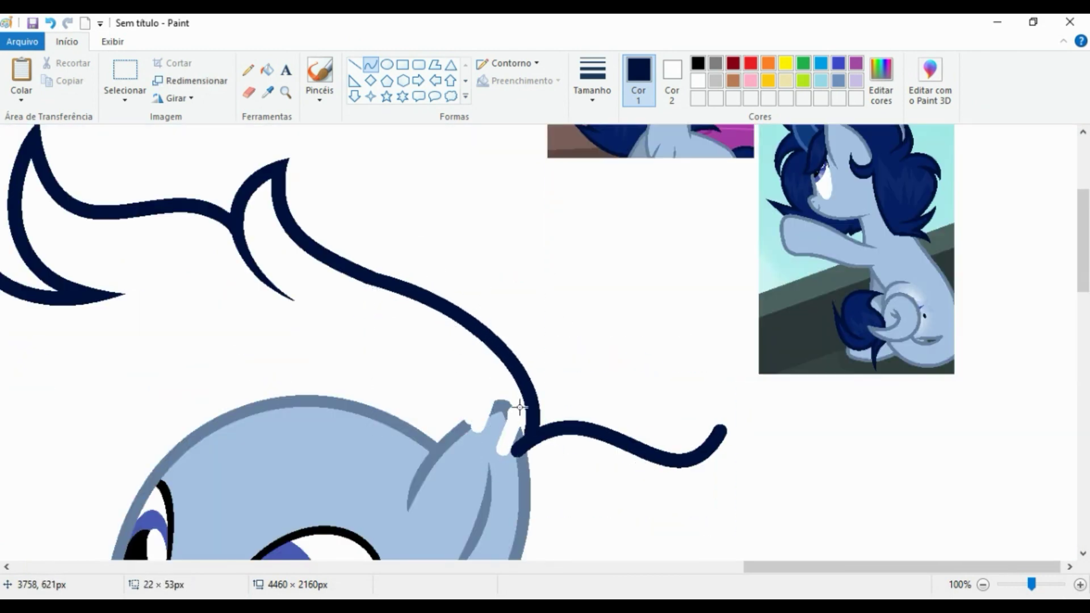
Draw the underside of the wavy lock behind the ear and the downward curve of the next back lock
{"action": "scroll", "coordinate": [693, 452], "scroll_direction": "up", "scroll_amount": 2}
{"action": "scroll", "coordinate": [737, 340], "scroll_direction": "down", "scroll_amount": 5}
{"action": "left_click_drag", "start_coordinate": [726, 210], "coordinate": [647, 377]}
{"action": "scroll", "coordinate": [629, 534], "scroll_direction": "up", "scroll_amount": 2}
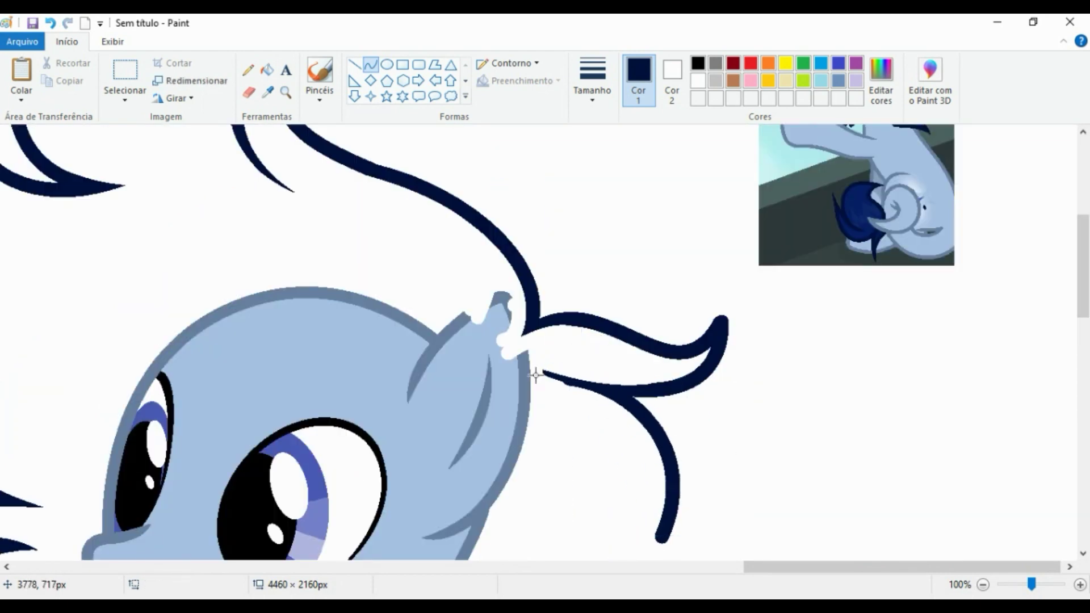
{"action": "left_click_drag", "start_coordinate": [607, 411], "coordinate": [651, 433]}
Finish the second lock behind the ear with a short inner curve and a sharp tip
{"action": "scroll", "coordinate": [720, 437], "scroll_direction": "up", "scroll_amount": 2}
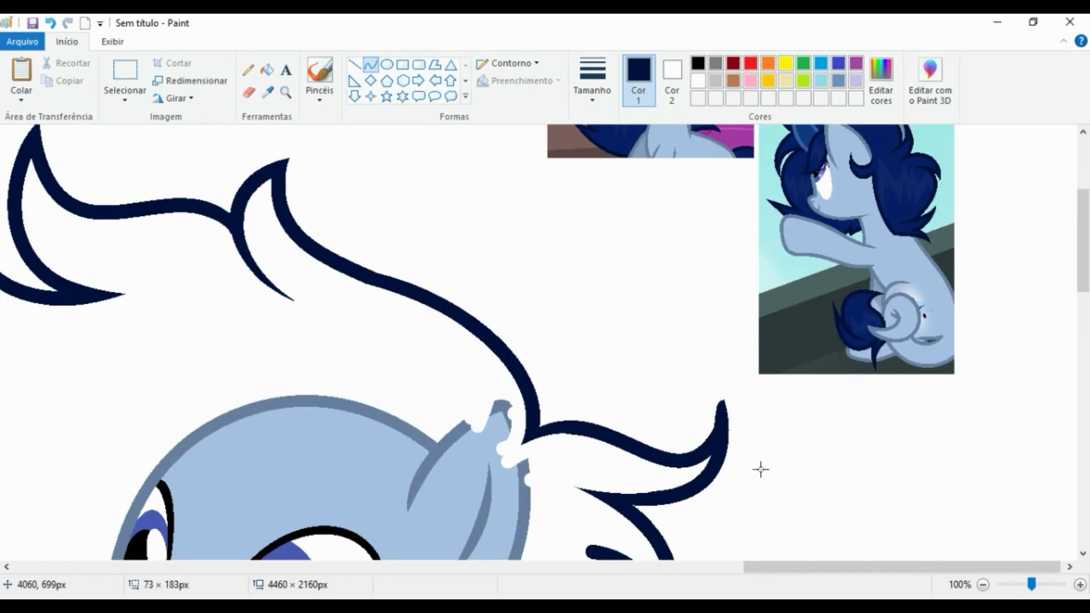
{"action": "scroll", "coordinate": [753, 415], "scroll_direction": "down", "scroll_amount": 5}
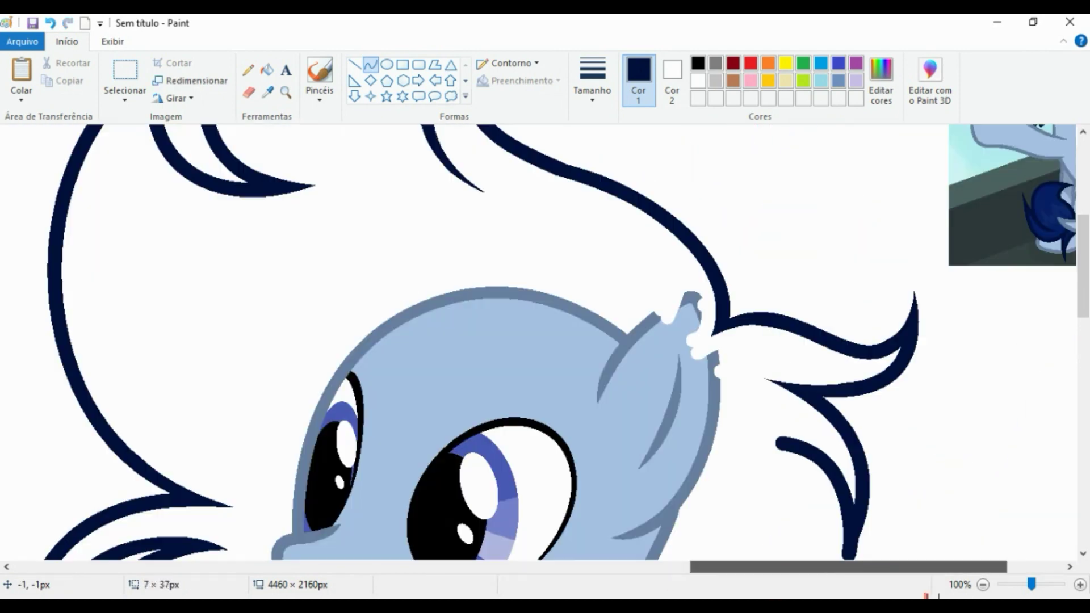
{"action": "left_click_drag", "start_coordinate": [672, 266], "coordinate": [618, 360]}
{"action": "scroll", "coordinate": [624, 318], "scroll_direction": "up", "scroll_amount": 2}
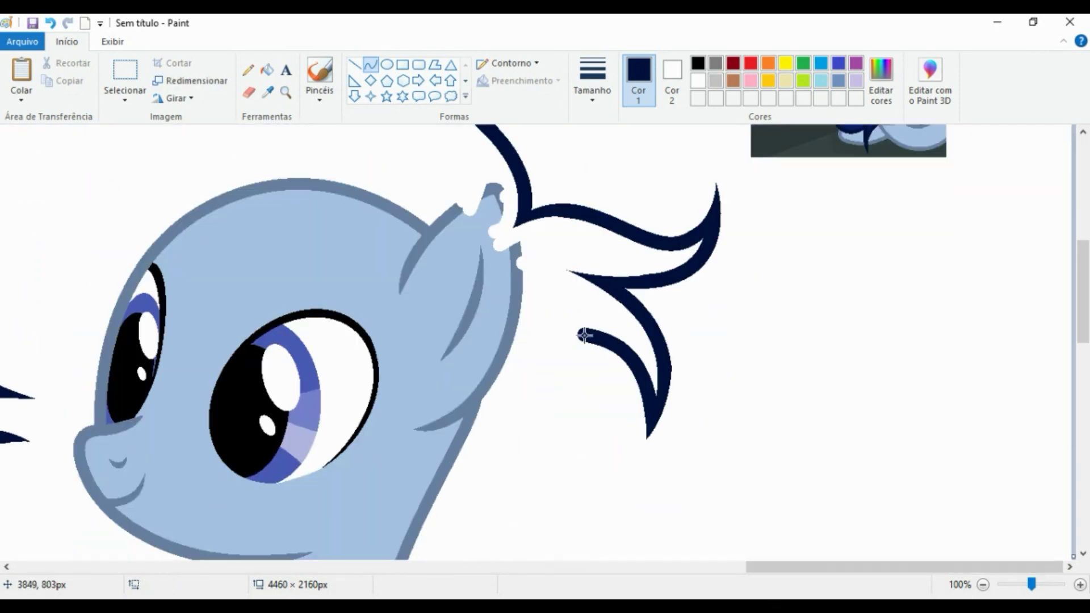
Draw the mane's long back curve from under the second lock down behind the neck and taper its upper end
{"action": "scroll", "coordinate": [584, 333], "scroll_direction": "down", "scroll_amount": 2}
{"action": "left_click_drag", "start_coordinate": [474, 499], "coordinate": [584, 224]}
{"action": "left_click_drag", "start_coordinate": [670, 280], "coordinate": [706, 355]}
{"action": "left_click_drag", "start_coordinate": [577, 219], "coordinate": [618, 233]}
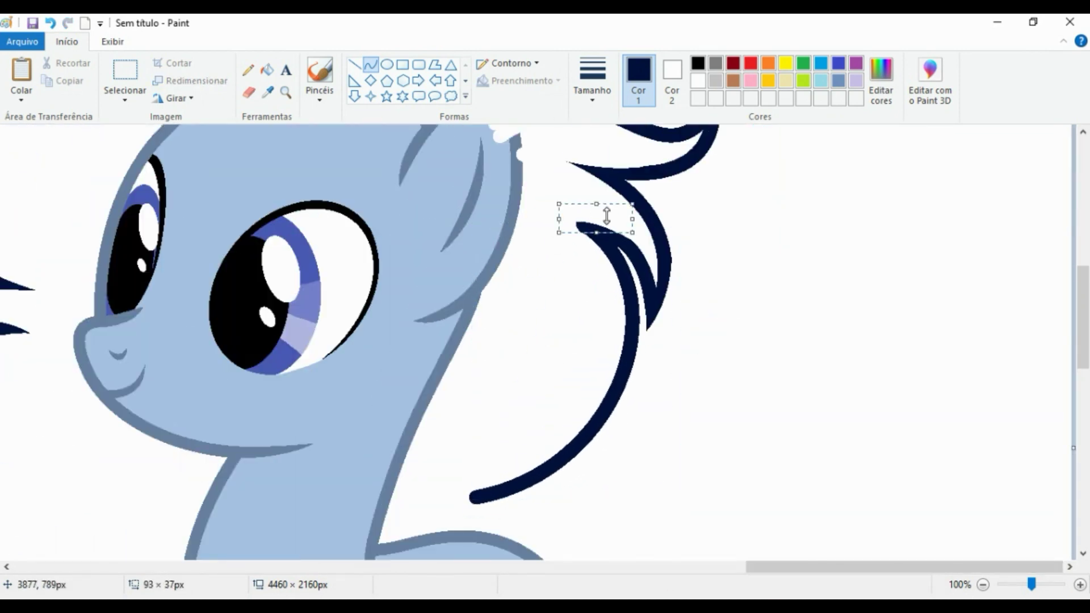
Outline an upturned pointed tuft at the lower end of the mane, just above the pony's back
{"action": "scroll", "coordinate": [476, 280], "scroll_direction": "down", "scroll_amount": 4}
{"action": "left_click_drag", "start_coordinate": [470, 278], "coordinate": [585, 266]}
{"action": "mouse_move", "coordinate": [585, 267]}
{"action": "left_mouse_down"}
{"action": "mouse_move", "coordinate": [437, 312]}
{"action": "mouse_move", "coordinate": [549, 372]}
{"action": "left_mouse_up"}
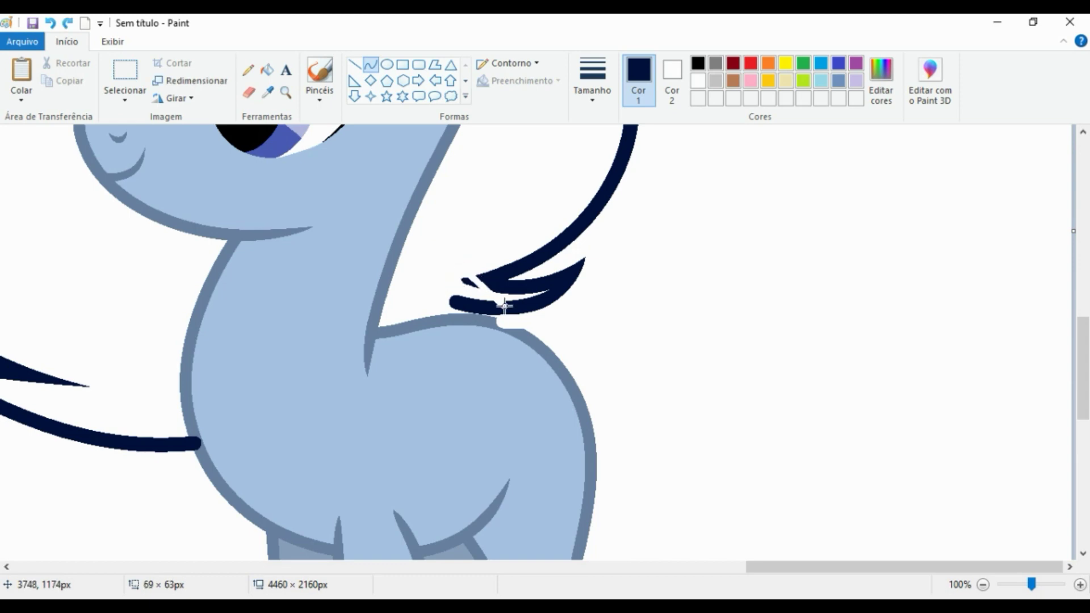
Draw the tail's long outer curve from the pony's rump in the body outline's slate blue
{"action": "left_click", "coordinate": [113, 42]}
{"action": "left_click", "coordinate": [54, 74]}
{"action": "left_click", "coordinate": [66, 42]}
{"action": "left_click", "coordinate": [286, 92]}
{"action": "left_click", "coordinate": [810, 402]}
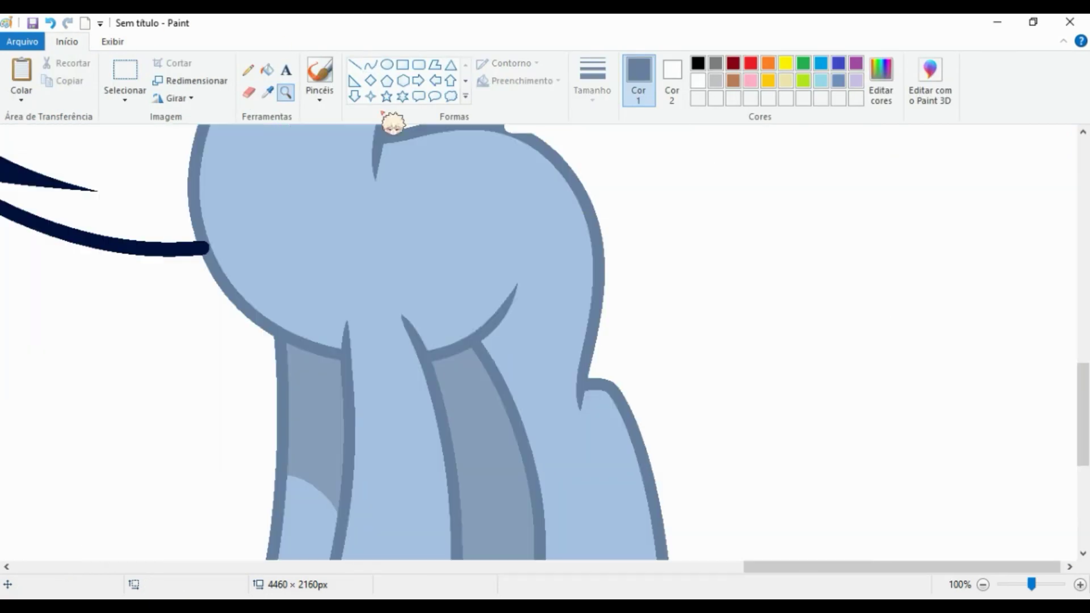
{"action": "left_click", "coordinate": [370, 64]}
{"action": "left_click_drag", "start_coordinate": [531, 136], "coordinate": [972, 513]}
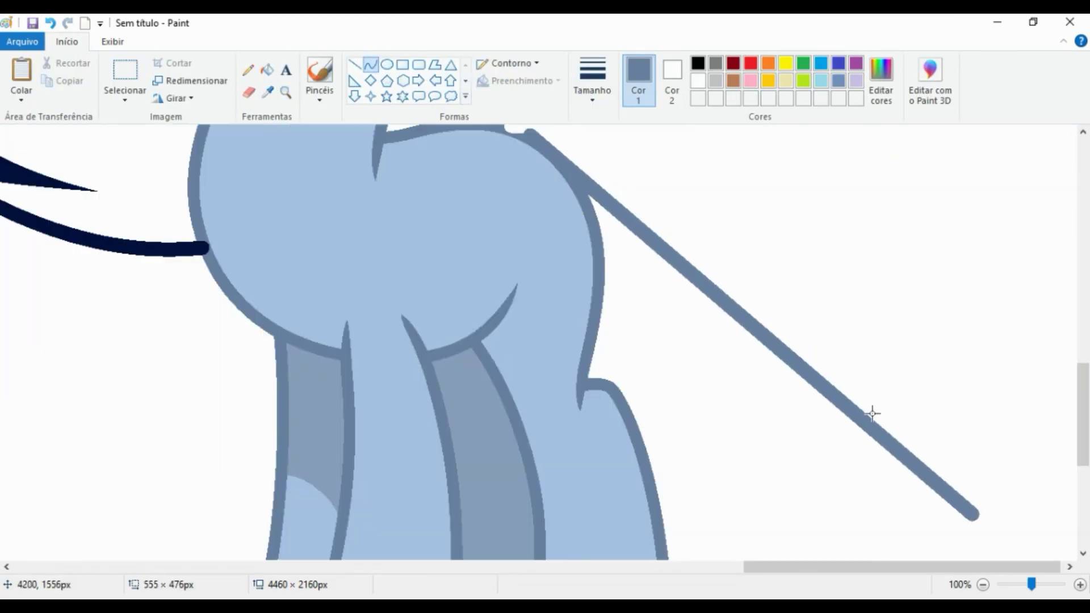
{"action": "scroll", "coordinate": [1027, 470], "scroll_direction": "up", "scroll_amount": 2}
{"action": "mouse_move", "coordinate": [871, 414]}
{"action": "left_mouse_down"}
{"action": "mouse_move", "coordinate": [1026, 470]}
{"action": "mouse_move", "coordinate": [706, 379]}
{"action": "left_mouse_up"}
{"action": "scroll", "coordinate": [705, 379], "scroll_direction": "down", "scroll_amount": 2}
{"action": "left_click_drag", "start_coordinate": [539, 153], "coordinate": [860, 559]}
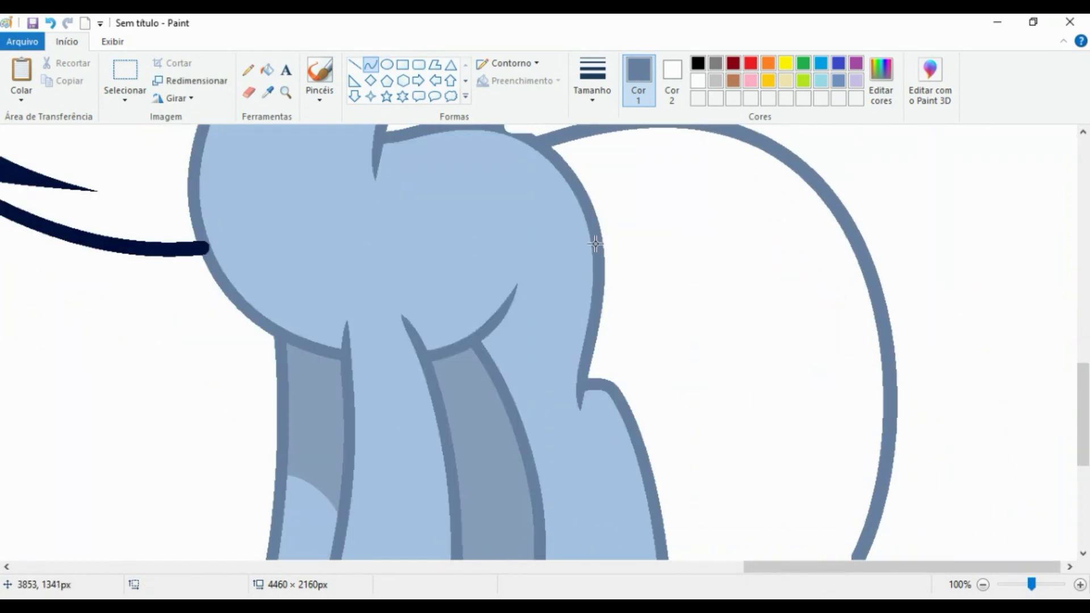
Close the tail with an inner curve meeting in a pointed end and fill it with the body's light blue
{"action": "scroll", "coordinate": [717, 316], "scroll_direction": "up", "scroll_amount": 2}
{"action": "scroll", "coordinate": [902, 398], "scroll_direction": "down", "scroll_amount": 4}
{"action": "left_click_drag", "start_coordinate": [738, 318], "coordinate": [902, 397]}
{"action": "key", "text": "ctrl+z"}
{"action": "left_click", "coordinate": [938, 464]}
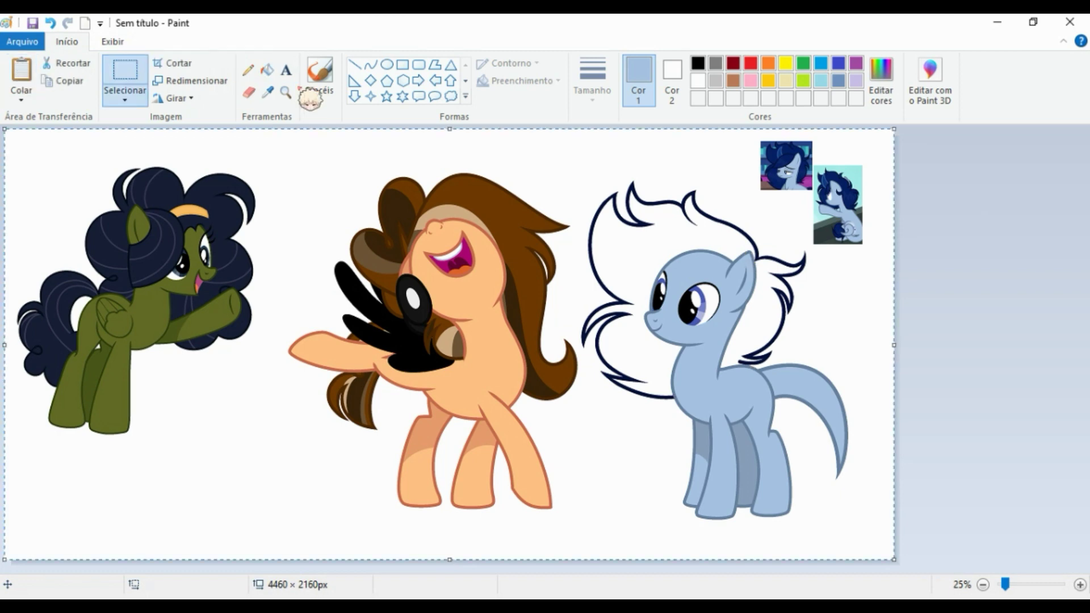
Draw the mane's last pointed lock across the back in dark navy and fill the body areas it covers with white
{"action": "left_click", "coordinate": [267, 92]}
{"action": "scroll", "coordinate": [628, 274], "scroll_direction": "up", "scroll_amount": 4}
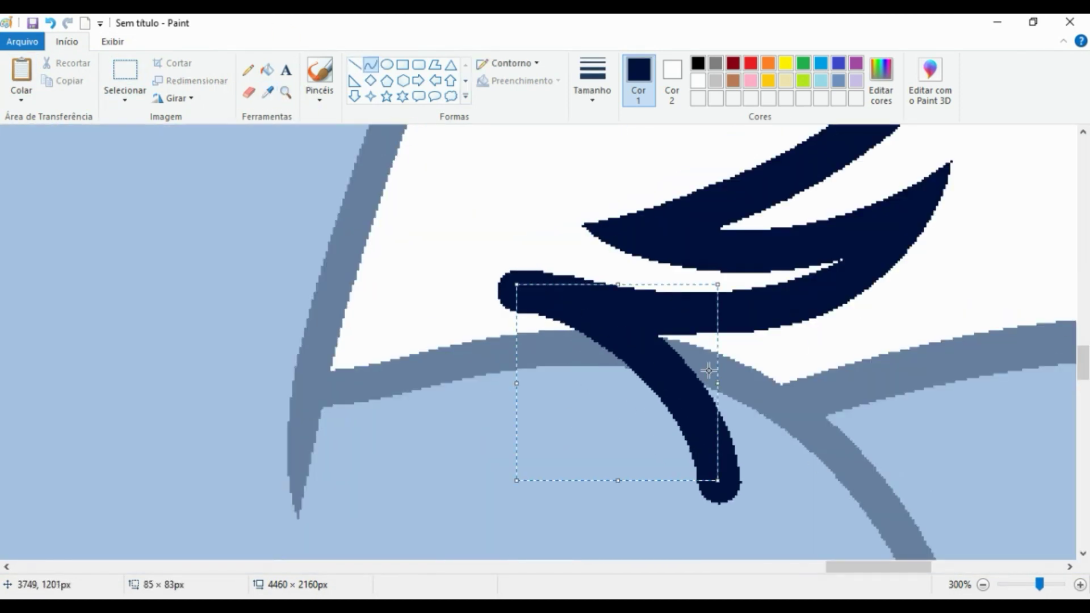
{"action": "left_click_drag", "start_coordinate": [653, 431], "coordinate": [714, 487]}
{"action": "scroll", "coordinate": [669, 441], "scroll_direction": "down", "scroll_amount": 2}
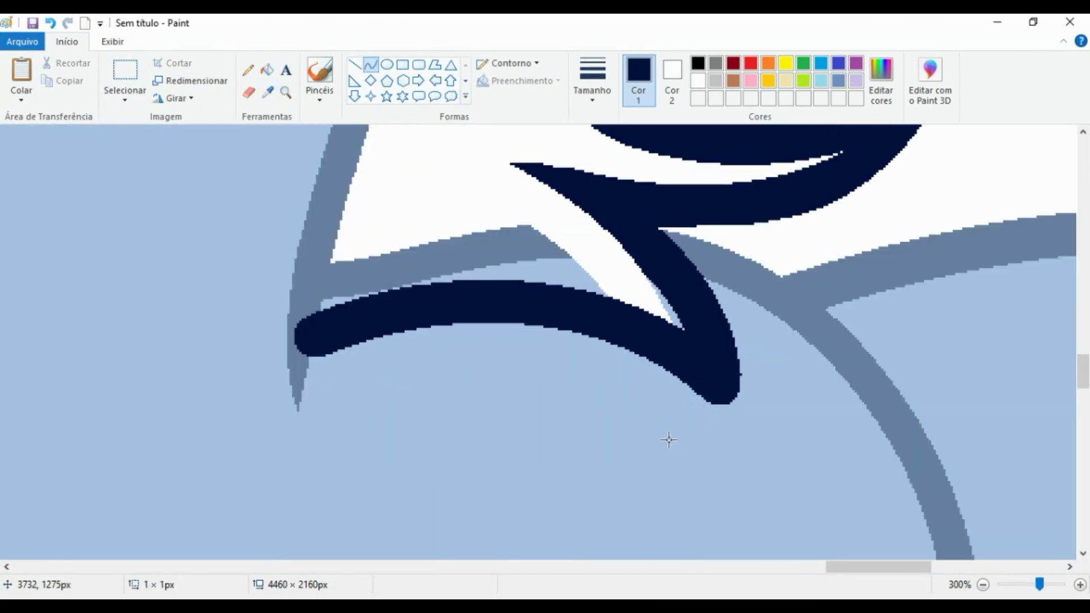
{"action": "left_click_drag", "start_coordinate": [670, 441], "coordinate": [719, 376]}
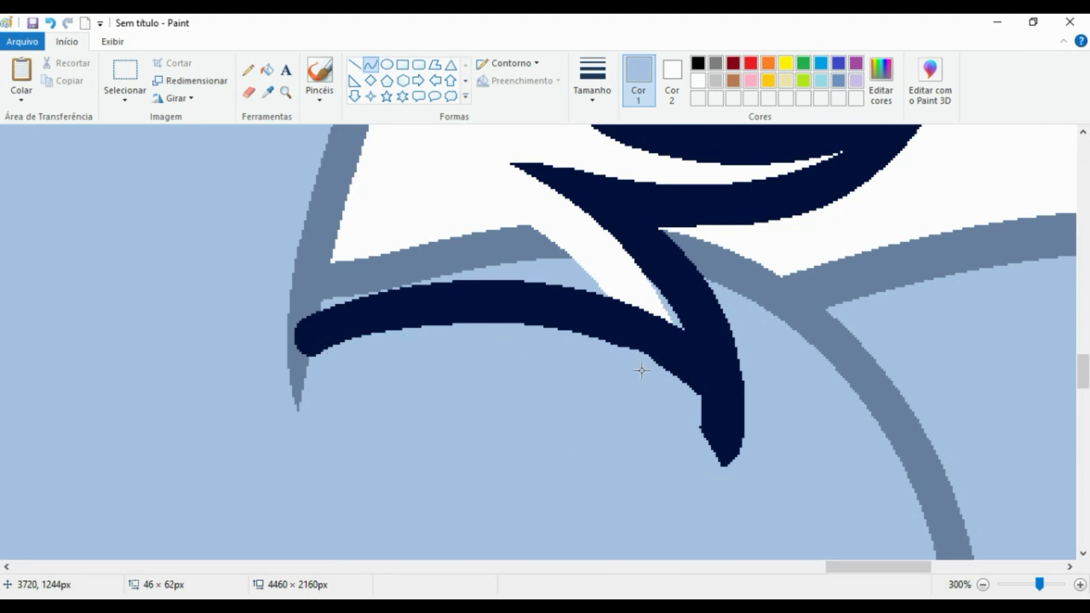
{"action": "key", "text": "ctrl+z"}
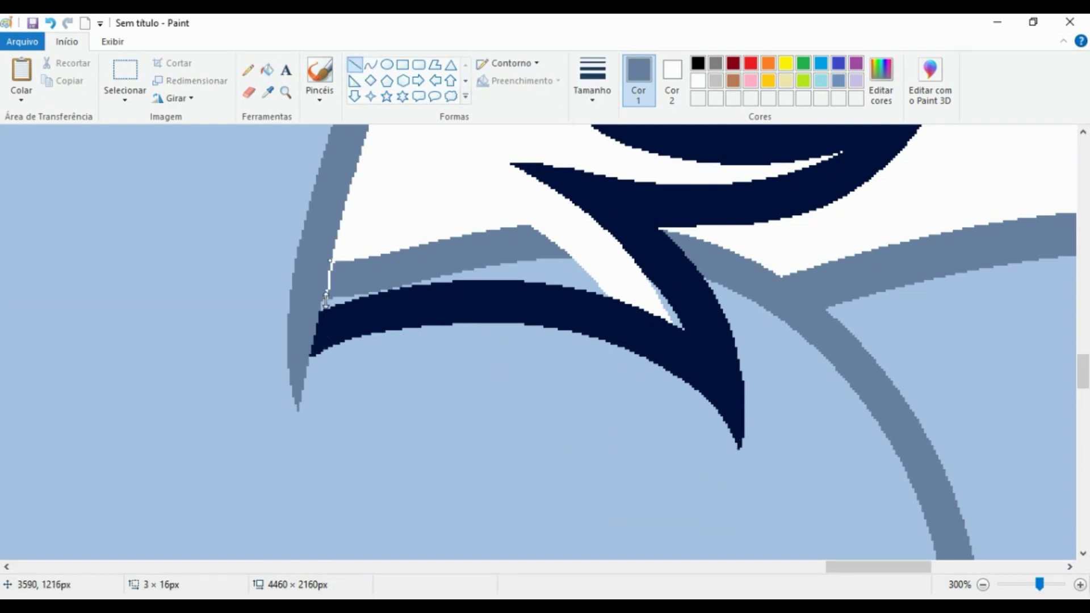
{"action": "right_click", "coordinate": [449, 259]}
{"action": "right_click", "coordinate": [598, 289]}
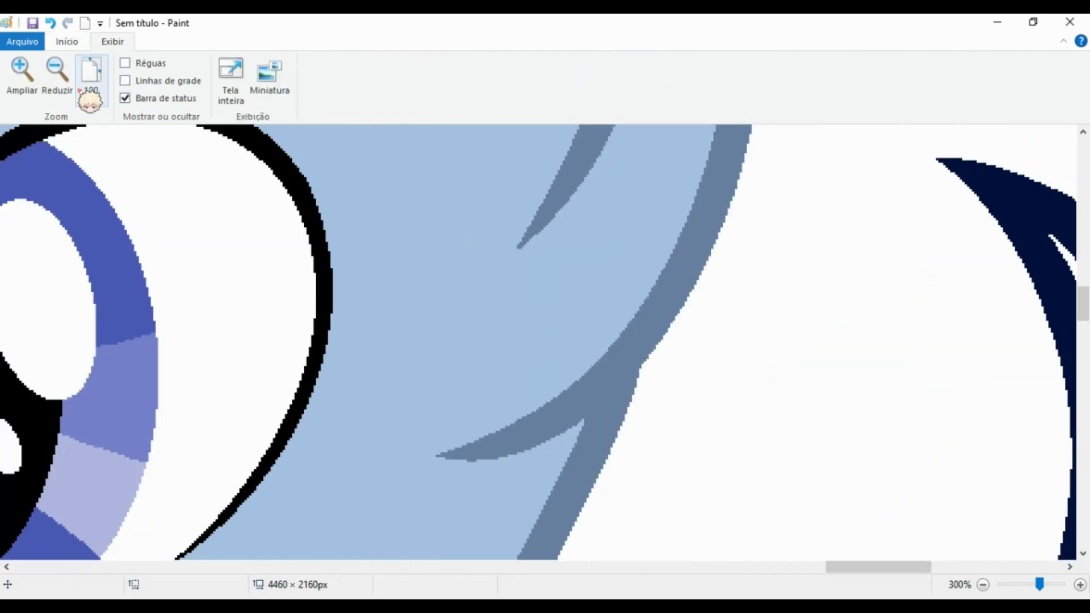
Outline the front edge of the tail's hair tuft with dark navy curves running from the tail toward the hind leg
{"action": "left_click", "coordinate": [90, 85]}
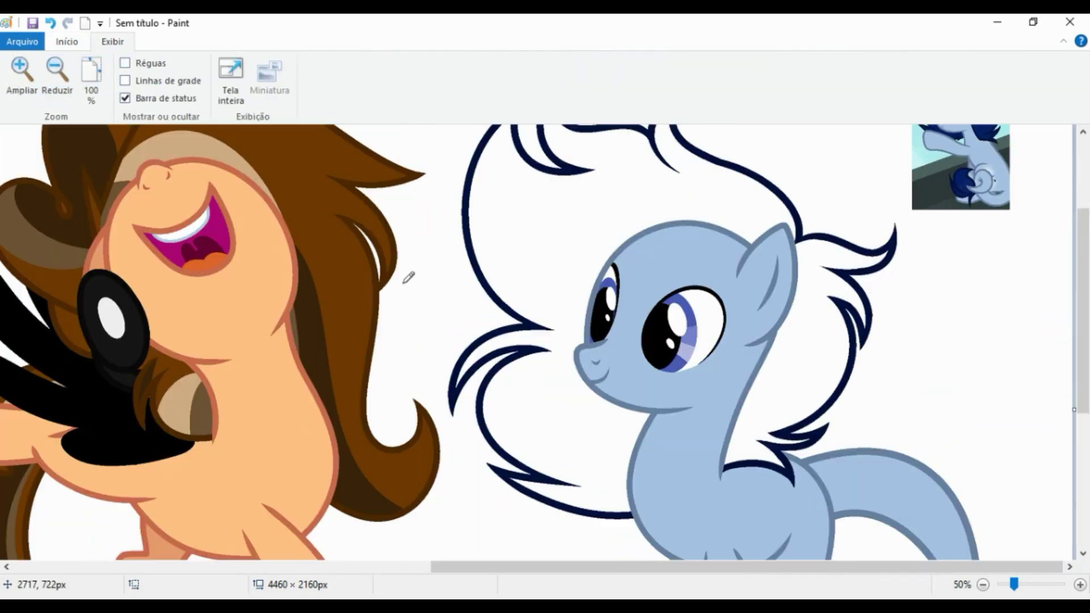
{"action": "scroll", "coordinate": [493, 324], "scroll_direction": "up", "scroll_amount": 3}
{"action": "left_click", "coordinate": [66, 41]}
{"action": "scroll", "coordinate": [540, 340], "scroll_direction": "down", "scroll_amount": 10}
{"action": "scroll", "coordinate": [584, 179], "scroll_direction": "up", "scroll_amount": 1}
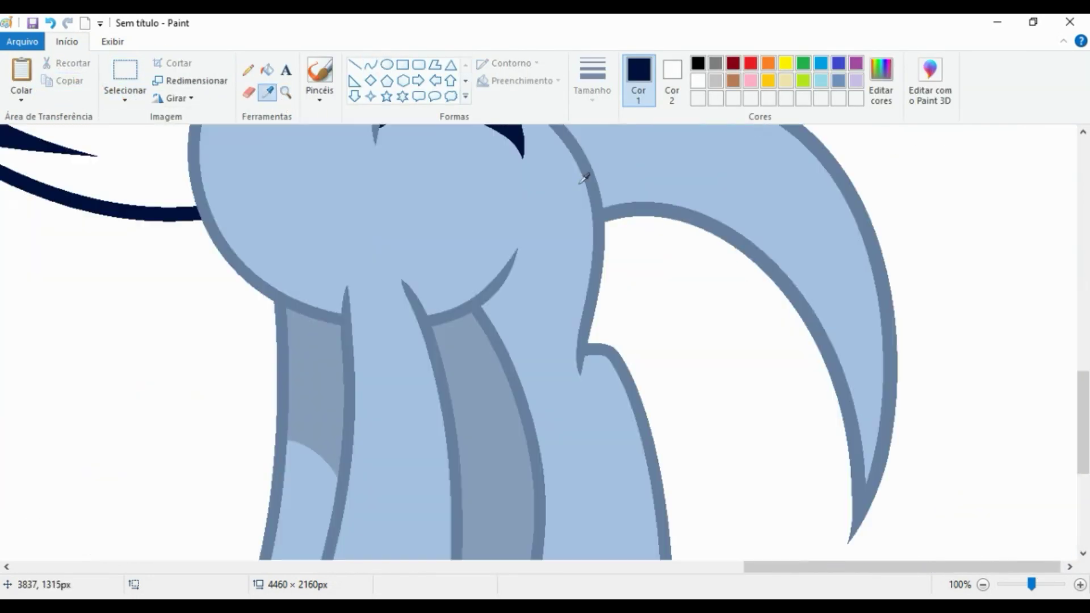
{"action": "scroll", "coordinate": [583, 179], "scroll_direction": "up", "scroll_amount": 3}
{"action": "left_click", "coordinate": [370, 65]}
{"action": "scroll", "coordinate": [565, 279], "scroll_direction": "up", "scroll_amount": 5}
{"action": "scroll", "coordinate": [584, 402], "scroll_direction": "down", "scroll_amount": 8}
{"action": "left_click_drag", "start_coordinate": [851, 312], "coordinate": [720, 482]}
{"action": "mouse_move", "coordinate": [795, 386]}
{"action": "left_mouse_down"}
{"action": "mouse_move", "coordinate": [710, 474]}
{"action": "mouse_move", "coordinate": [708, 450]}
{"action": "mouse_move", "coordinate": [810, 488]}
{"action": "left_mouse_up"}
{"action": "scroll", "coordinate": [807, 431], "scroll_direction": "up", "scroll_amount": 10}
{"action": "scroll", "coordinate": [807, 431], "scroll_direction": "down", "scroll_amount": 14}
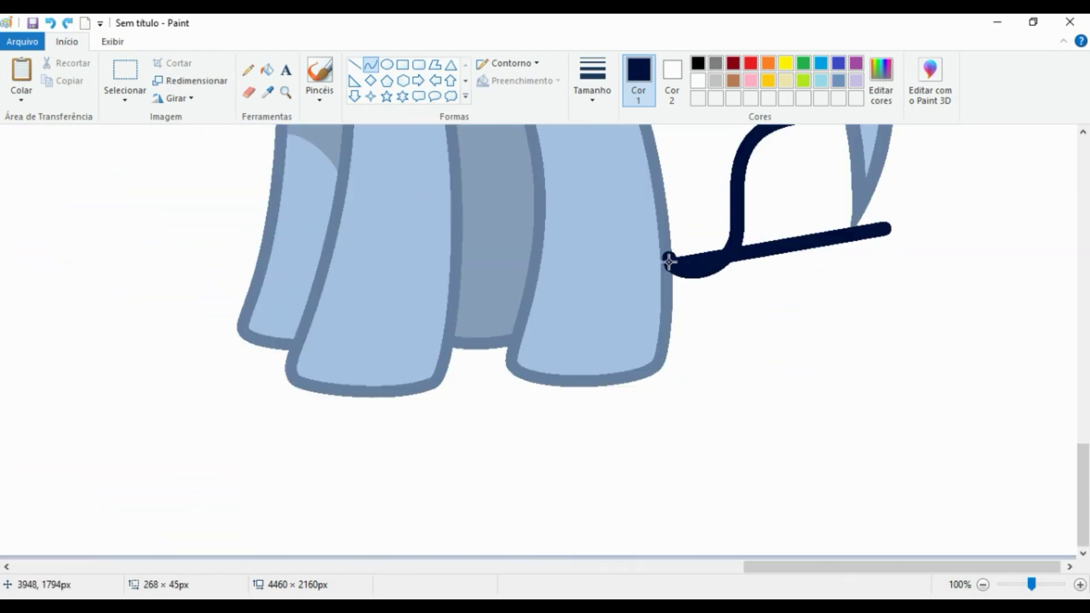
Outline the underside of the tail's hair tuft with dark navy curves forming a pointed lock, and trim the overlapping line ends
{"action": "left_click_drag", "start_coordinate": [669, 261], "coordinate": [920, 314]}
{"action": "left_click_drag", "start_coordinate": [775, 377], "coordinate": [848, 346]}
{"action": "left_click_drag", "start_coordinate": [775, 377], "coordinate": [905, 204]}
{"action": "left_click_drag", "start_coordinate": [840, 290], "coordinate": [846, 369]}
{"action": "scroll", "coordinate": [794, 340], "scroll_direction": "up", "scroll_amount": 2}
{"action": "left_click_drag", "start_coordinate": [737, 309], "coordinate": [693, 381]}
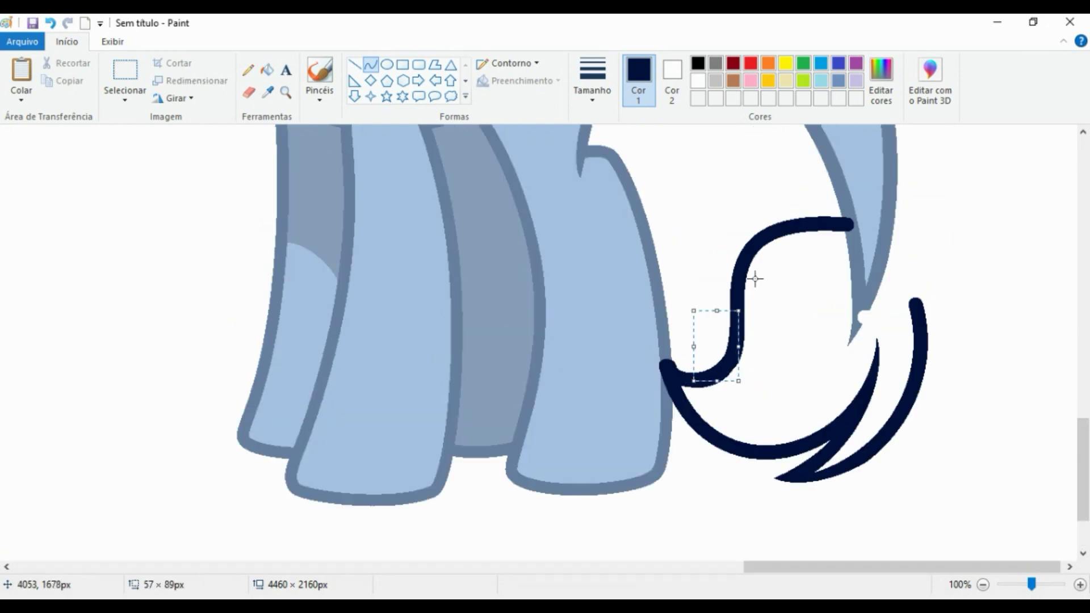
{"action": "key", "text": "ctrl+z"}
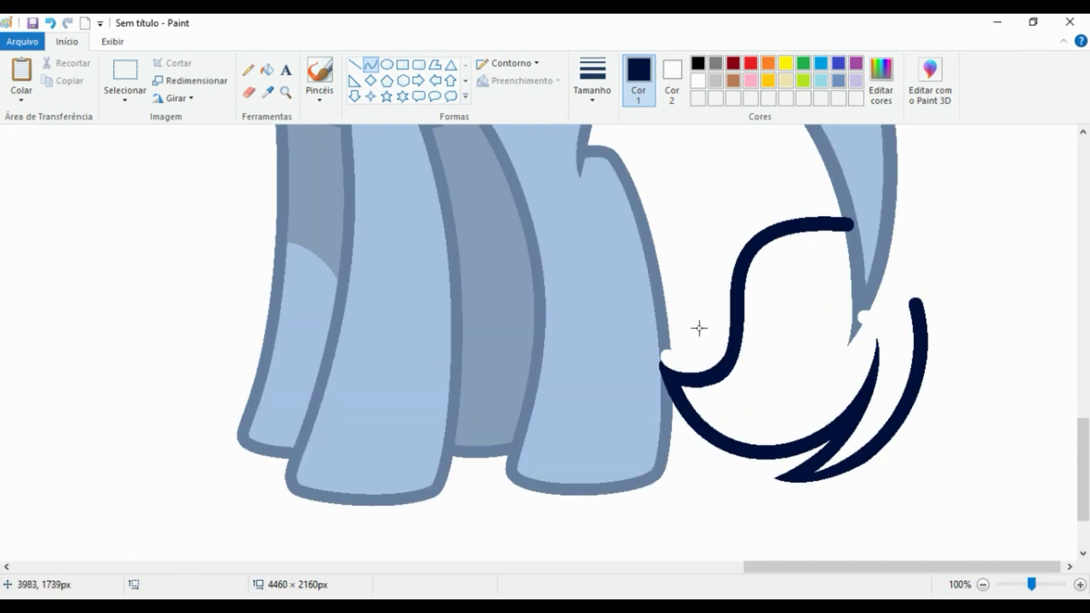
Outline the tuft's rear edge with dark navy curves forming another pointed lock, and fill the tuft with the mane's navy blue
{"action": "scroll", "coordinate": [978, 329], "scroll_direction": "up", "scroll_amount": 10}
{"action": "scroll", "coordinate": [953, 253], "scroll_direction": "down", "scroll_amount": 10}
{"action": "left_click_drag", "start_coordinate": [888, 214], "coordinate": [1027, 369]}
{"action": "left_click_drag", "start_coordinate": [965, 295], "coordinate": [931, 352]}
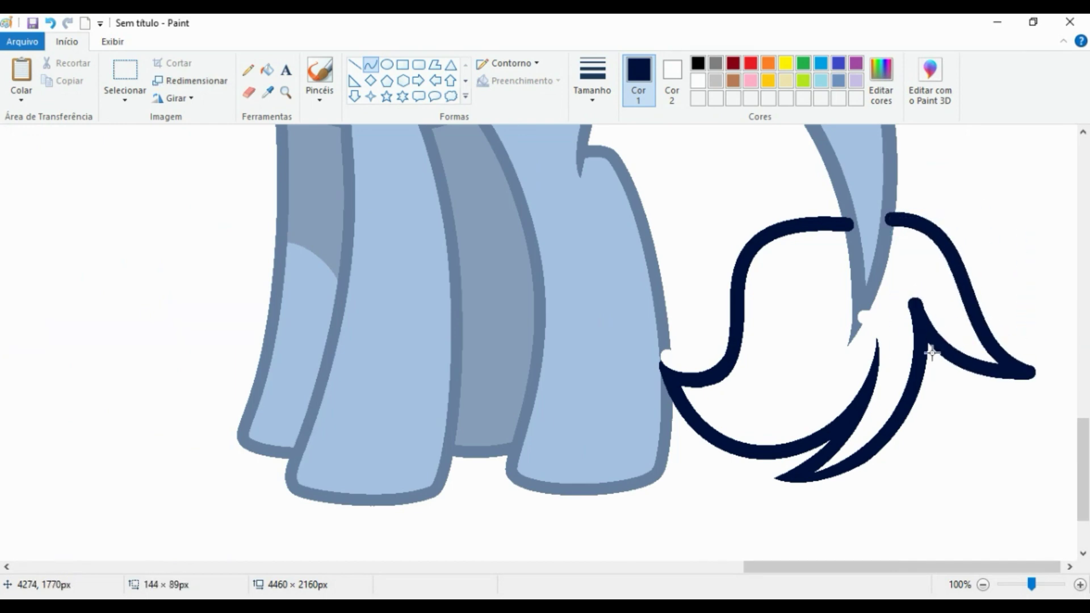
{"action": "left_click_drag", "start_coordinate": [916, 314], "coordinate": [920, 323]}
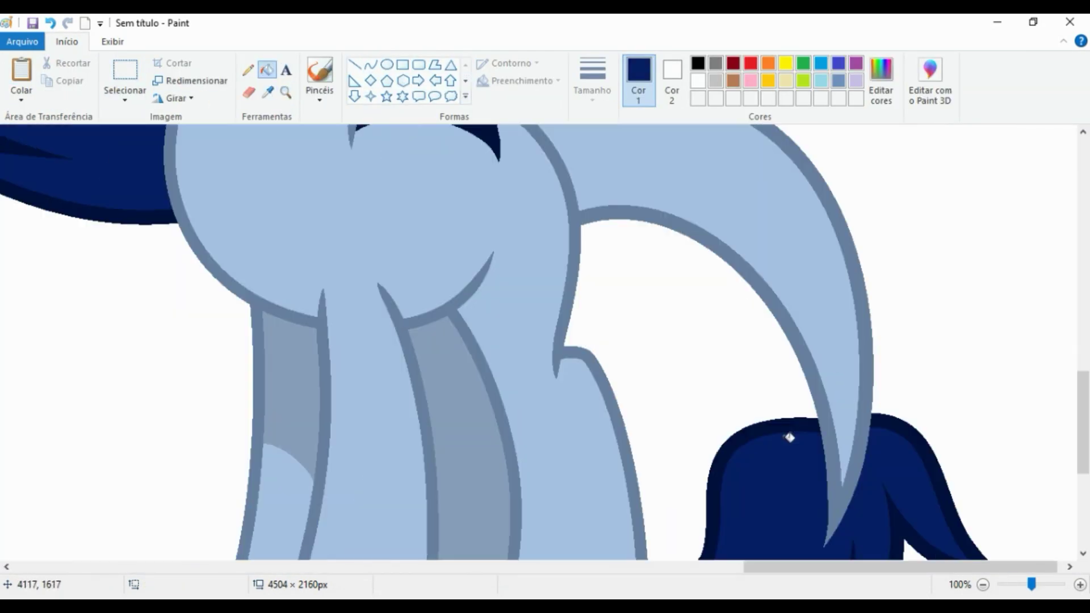
{"action": "scroll", "coordinate": [789, 437], "scroll_direction": "down", "scroll_amount": 5}
{"action": "scroll", "coordinate": [920, 312], "scroll_direction": "up", "scroll_amount": 3}
{"action": "left_click", "coordinate": [919, 312]}
{"action": "scroll", "coordinate": [689, 377], "scroll_direction": "up", "scroll_amount": 10}
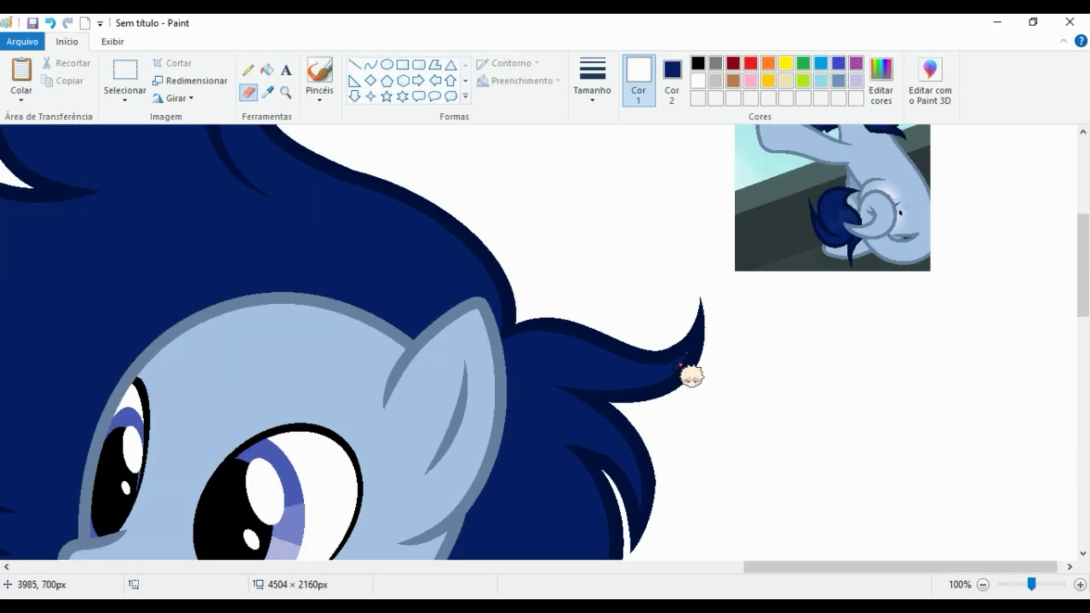
Draw the fringe's upper and lower edges across the pony's forehead with dark navy curves that meet in front of the face
{"action": "scroll", "coordinate": [689, 377], "scroll_direction": "left", "scroll_amount": 10}
{"action": "scroll", "coordinate": [420, 315], "scroll_direction": "down", "scroll_amount": 8}
{"action": "left_click", "coordinate": [113, 42]}
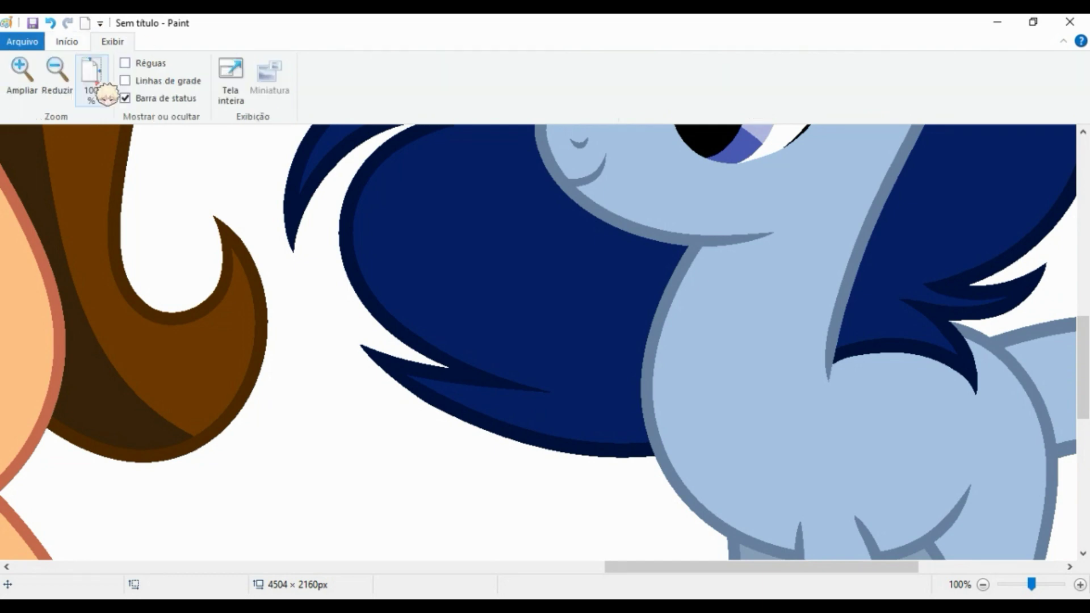
{"action": "left_click", "coordinate": [53, 72]}
{"action": "left_click", "coordinate": [267, 73]}
{"action": "left_click", "coordinate": [67, 41]}
{"action": "scroll", "coordinate": [590, 250], "scroll_direction": "up", "scroll_amount": 1}
{"action": "left_click", "coordinate": [370, 64]}
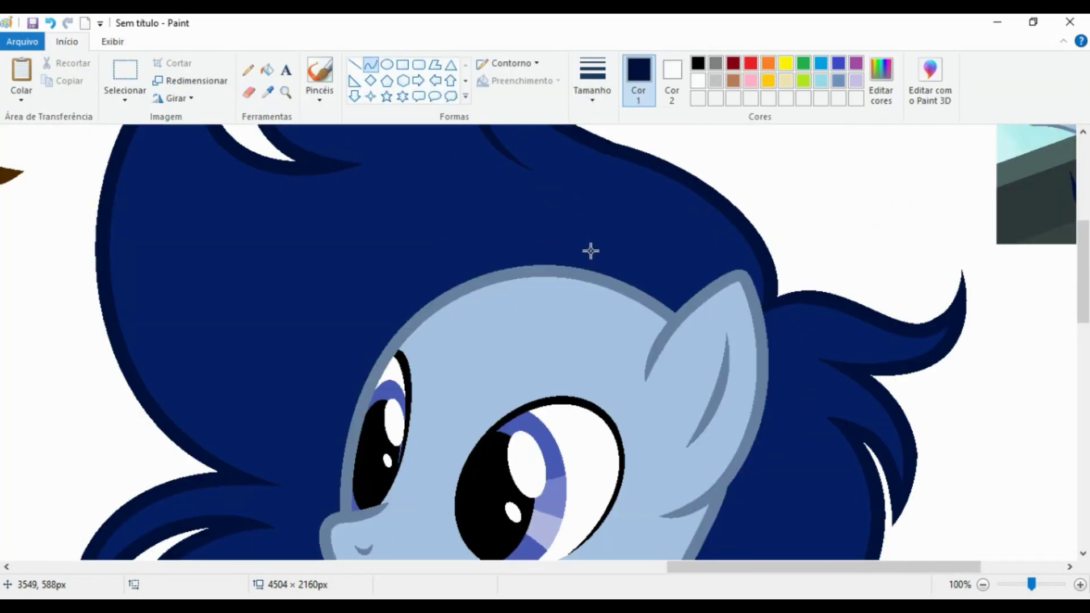
{"action": "left_click_drag", "start_coordinate": [713, 287], "coordinate": [254, 411]}
{"action": "left_click_drag", "start_coordinate": [482, 349], "coordinate": [483, 170]}
{"action": "left_click_drag", "start_coordinate": [336, 467], "coordinate": [618, 457]}
Clean up the fringe's line ends at the ear by covering them in light blue and redrawing the ear outline in slate blue
{"action": "left_click", "coordinate": [285, 93]}
{"action": "left_click", "coordinate": [625, 311]}
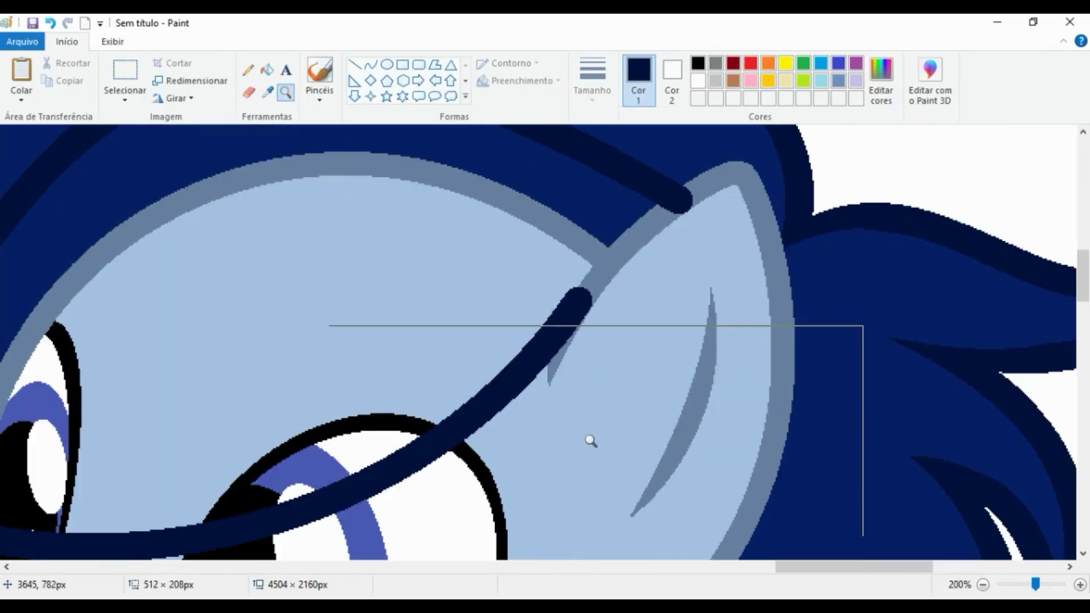
{"action": "left_click", "coordinate": [591, 441]}
{"action": "left_click", "coordinate": [267, 92]}
{"action": "left_click", "coordinate": [426, 352]}
{"action": "left_click", "coordinate": [370, 65]}
{"action": "left_click_drag", "start_coordinate": [588, 190], "coordinate": [570, 258]}
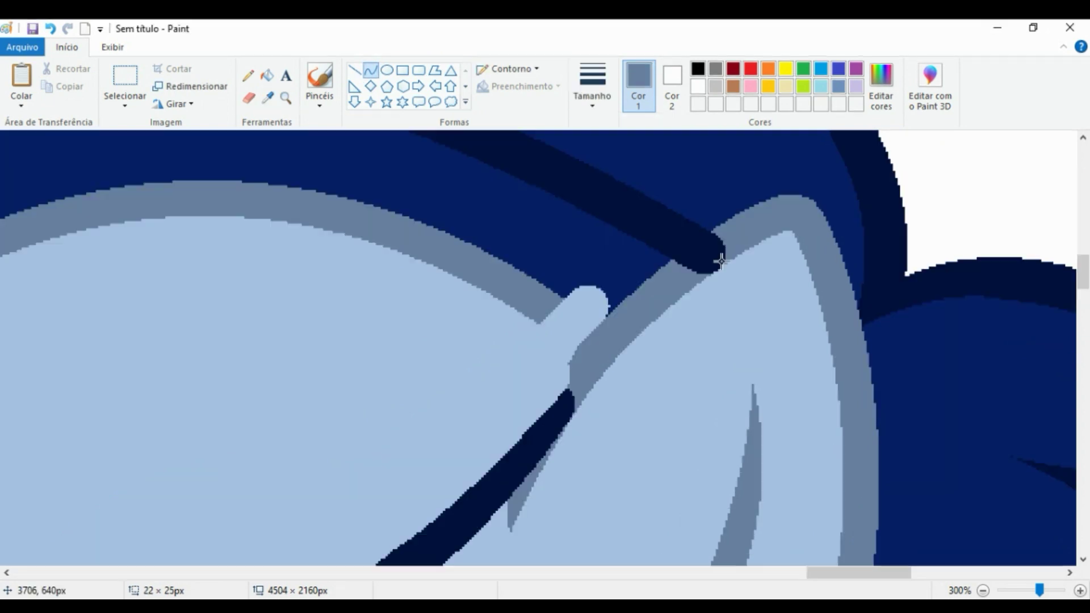
{"action": "left_click_drag", "start_coordinate": [659, 236], "coordinate": [755, 202]}
Fill the face and eye areas enclosed by the fringe with white
{"action": "left_click", "coordinate": [267, 70]}
{"action": "left_click", "coordinate": [542, 406]}
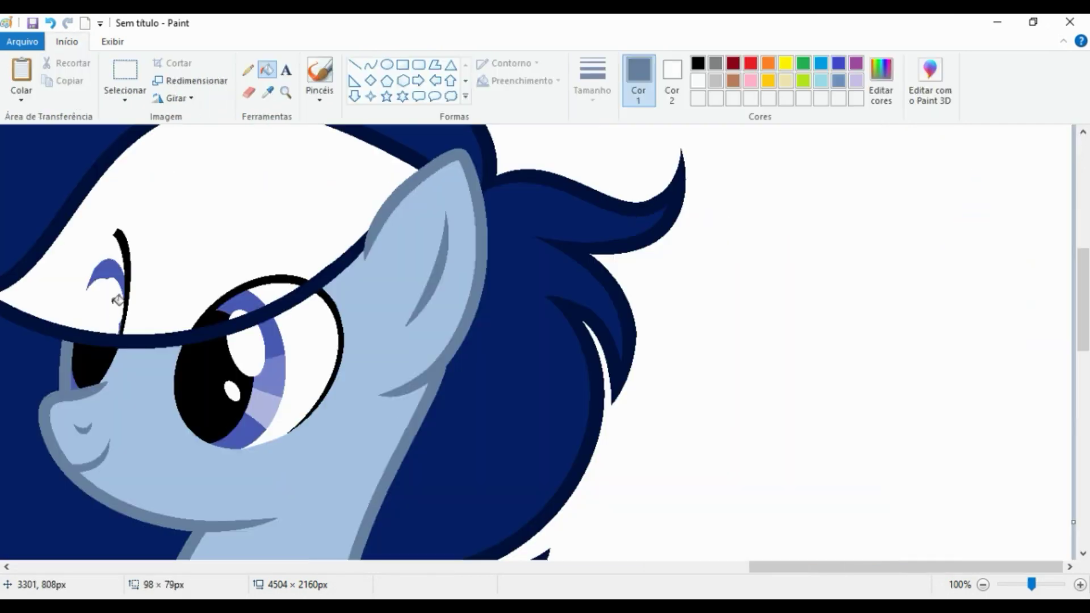
{"action": "key", "text": "ctrl+z"}
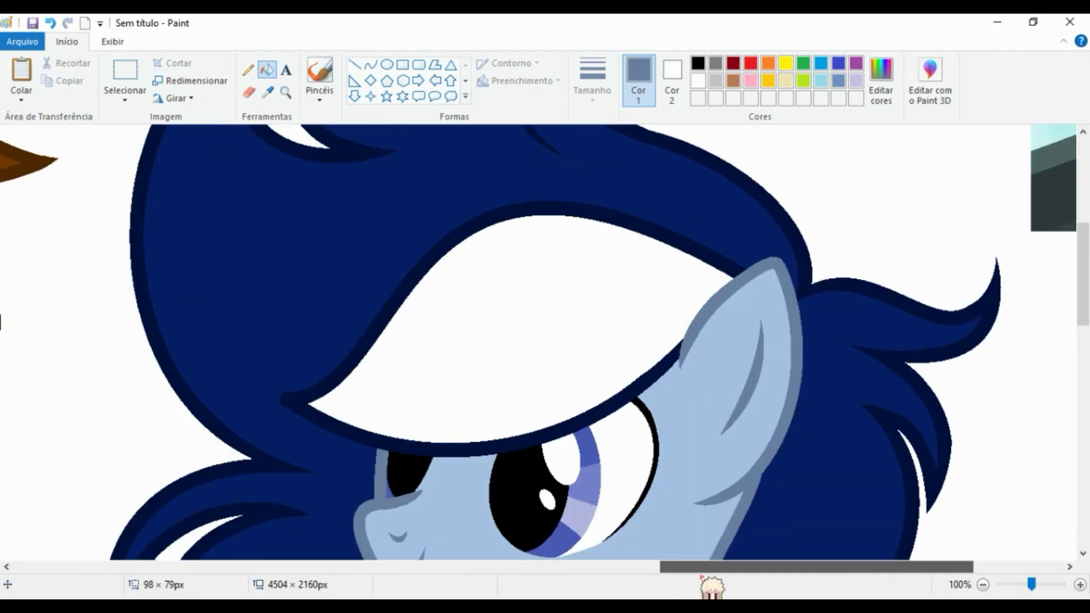
Redraw the fringe's upper edge over the old line as a smoother, rounder curve in red
{"action": "left_click", "coordinate": [267, 92]}
{"action": "left_click", "coordinate": [232, 395]}
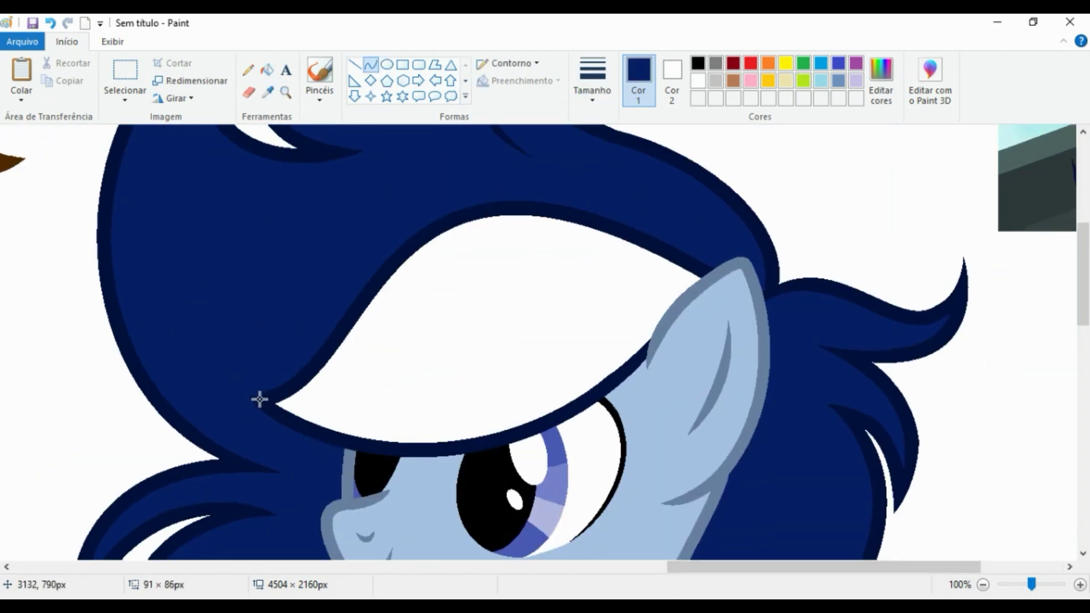
{"action": "left_click_drag", "start_coordinate": [691, 266], "coordinate": [312, 369]}
{"action": "left_click_drag", "start_coordinate": [499, 295], "coordinate": [545, 206]}
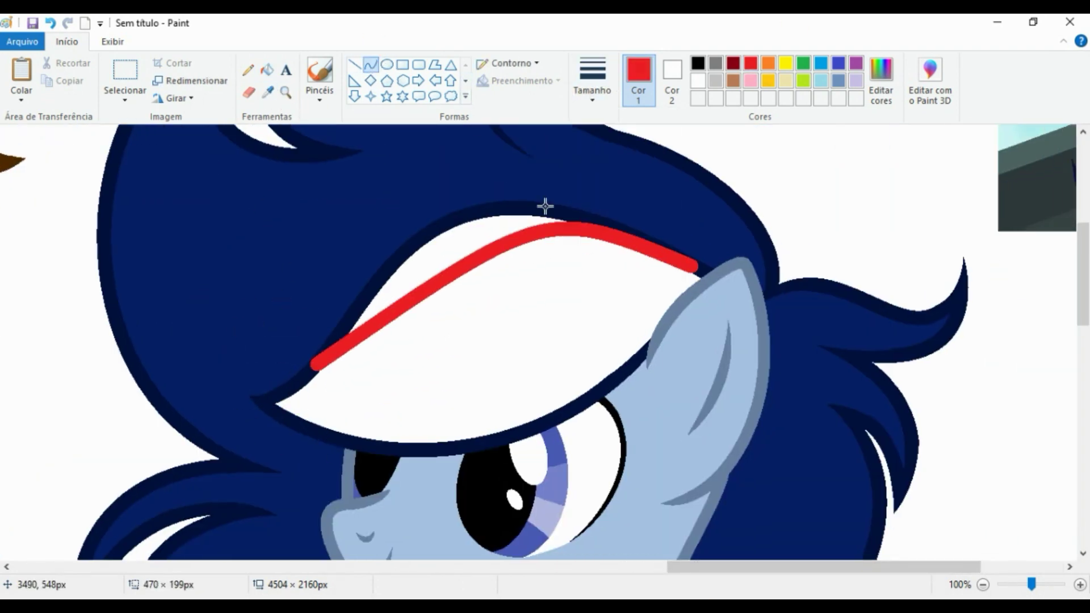
{"action": "left_click_drag", "start_coordinate": [642, 249], "coordinate": [657, 236]}
Recolour the fringe's new upper edge dark navy and fill the fringe with the mane's navy blue
{"action": "left_click", "coordinate": [267, 92]}
{"action": "right_click", "coordinate": [316, 183]}
{"action": "left_click", "coordinate": [248, 92]}
{"action": "scroll", "coordinate": [337, 352], "scroll_direction": "up", "scroll_amount": 3}
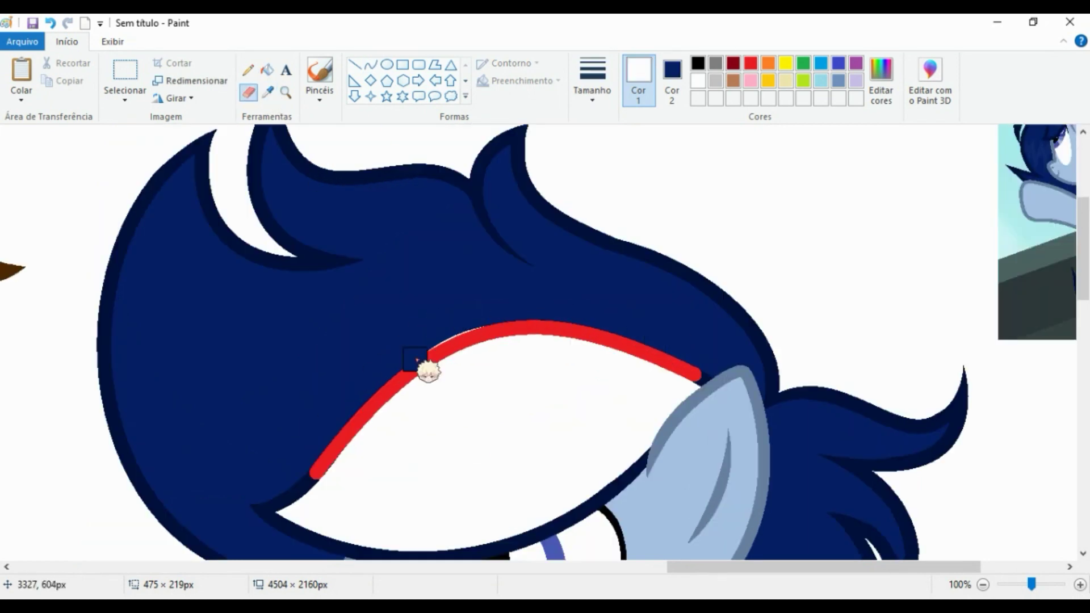
{"action": "left_click", "coordinate": [287, 336]}
{"action": "key", "text": "ctrl+z"}
{"action": "left_click", "coordinate": [50, 23]}
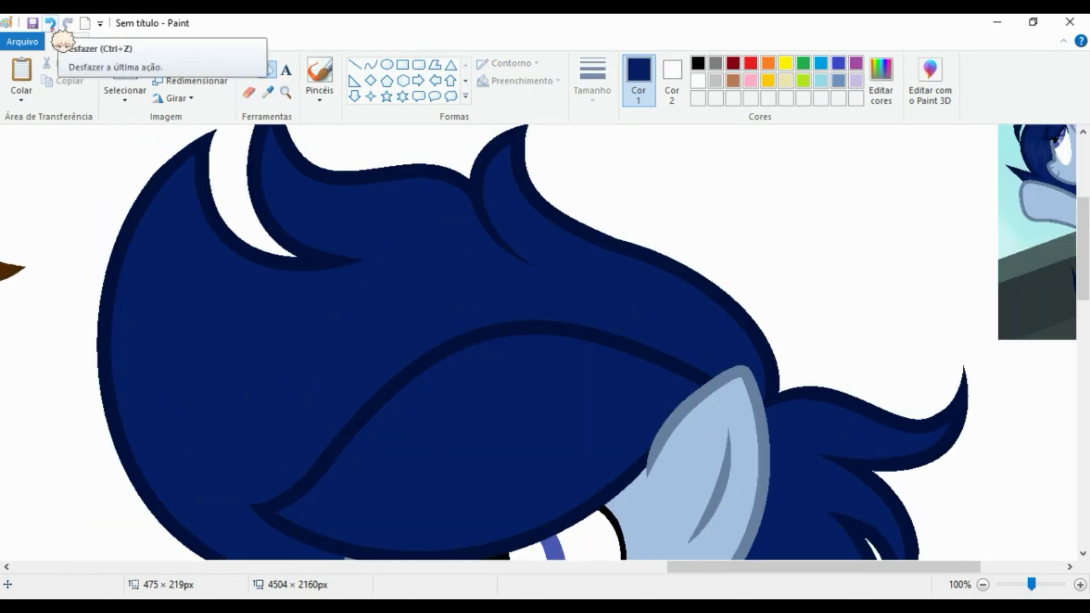
Draw a curled lock around the lower end of the ear with dark navy curves and fill it with navy blue
{"action": "scroll", "coordinate": [545, 340], "scroll_direction": "down", "scroll_amount": 2}
{"action": "left_click", "coordinate": [370, 63]}
{"action": "scroll", "coordinate": [576, 260], "scroll_direction": "up", "scroll_amount": 2}
{"action": "left_click_drag", "start_coordinate": [576, 260], "coordinate": [316, 259]}
{"action": "mouse_move", "coordinate": [443, 258]}
{"action": "left_mouse_down"}
{"action": "mouse_move", "coordinate": [438, 354]}
{"action": "mouse_move", "coordinate": [567, 262]}
{"action": "mouse_move", "coordinate": [389, 194]}
{"action": "left_mouse_up"}
{"action": "left_click_drag", "start_coordinate": [535, 433], "coordinate": [328, 297]}
{"action": "left_click_drag", "start_coordinate": [329, 297], "coordinate": [316, 555]}
{"action": "scroll", "coordinate": [307, 454], "scroll_direction": "down", "scroll_amount": 3}
{"action": "left_click", "coordinate": [267, 69]}
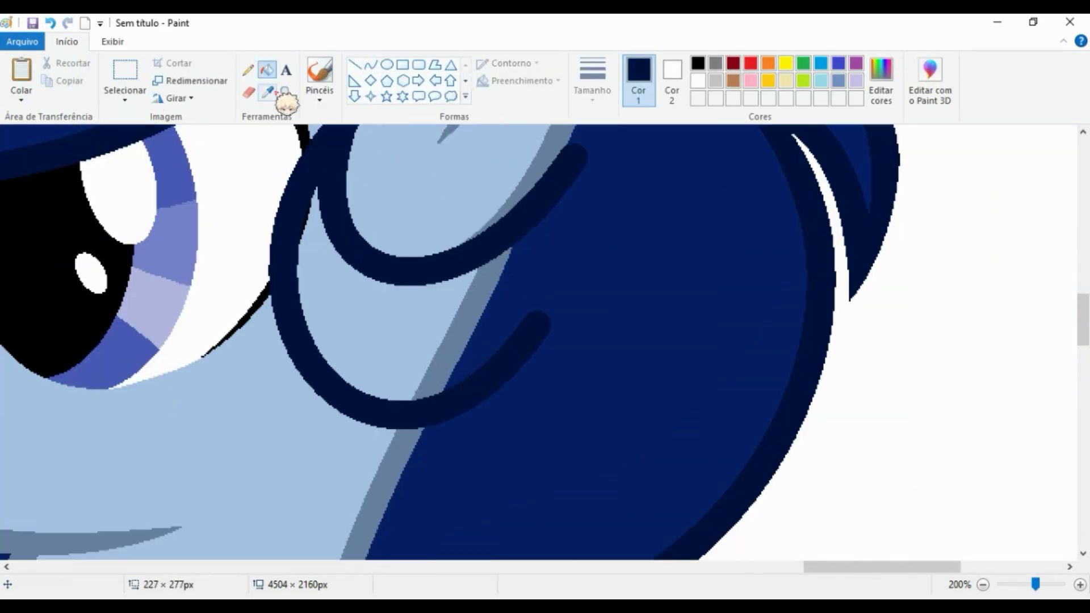
{"action": "left_click", "coordinate": [369, 340]}
Cover the curled lock's upper line ends with the body's light blue and taper its lower tip with navy blue
{"action": "scroll", "coordinate": [341, 243], "scroll_direction": "up", "scroll_amount": 2}
{"action": "left_click", "coordinate": [267, 92]}
{"action": "left_click", "coordinate": [316, 182]}
{"action": "left_click", "coordinate": [371, 64]}
{"action": "left_click_drag", "start_coordinate": [309, 220], "coordinate": [390, 177]}
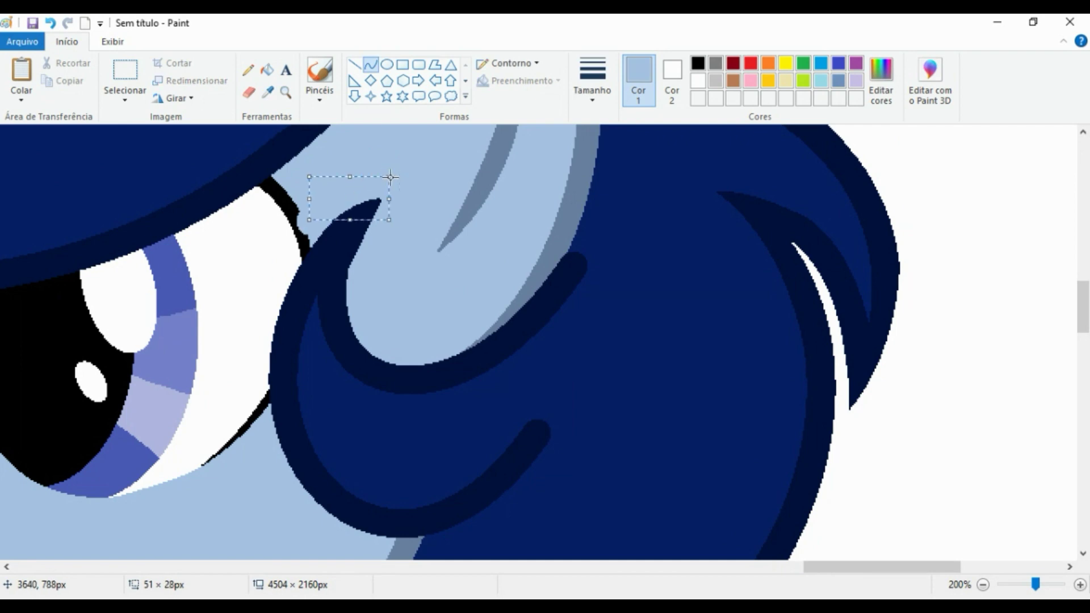
{"action": "left_click_drag", "start_coordinate": [393, 341], "coordinate": [360, 244]}
{"action": "left_click", "coordinate": [267, 92]}
{"action": "left_click", "coordinate": [499, 445]}
{"action": "mouse_move", "coordinate": [387, 392]}
{"action": "left_mouse_down"}
{"action": "mouse_move", "coordinate": [557, 324]}
{"action": "mouse_move", "coordinate": [513, 380]}
{"action": "mouse_move", "coordinate": [551, 313]}
{"action": "mouse_move", "coordinate": [535, 377]}
{"action": "left_mouse_up"}
{"action": "scroll", "coordinate": [513, 380], "scroll_direction": "down", "scroll_amount": 2}
{"action": "scroll", "coordinate": [535, 377], "scroll_direction": "down", "scroll_amount": 2, "text": "ctrl"}
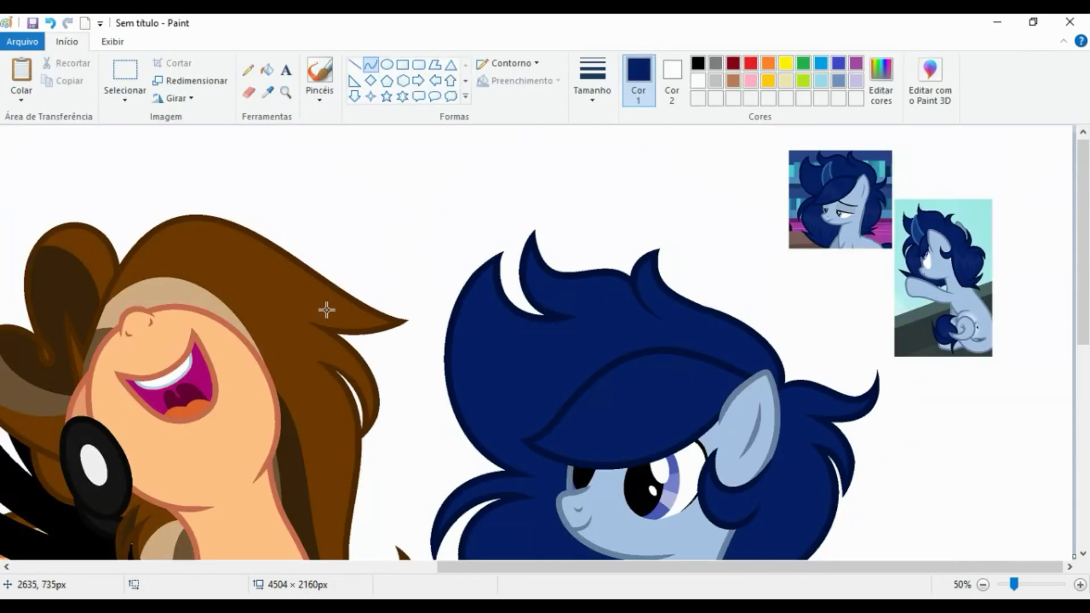
Pick the lighter navy for the hair highlights from the reference picture and choose a filled polygon shape for the fringe
{"action": "left_click", "coordinate": [267, 92]}
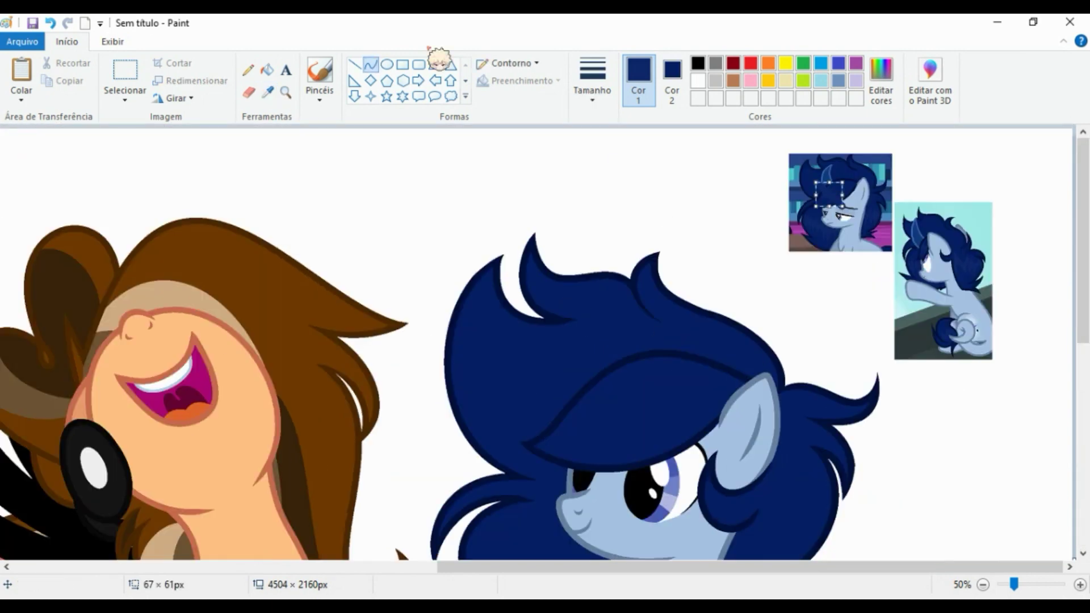
{"action": "left_click", "coordinate": [286, 92]}
{"action": "scroll", "coordinate": [280, 102], "scroll_direction": "up", "scroll_amount": 1, "text": "ctrl"}
{"action": "left_click", "coordinate": [475, 396]}
{"action": "left_click", "coordinate": [435, 64]}
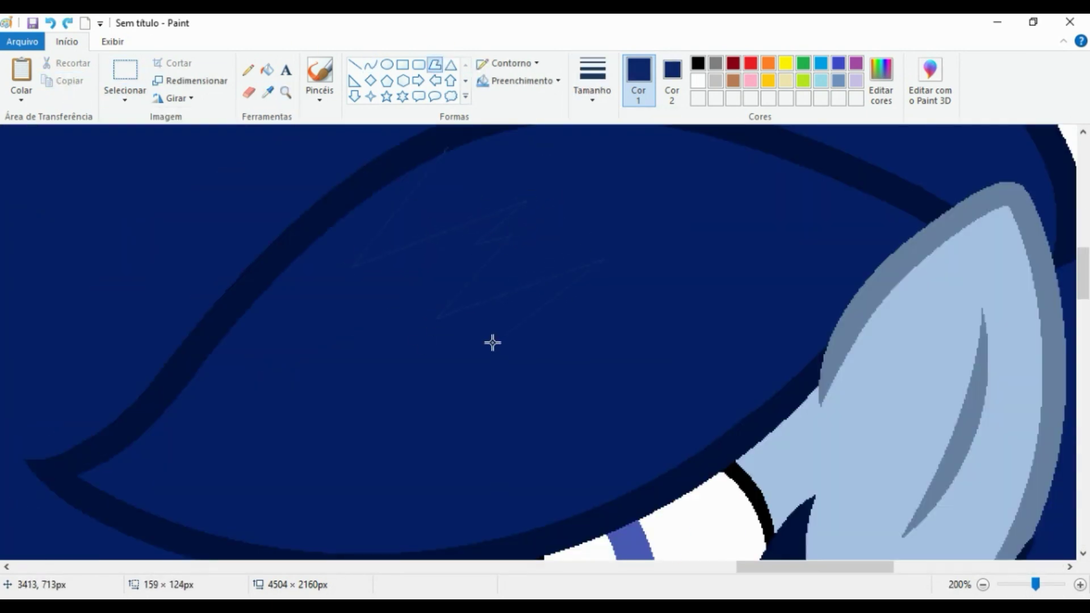
{"action": "left_click", "coordinate": [535, 80]}
Draw the zigzag edge of the fringe's lighter navy highlight on the ear side, running down to the fringe's lower outline
{"action": "left_click", "coordinate": [514, 159]}
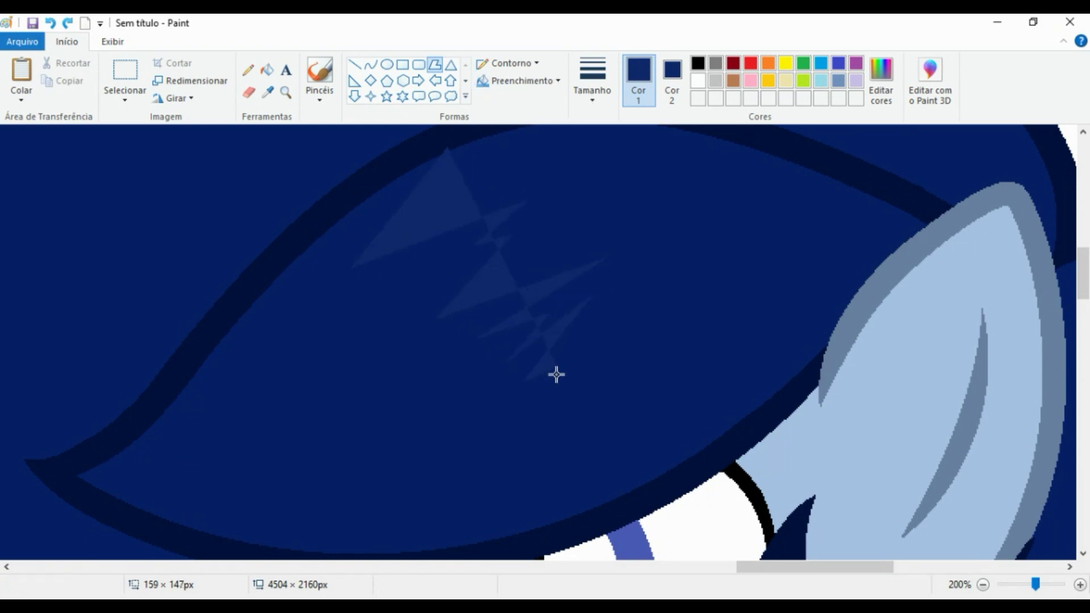
{"action": "left_click", "coordinate": [698, 329]}
{"action": "left_click", "coordinate": [539, 388]}
{"action": "left_click", "coordinate": [661, 412]}
{"action": "left_click", "coordinate": [591, 471]}
{"action": "left_click", "coordinate": [635, 501]}
{"action": "left_click", "coordinate": [514, 528]}
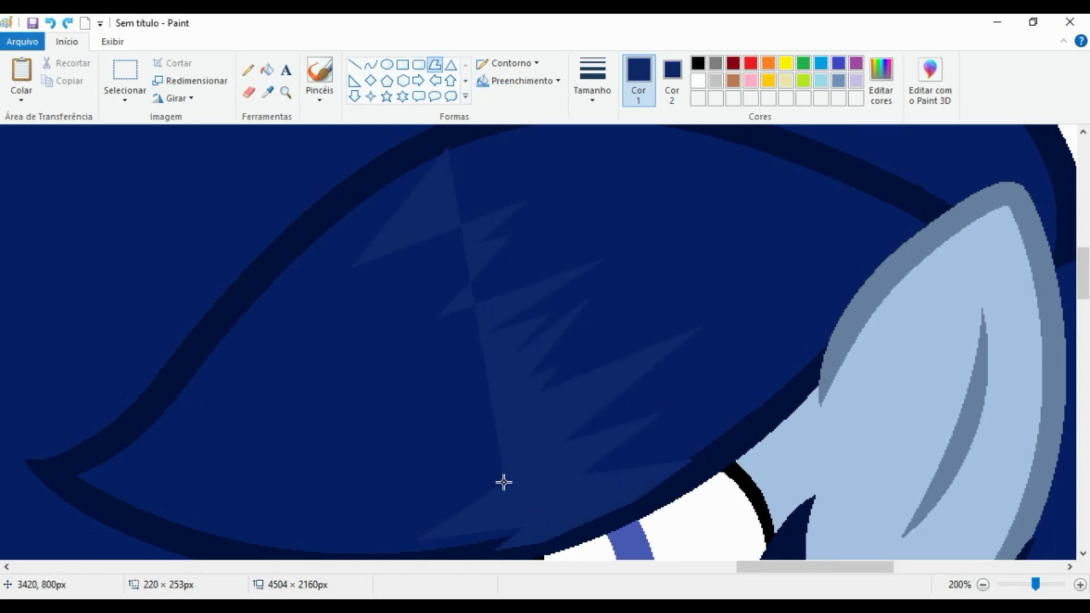
Finish the fringe highlight with a zigzag edge on the muzzle side leading back up to its starting point
{"action": "left_click", "coordinate": [431, 433]}
{"action": "left_click", "coordinate": [397, 399]}
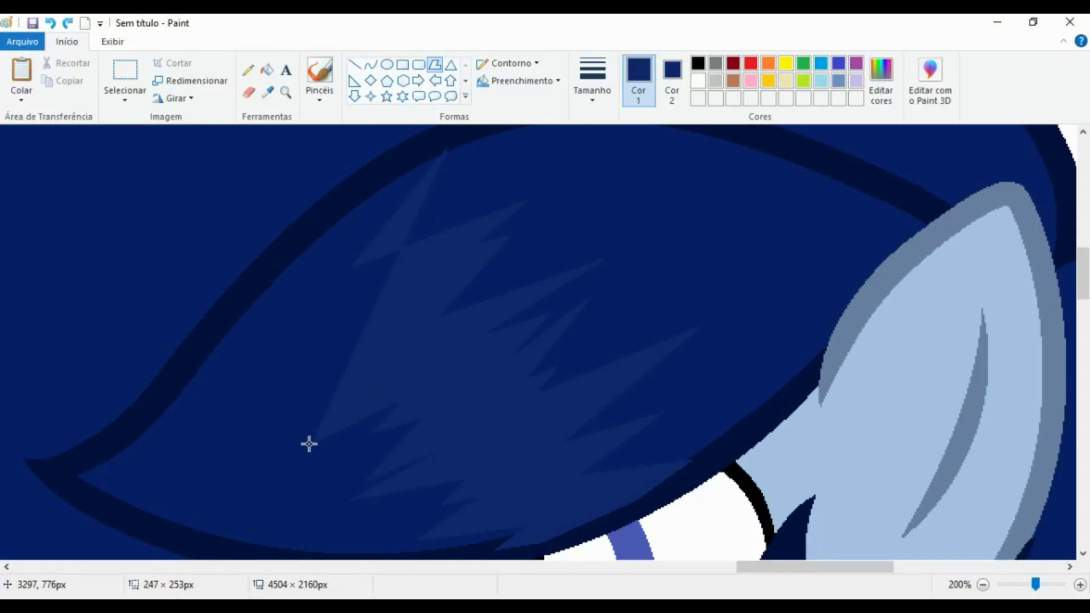
{"action": "left_click", "coordinate": [299, 441]}
{"action": "left_click", "coordinate": [362, 377]}
{"action": "left_click", "coordinate": [295, 396]}
{"action": "left_click", "coordinate": [353, 349]}
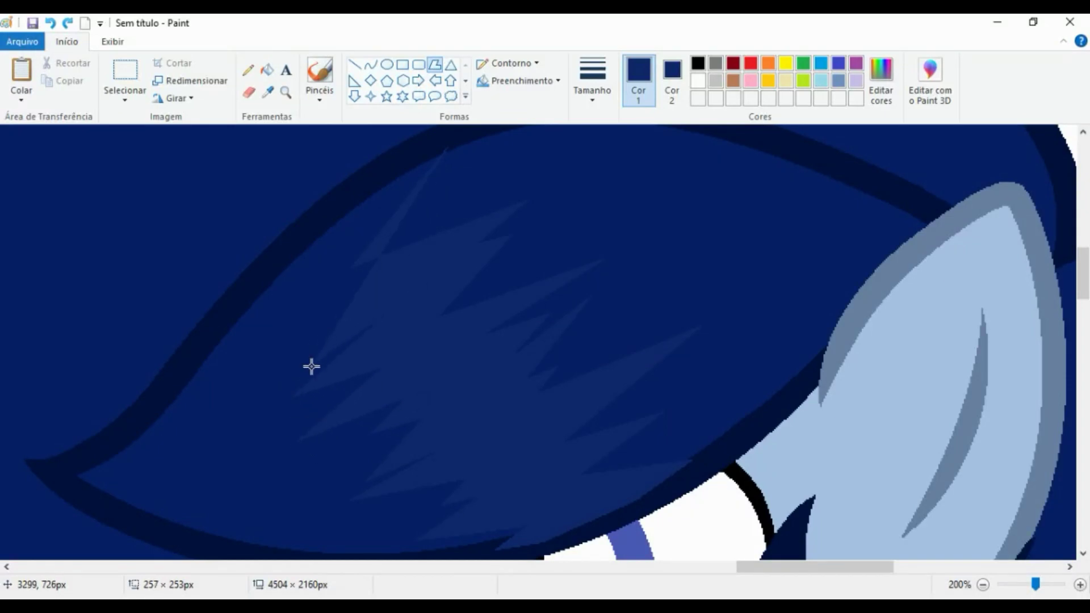
{"action": "left_click", "coordinate": [292, 328]}
{"action": "left_click", "coordinate": [255, 290]}
Draw the zigzag upper edge of a lighter navy highlight across the mane section below the muzzle, up to the neck
{"action": "scroll", "coordinate": [791, 260], "scroll_direction": "down", "scroll_amount": 1}
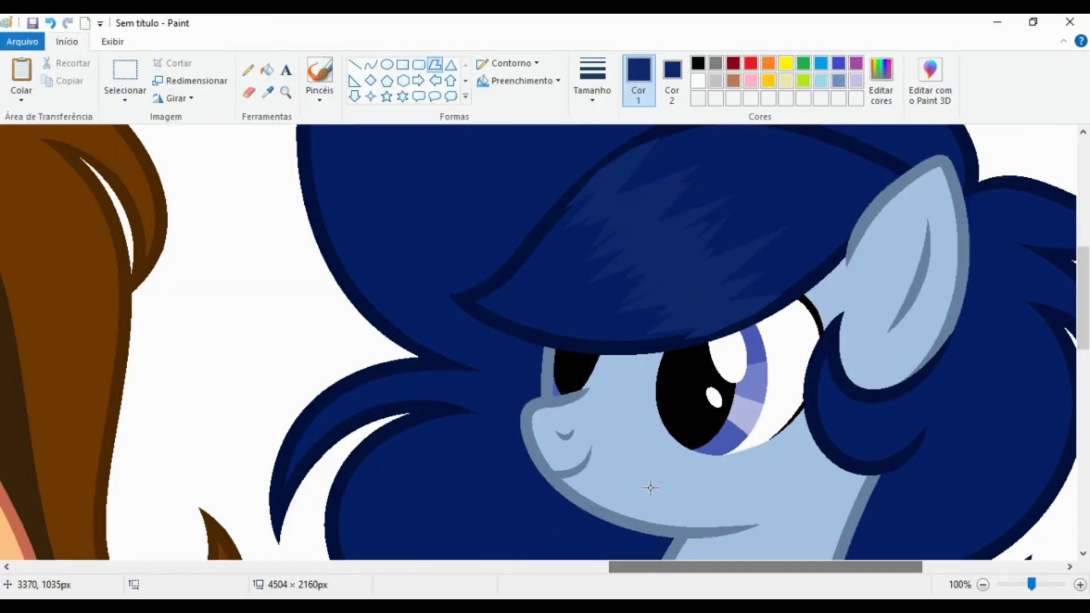
{"action": "scroll", "coordinate": [649, 486], "scroll_direction": "down", "scroll_amount": 3}
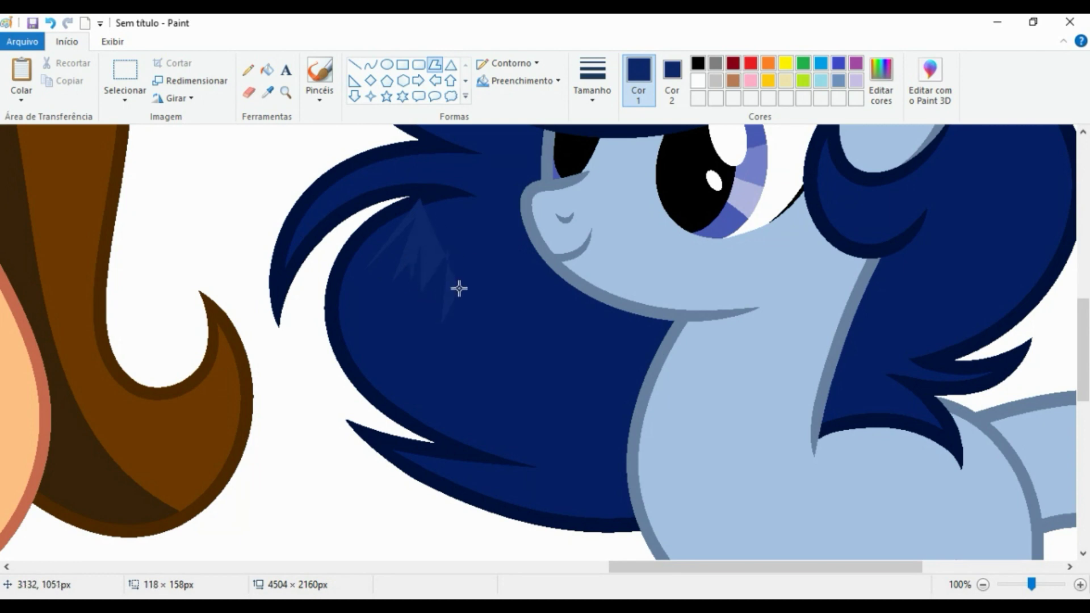
{"action": "left_click", "coordinate": [511, 324]}
{"action": "left_click", "coordinate": [527, 262]}
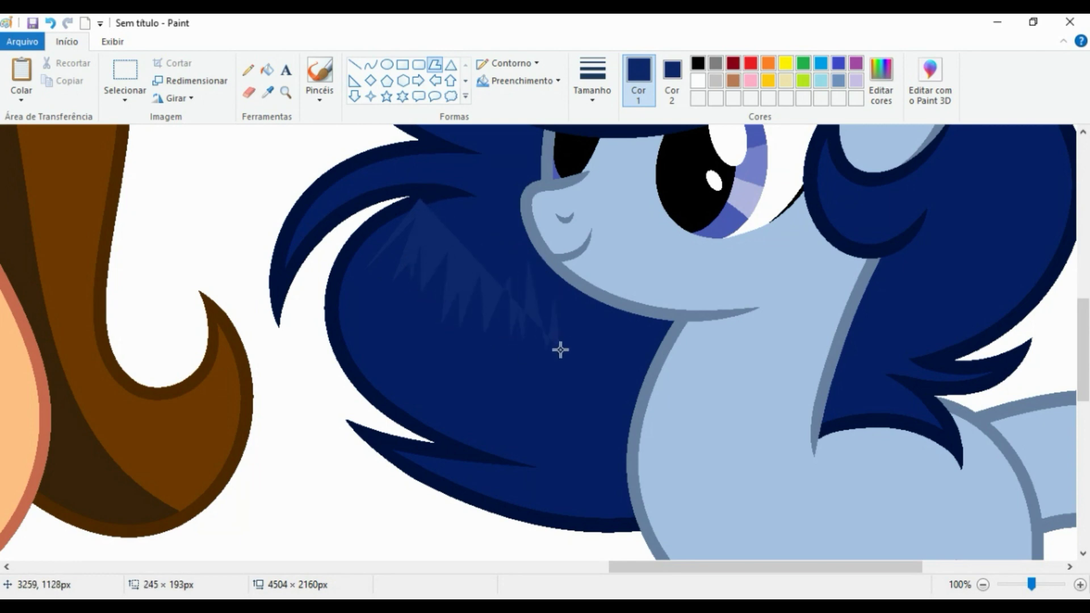
{"action": "left_click", "coordinate": [560, 349]}
{"action": "left_click", "coordinate": [574, 299]}
{"action": "left_click", "coordinate": [590, 337]}
{"action": "left_click", "coordinate": [606, 310]}
{"action": "left_click", "coordinate": [680, 328]}
Complete the front mane highlight with a zigzag lower edge running from the neck back to the mane's outer side
{"action": "left_click", "coordinate": [663, 454]}
{"action": "left_click", "coordinate": [619, 420]}
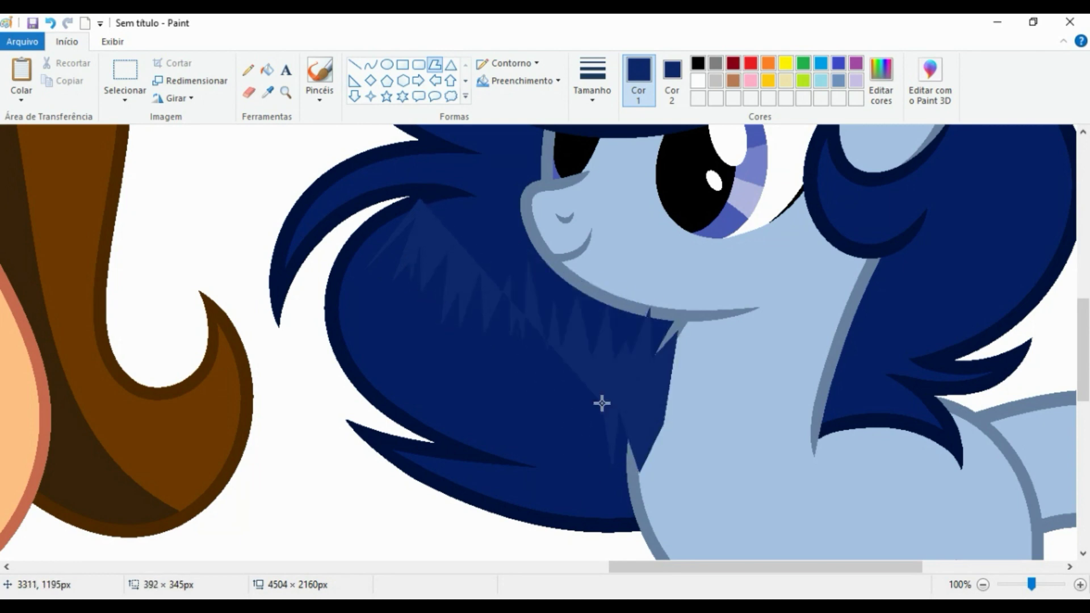
{"action": "left_click", "coordinate": [593, 460]}
{"action": "left_click", "coordinate": [568, 405]}
{"action": "left_click", "coordinate": [547, 454]}
{"action": "left_click", "coordinate": [518, 372]}
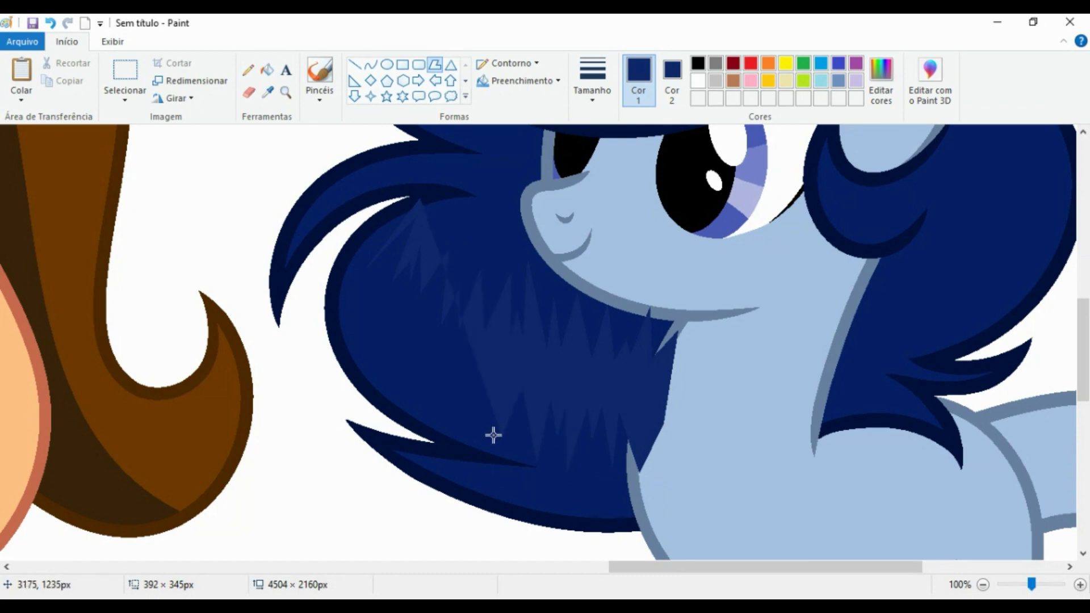
{"action": "left_click", "coordinate": [454, 278]}
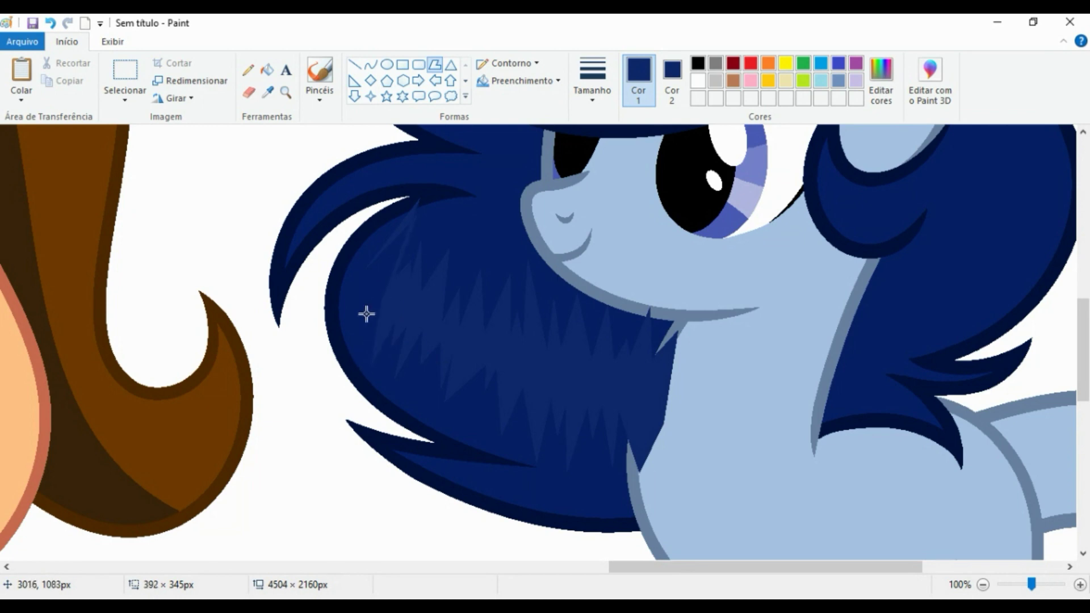
Draw the zigzag upper edge of a lighter navy highlight on the mane behind the neck, from the curled lock to the outer outline
{"action": "scroll", "coordinate": [429, 202], "scroll_direction": "down", "scroll_amount": 1}
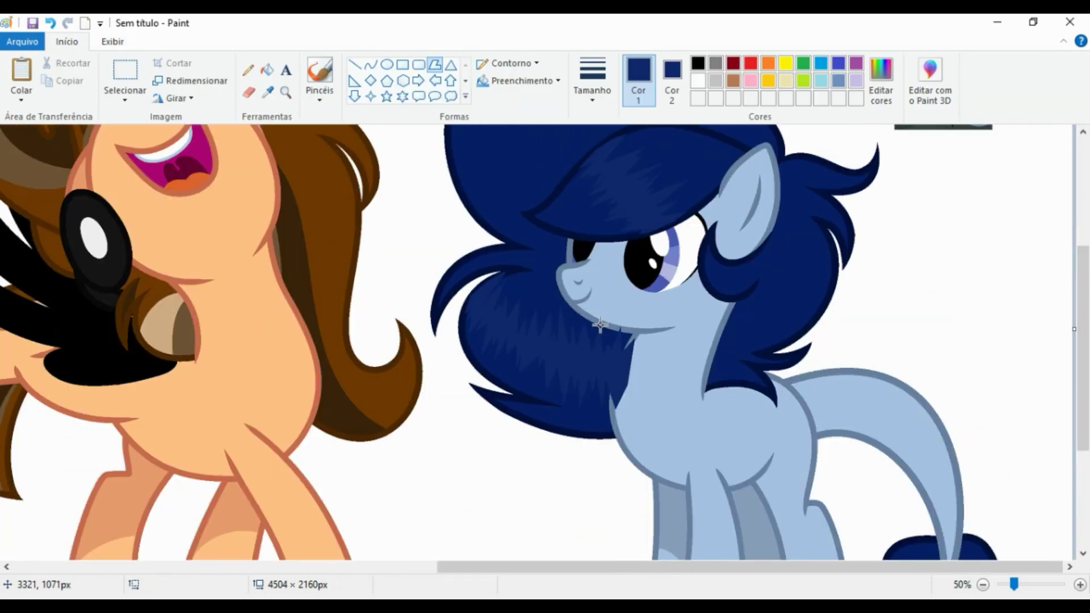
{"action": "scroll", "coordinate": [562, 340], "scroll_direction": "up", "scroll_amount": 2}
{"action": "left_click_drag", "start_coordinate": [499, 384], "coordinate": [596, 247]}
{"action": "left_click", "coordinate": [568, 442]}
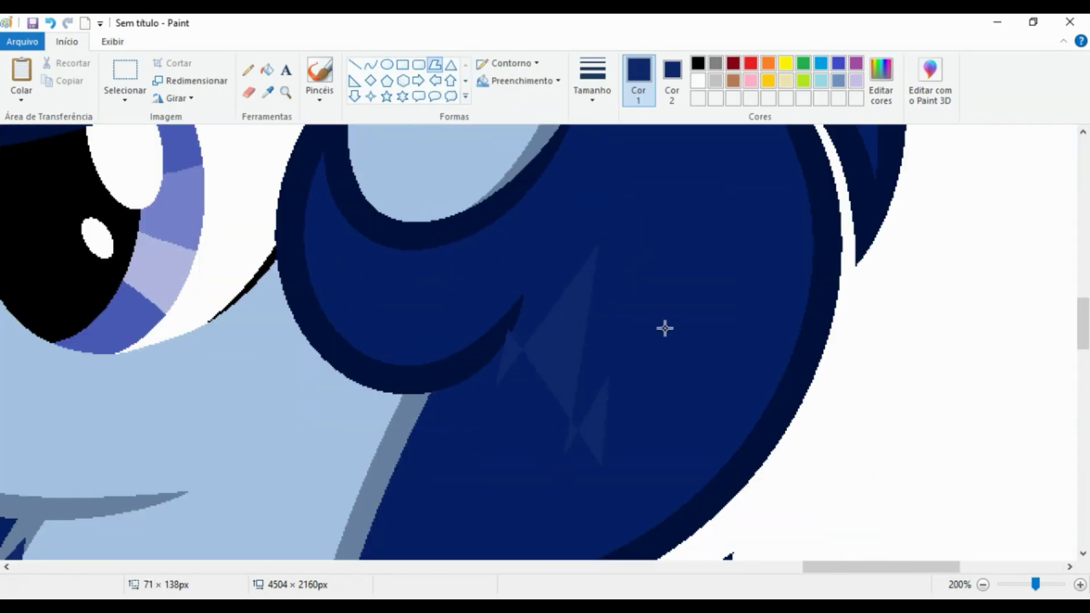
{"action": "left_click", "coordinate": [664, 287]}
{"action": "left_click", "coordinate": [647, 459]}
{"action": "left_click", "coordinate": [706, 336]}
{"action": "left_click", "coordinate": [693, 485]}
{"action": "left_click", "coordinate": [751, 408]}
Close the highlight behind the neck with a zigzag lower edge running back to the neck line
{"action": "scroll", "coordinate": [604, 430], "scroll_direction": "down", "scroll_amount": 2}
{"action": "left_click", "coordinate": [554, 473]}
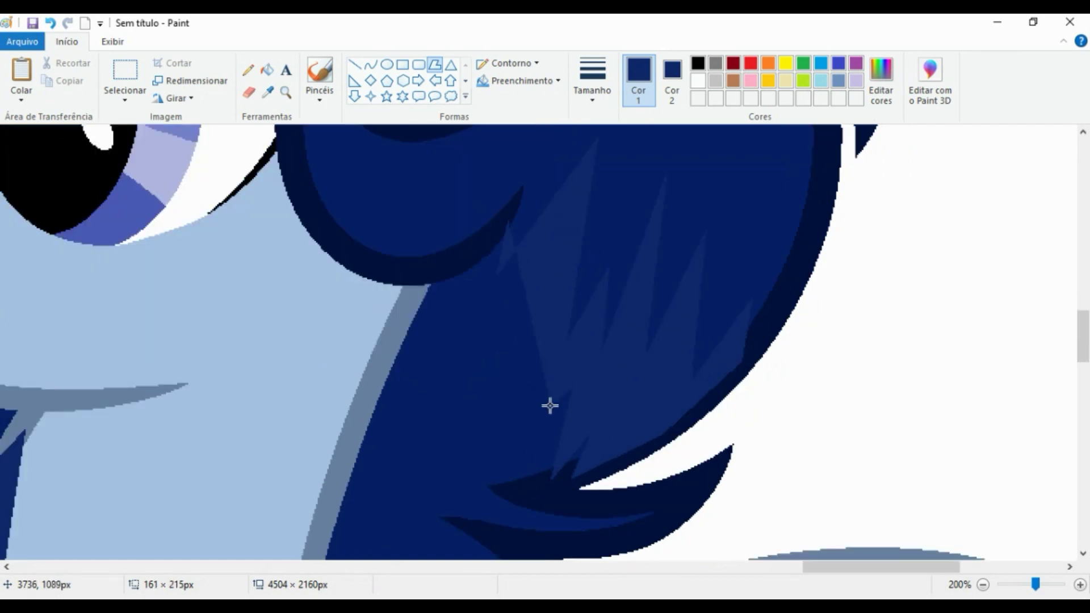
{"action": "left_click", "coordinate": [554, 380]}
{"action": "left_click", "coordinate": [486, 449]}
{"action": "double_click", "coordinate": [381, 396]}
{"action": "scroll", "coordinate": [105, 130], "scroll_direction": "down", "scroll_amount": 2}
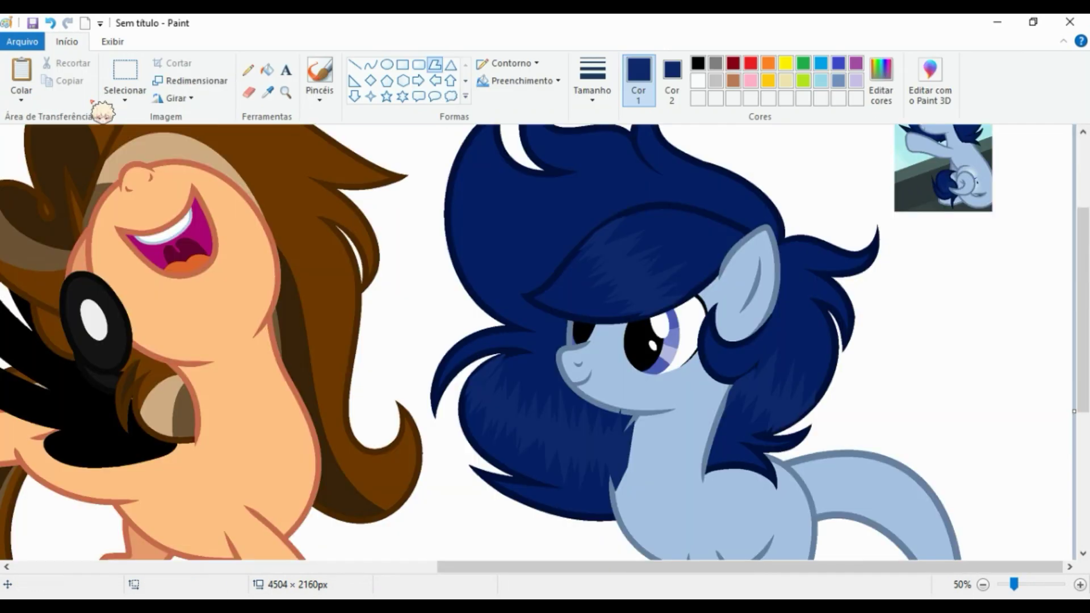
Draw the zigzag upper edge of a lighter navy highlight across the blue pony's tail tuft, from its outer side to the inner strand
{"action": "left_click", "coordinate": [286, 92]}
{"action": "left_click", "coordinate": [801, 341]}
{"action": "left_click", "coordinate": [889, 484]}
{"action": "scroll", "coordinate": [889, 484], "scroll_direction": "down", "scroll_amount": 10}
{"action": "left_click", "coordinate": [434, 65]}
{"action": "left_click_drag", "start_coordinate": [536, 167], "coordinate": [516, 379]}
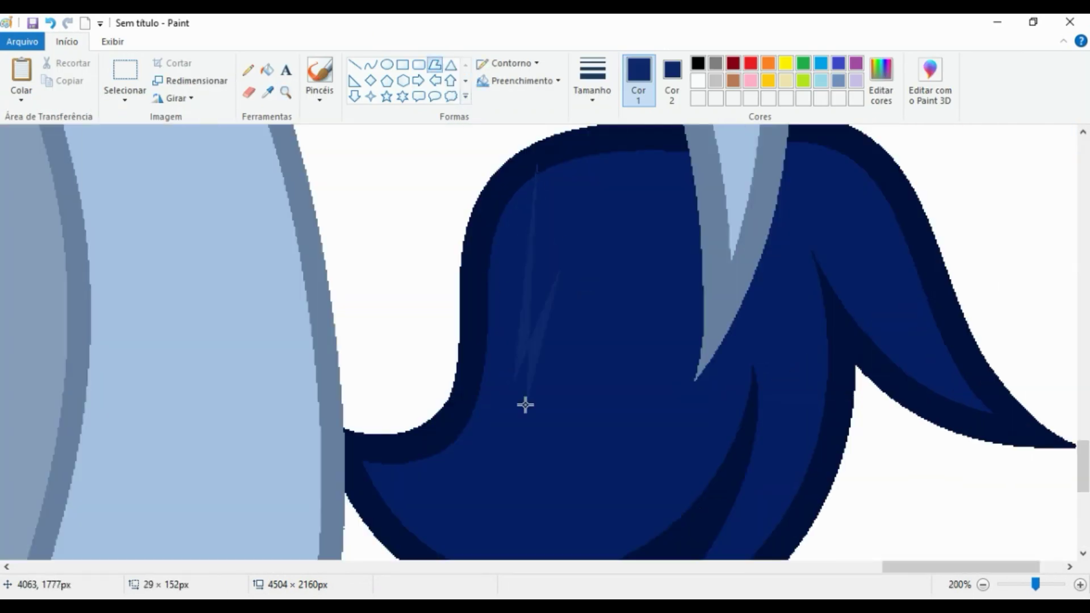
{"action": "left_click", "coordinate": [556, 278]}
{"action": "left_click", "coordinate": [599, 437]}
{"action": "left_click", "coordinate": [670, 335]}
{"action": "left_click", "coordinate": [735, 357]}
Close the tail tuft highlight with a zigzag lower edge running back up to its starting point
{"action": "scroll", "coordinate": [729, 439], "scroll_direction": "down", "scroll_amount": 2}
{"action": "left_click", "coordinate": [584, 467]}
{"action": "left_click", "coordinate": [508, 453]}
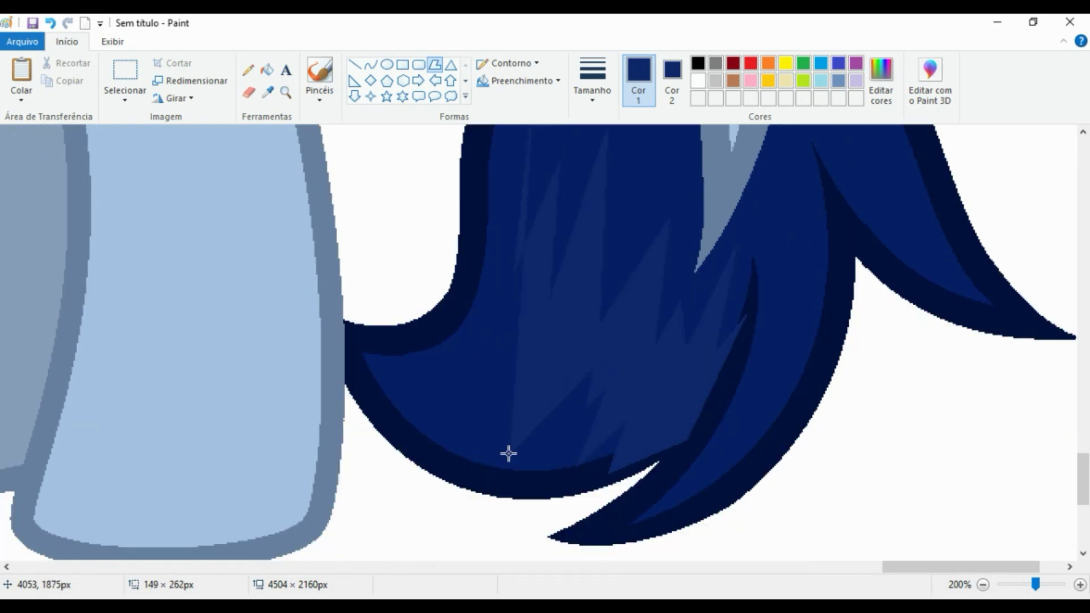
{"action": "left_click", "coordinate": [514, 325]}
{"action": "scroll", "coordinate": [468, 306], "scroll_direction": "up", "scroll_amount": 2}
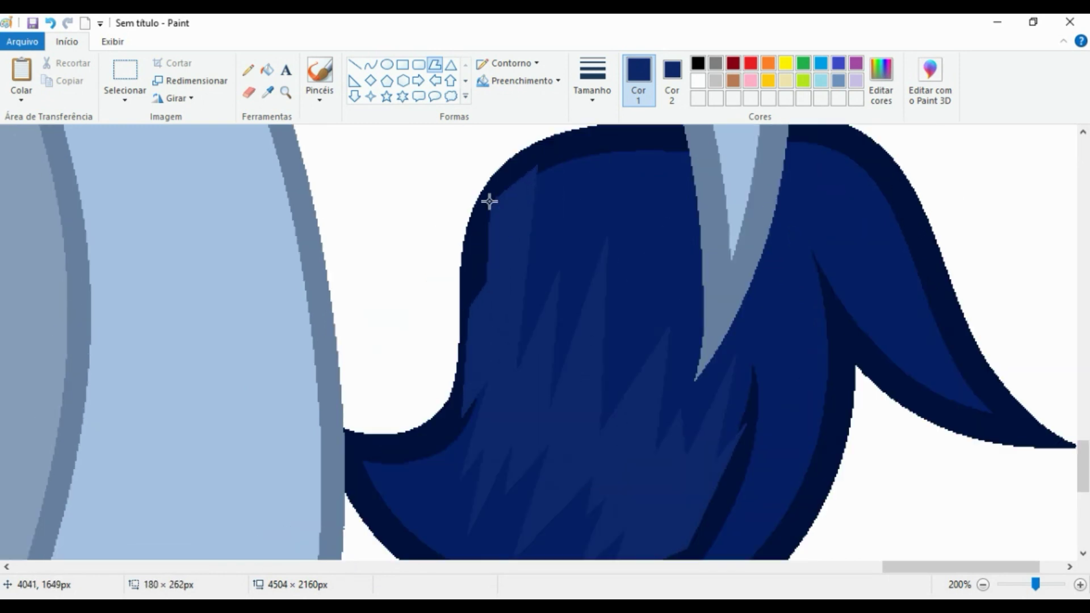
{"action": "left_click", "coordinate": [532, 178]}
Draw curves in the body's light blue across the rump outline at the upper and lower joints of the blue pony's tail
{"action": "left_click", "coordinate": [113, 41]}
{"action": "left_click", "coordinate": [57, 85]}
{"action": "left_click", "coordinate": [57, 86]}
{"action": "left_click", "coordinate": [57, 86]}
{"action": "left_click", "coordinate": [67, 42]}
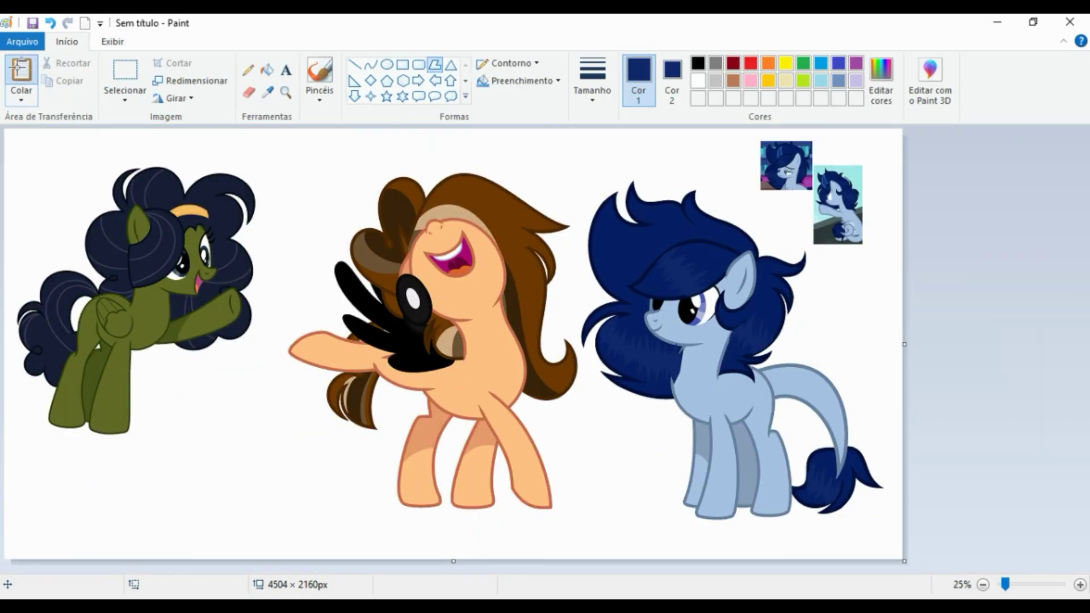
{"action": "left_click", "coordinate": [286, 92]}
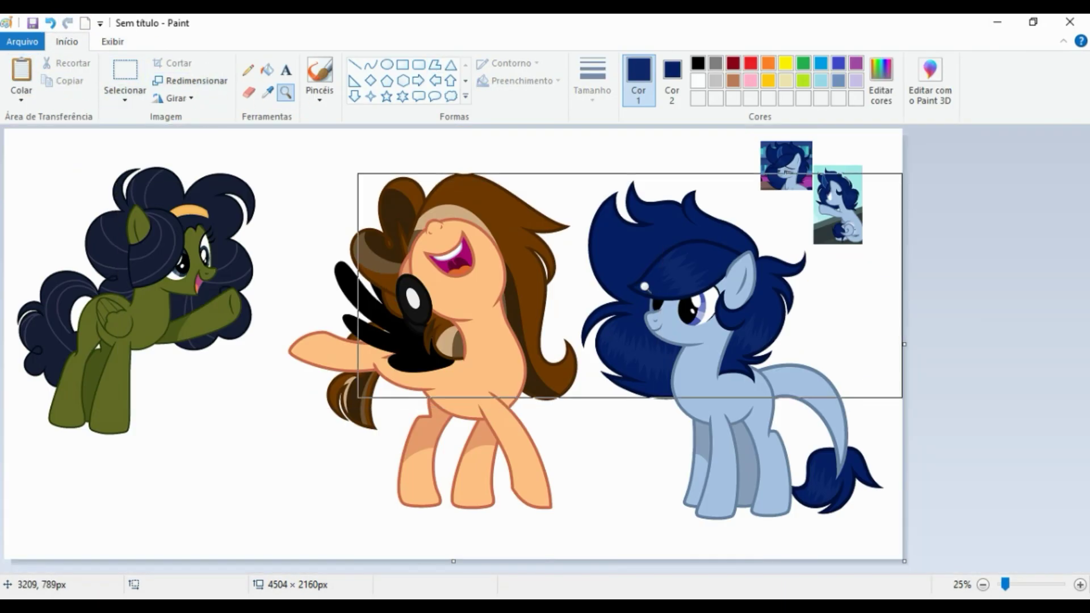
{"action": "left_click", "coordinate": [633, 284]}
{"action": "left_click", "coordinate": [370, 64]}
{"action": "left_click", "coordinate": [268, 92]}
{"action": "left_click", "coordinate": [433, 253]}
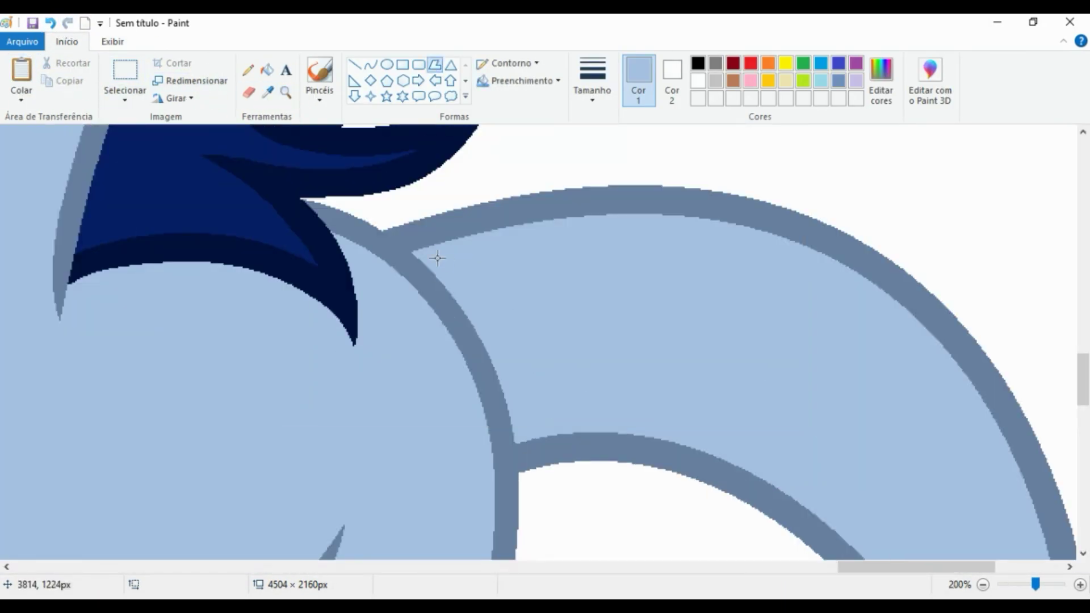
{"action": "left_click_drag", "start_coordinate": [425, 266], "coordinate": [428, 336]}
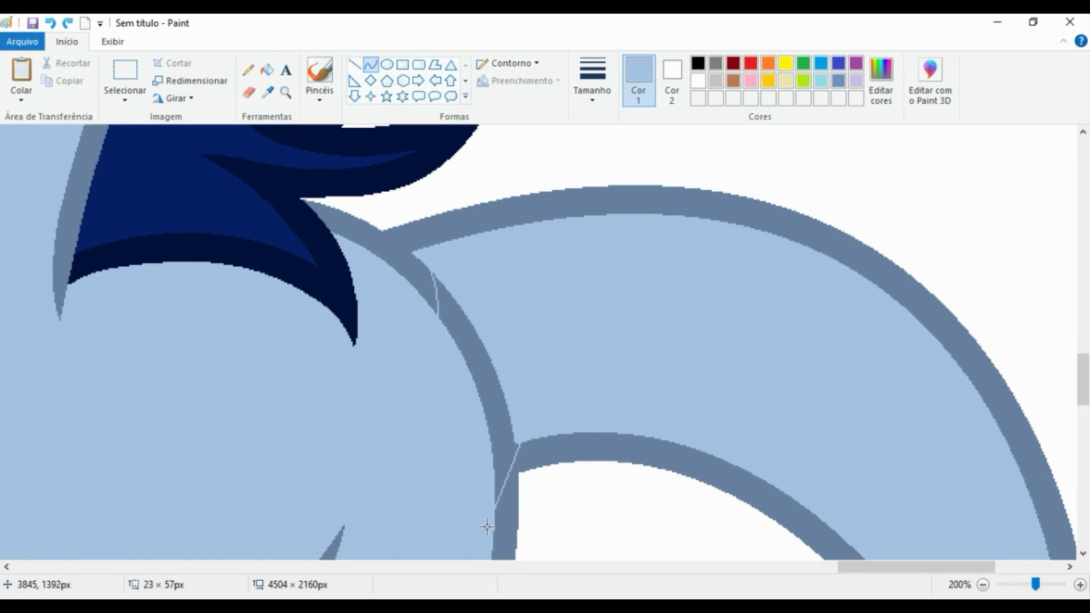
Fill the outline segment between rump and tail with the body's light blue, leaving a tapered stub at the upper joint
{"action": "left_click", "coordinate": [112, 41]}
{"action": "left_click", "coordinate": [57, 85]}
{"action": "left_click", "coordinate": [57, 85]}
{"action": "left_click", "coordinate": [67, 41]}
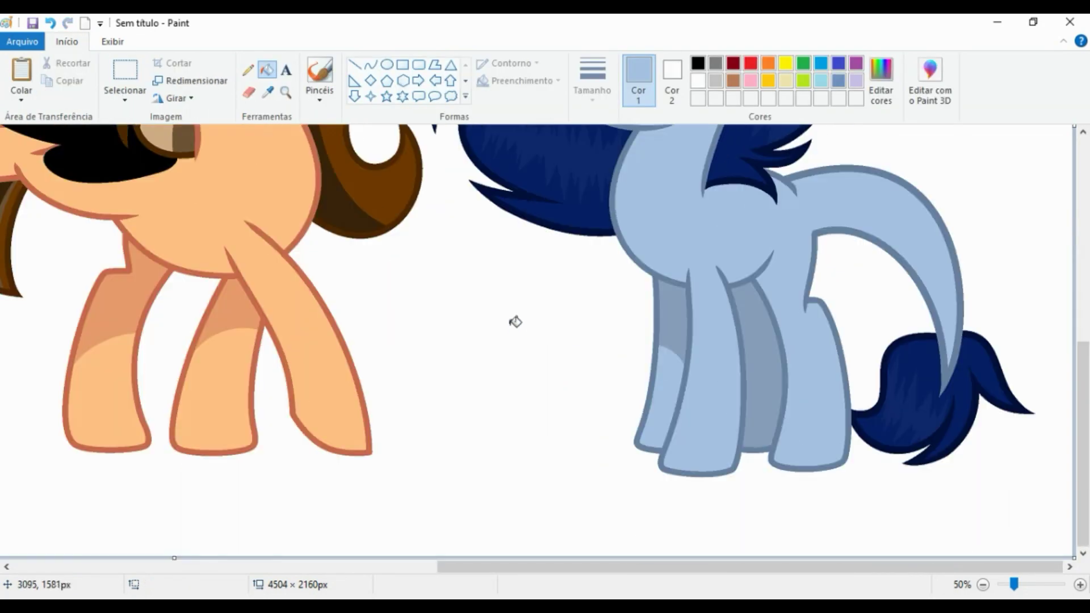
{"action": "scroll", "coordinate": [513, 319], "scroll_direction": "up", "scroll_amount": 6, "text": "ctrl"}
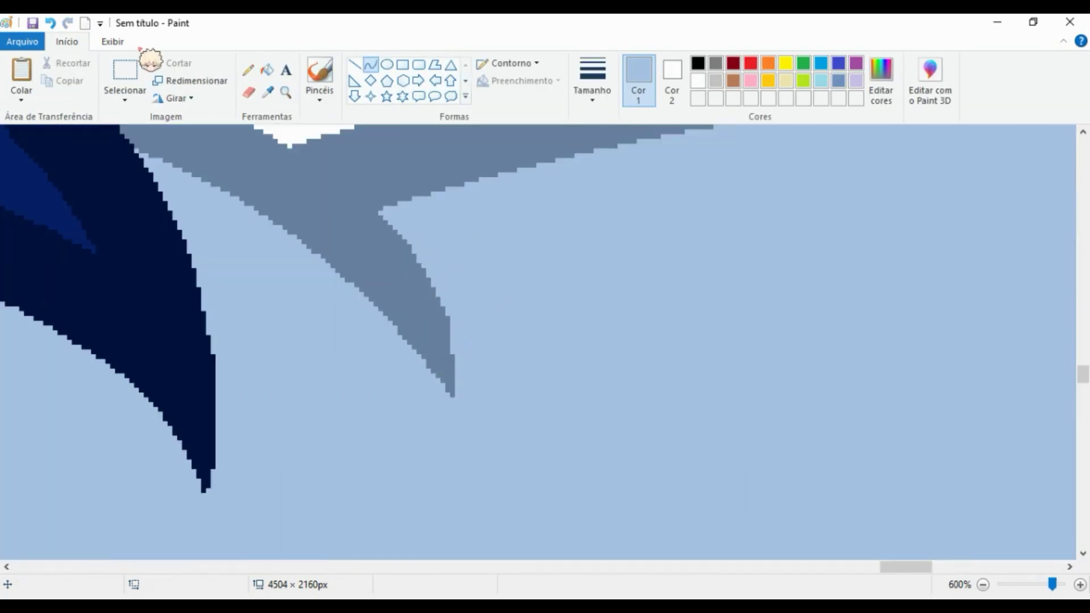
Draw a pointed, curved horn outline in medium blue, rising from the upper edge of the blue pony's fringe through the mane
{"action": "left_click", "coordinate": [112, 42]}
{"action": "left_click", "coordinate": [90, 86]}
{"action": "left_click", "coordinate": [57, 86]}
{"action": "left_click", "coordinate": [67, 42]}
{"action": "scroll", "coordinate": [471, 288], "scroll_direction": "up", "scroll_amount": 1}
{"action": "left_click", "coordinate": [435, 64]}
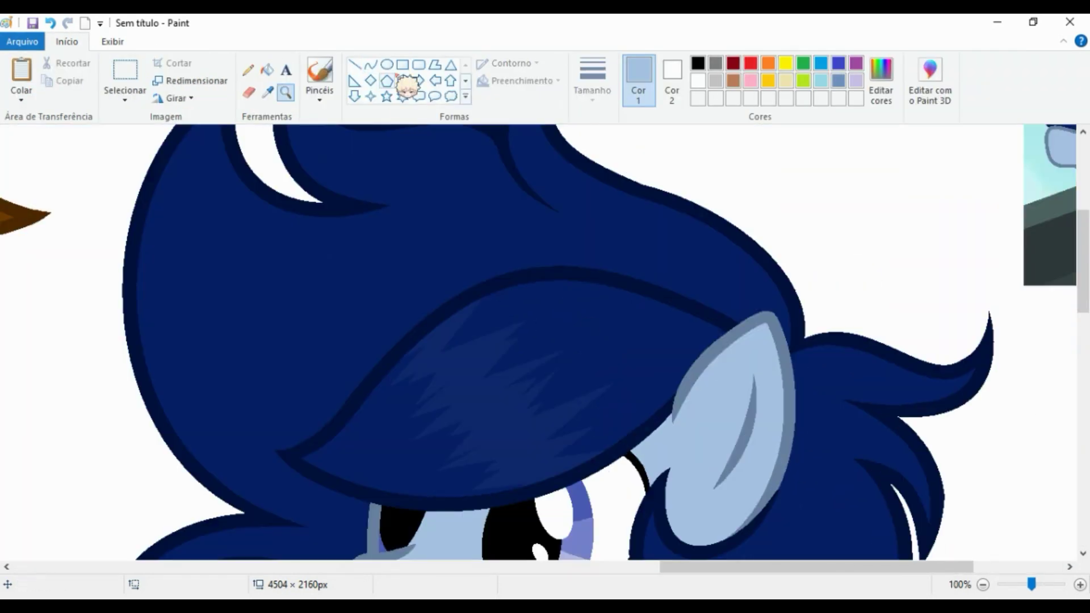
{"action": "scroll", "coordinate": [550, 341], "scroll_direction": "up", "scroll_amount": 5}
{"action": "scroll", "coordinate": [550, 341], "scroll_direction": "down", "scroll_amount": 4}
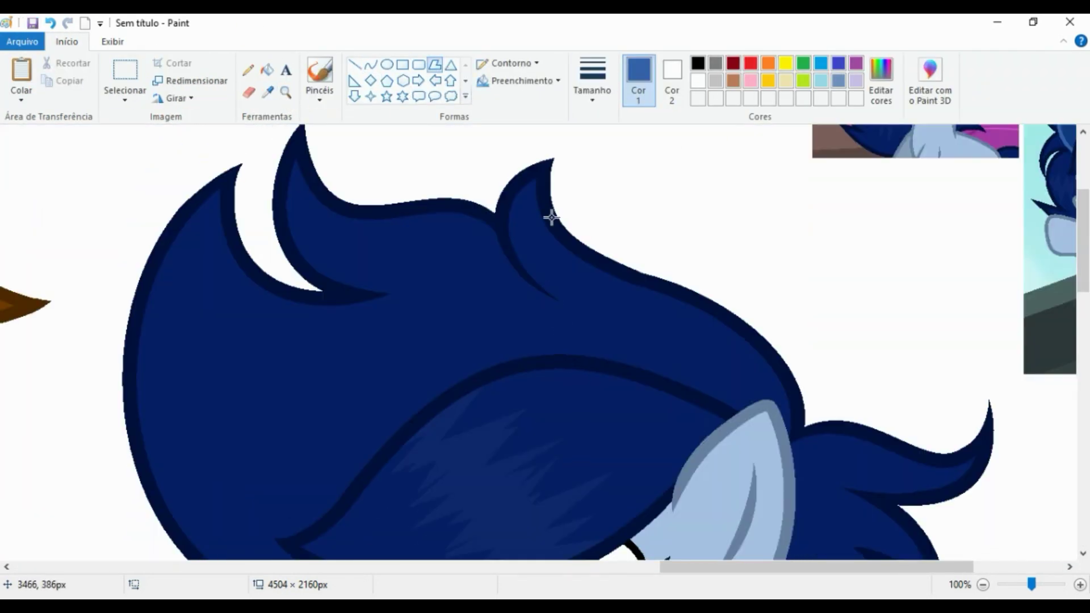
{"action": "left_click", "coordinate": [577, 368]}
{"action": "mouse_move", "coordinate": [490, 373]}
{"action": "left_mouse_down"}
{"action": "mouse_move", "coordinate": [482, 132]}
{"action": "mouse_move", "coordinate": [500, 370]}
{"action": "left_mouse_up"}
{"action": "left_click", "coordinate": [371, 64]}
{"action": "mouse_move", "coordinate": [454, 187]}
{"action": "left_mouse_down"}
{"action": "mouse_move", "coordinate": [373, 238]}
{"action": "mouse_move", "coordinate": [357, 409]}
{"action": "left_mouse_up"}
{"action": "scroll", "coordinate": [455, 278], "scroll_direction": "up", "scroll_amount": 2}
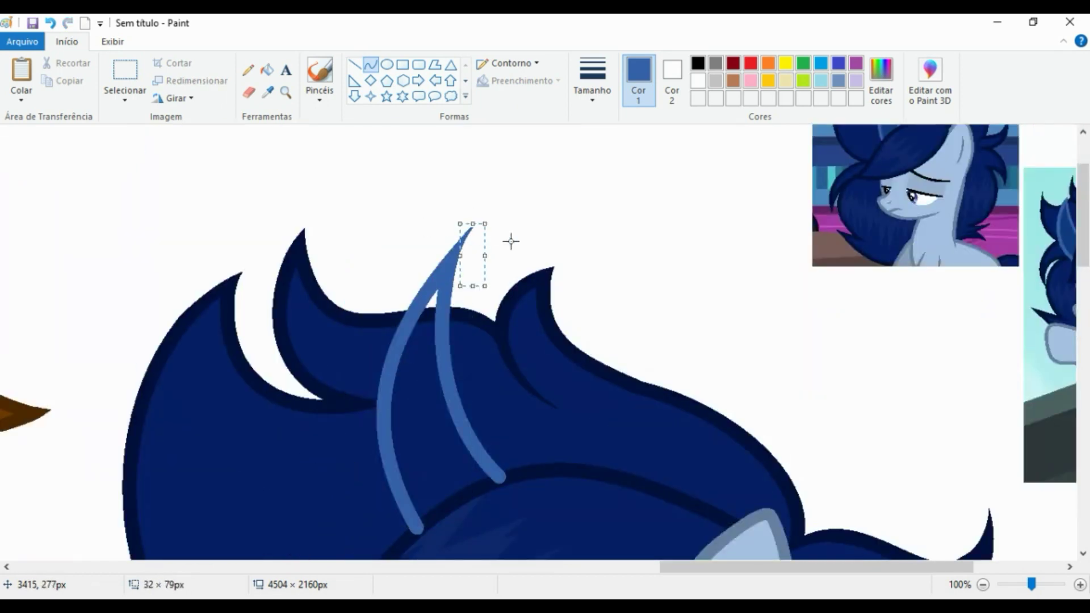
Fill the horn with a darker blue and restore the dark navy fringe outline and mane colour around the horn's base
{"action": "scroll", "coordinate": [439, 257], "scroll_direction": "up", "scroll_amount": 2}
{"action": "scroll", "coordinate": [314, 356], "scroll_direction": "up", "scroll_amount": 3}
{"action": "scroll", "coordinate": [324, 301], "scroll_direction": "up", "scroll_amount": 1}
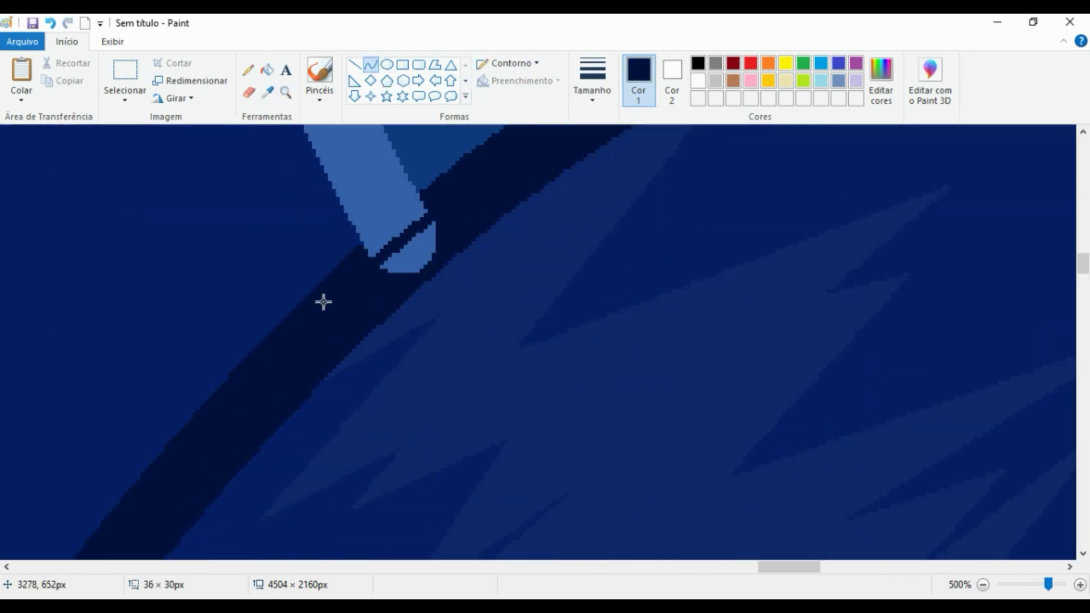
{"action": "left_click_drag", "start_coordinate": [323, 301], "coordinate": [346, 247]}
{"action": "scroll", "coordinate": [345, 247], "scroll_direction": "down", "scroll_amount": 3}
{"action": "scroll", "coordinate": [651, 362], "scroll_direction": "down", "scroll_amount": 3}
{"action": "left_click", "coordinate": [266, 70]}
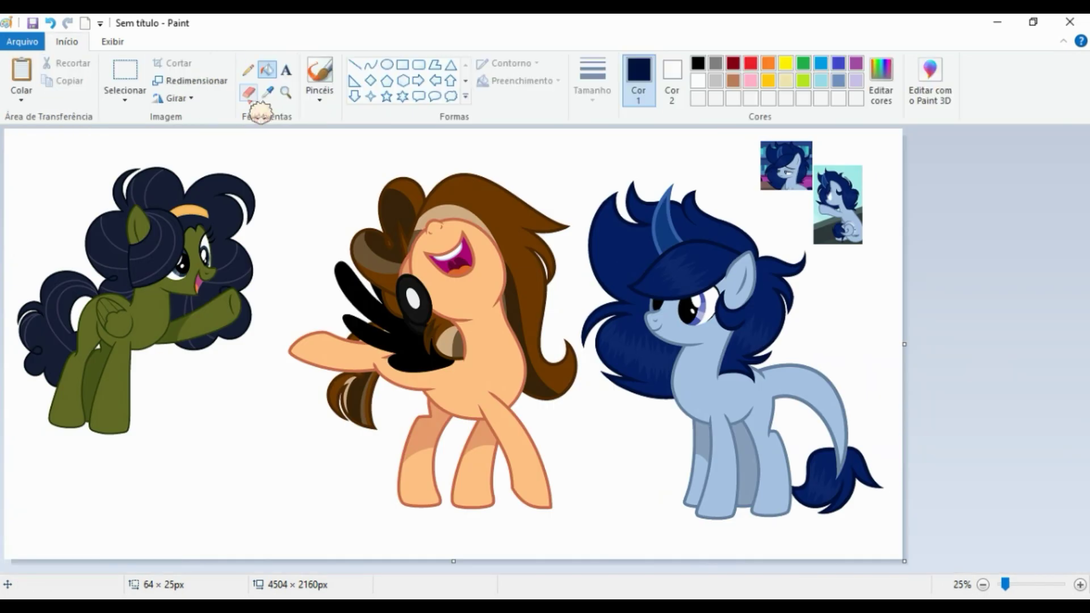
Select the two reference pictures beside the blue pony and delete them
{"action": "left_click", "coordinate": [125, 71]}
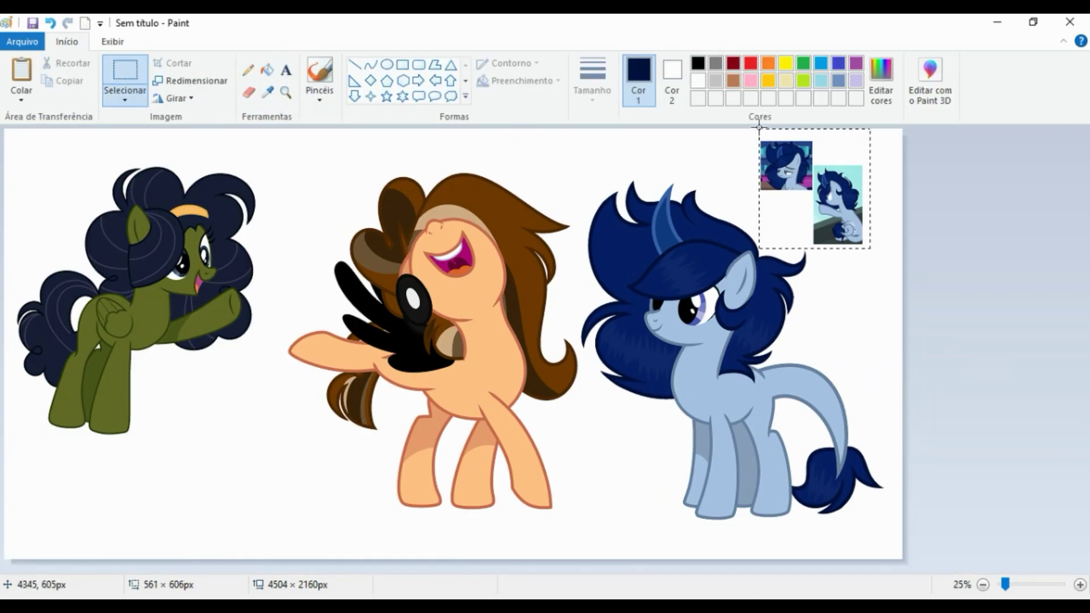
{"action": "key", "text": "Delete"}
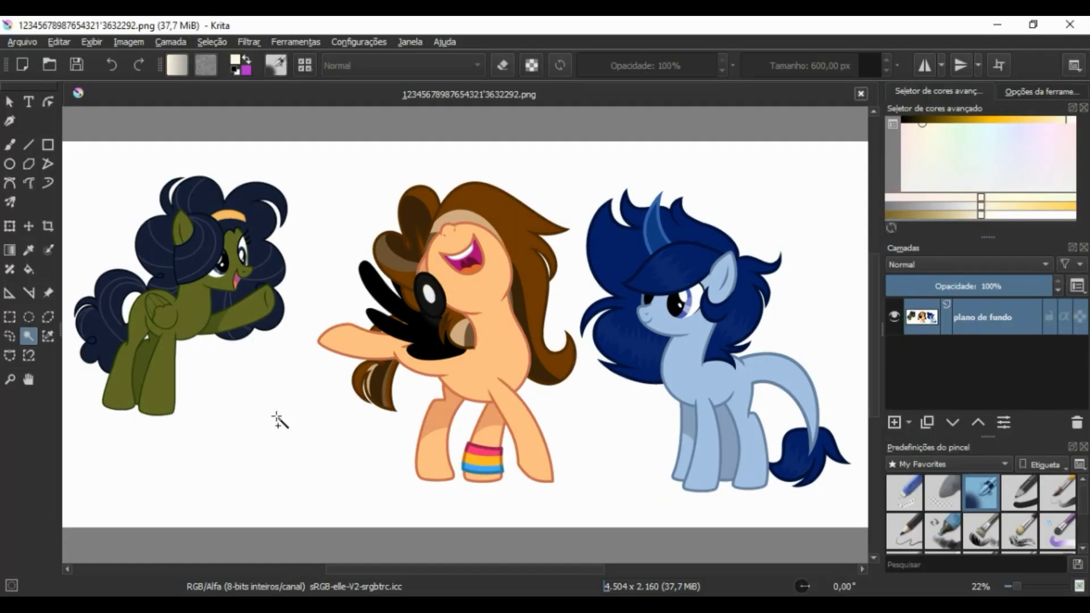
In Krita, select the white background around the three ponies by colour and delete it, including the gaps in the green pony's mane
{"action": "left_click", "coordinate": [275, 418]}
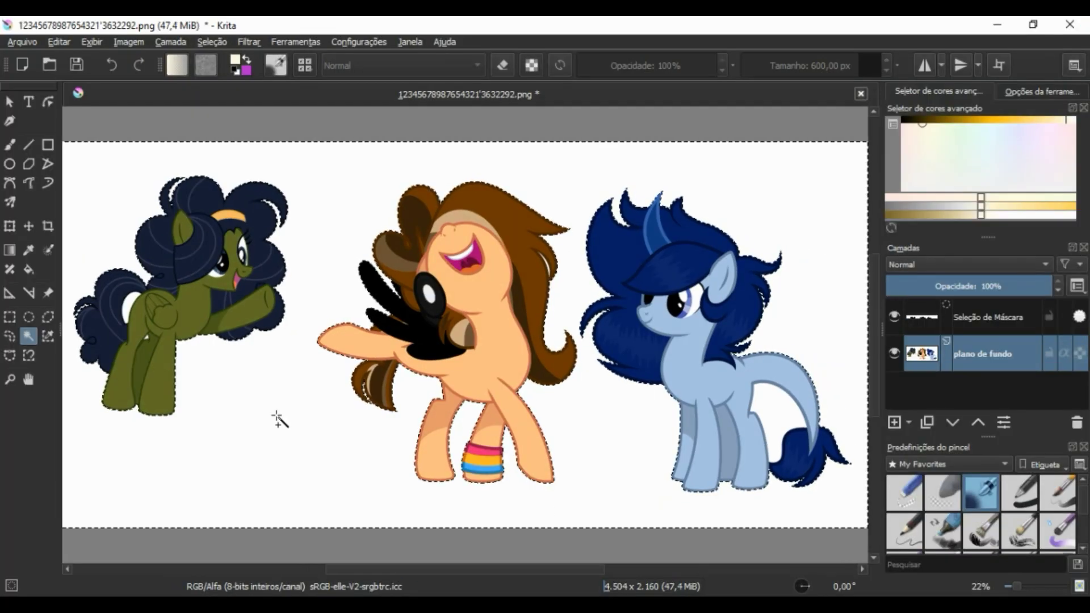
{"action": "scroll", "coordinate": [352, 385], "scroll_direction": "up", "scroll_amount": 10}
{"action": "scroll", "coordinate": [262, 409], "scroll_direction": "down", "scroll_amount": 10}
{"action": "scroll", "coordinate": [414, 370], "scroll_direction": "up", "scroll_amount": 5}
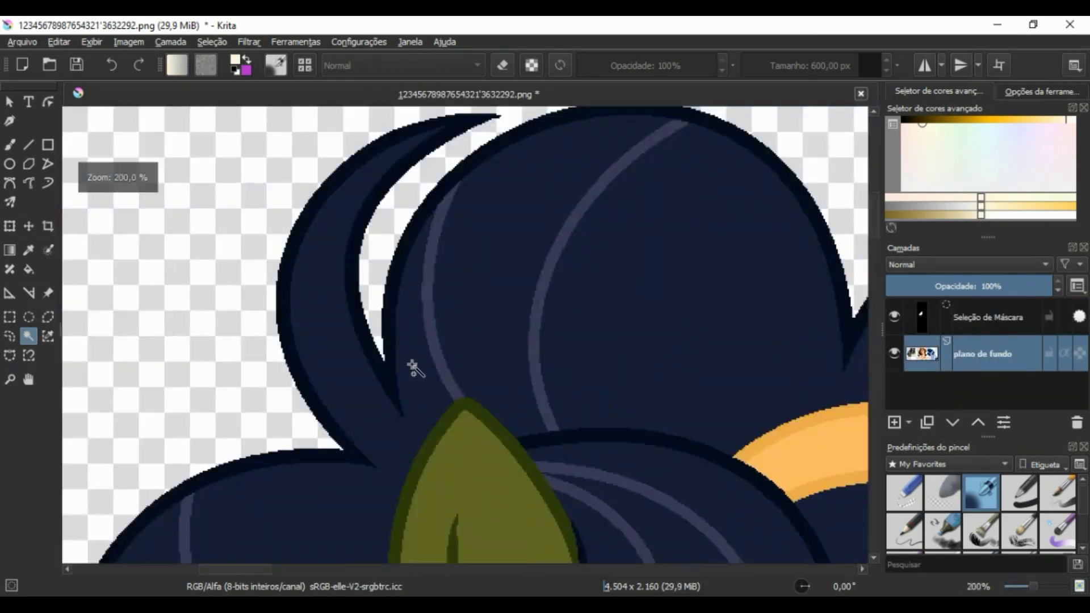
Select and clear the enclosed white gaps in the brown-maned pony's hair and beside the blue pony's tail, and deselect
{"action": "scroll", "coordinate": [499, 255], "scroll_direction": "down", "scroll_amount": 4}
{"action": "scroll", "coordinate": [426, 236], "scroll_direction": "up", "scroll_amount": 10}
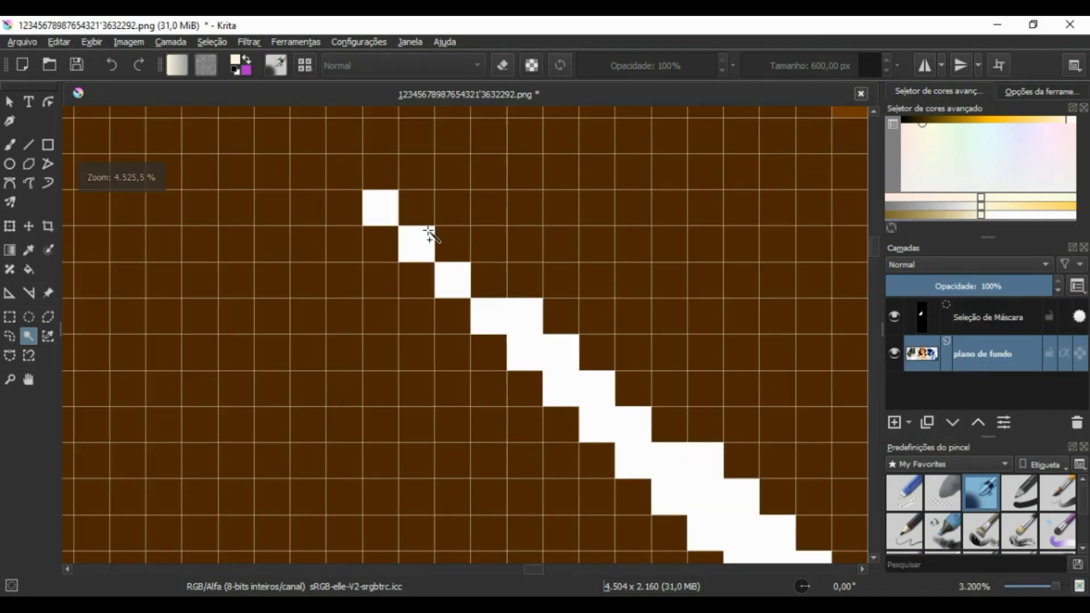
{"action": "scroll", "coordinate": [516, 245], "scroll_direction": "down", "scroll_amount": 15}
{"action": "scroll", "coordinate": [392, 377], "scroll_direction": "down", "scroll_amount": 10}
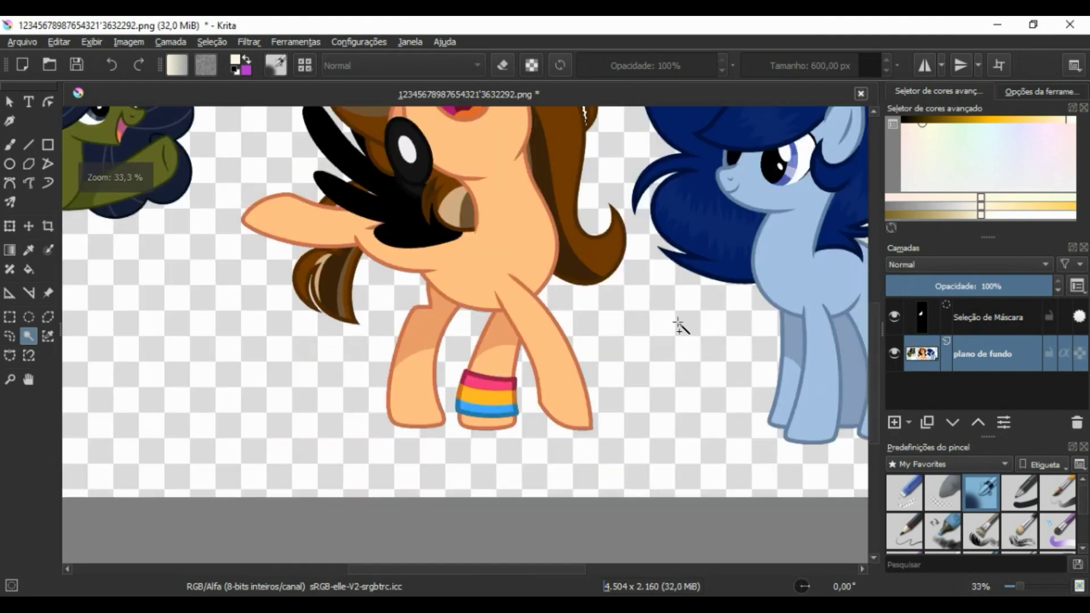
{"action": "scroll", "coordinate": [681, 324], "scroll_direction": "up", "scroll_amount": 5}
{"action": "scroll", "coordinate": [590, 437], "scroll_direction": "down", "scroll_amount": 10}
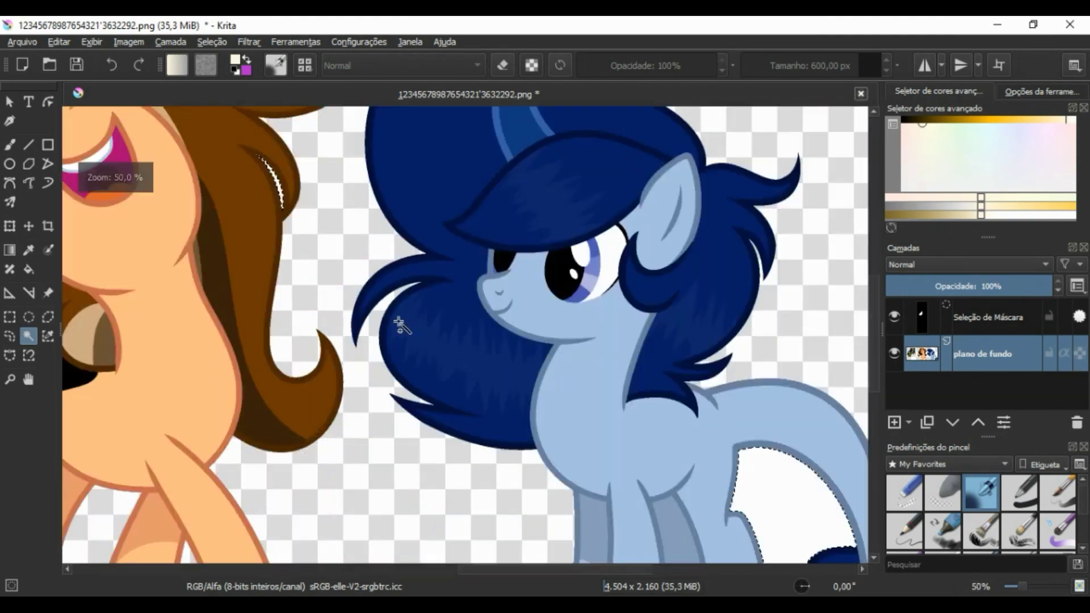
{"action": "key", "text": "ctrl+shift+a"}
Select the iris colours, add a paint layer and shade the eyes with a black Airbrush Soft at 207,43 px
{"action": "scroll", "coordinate": [257, 368], "scroll_direction": "up", "scroll_amount": 8}
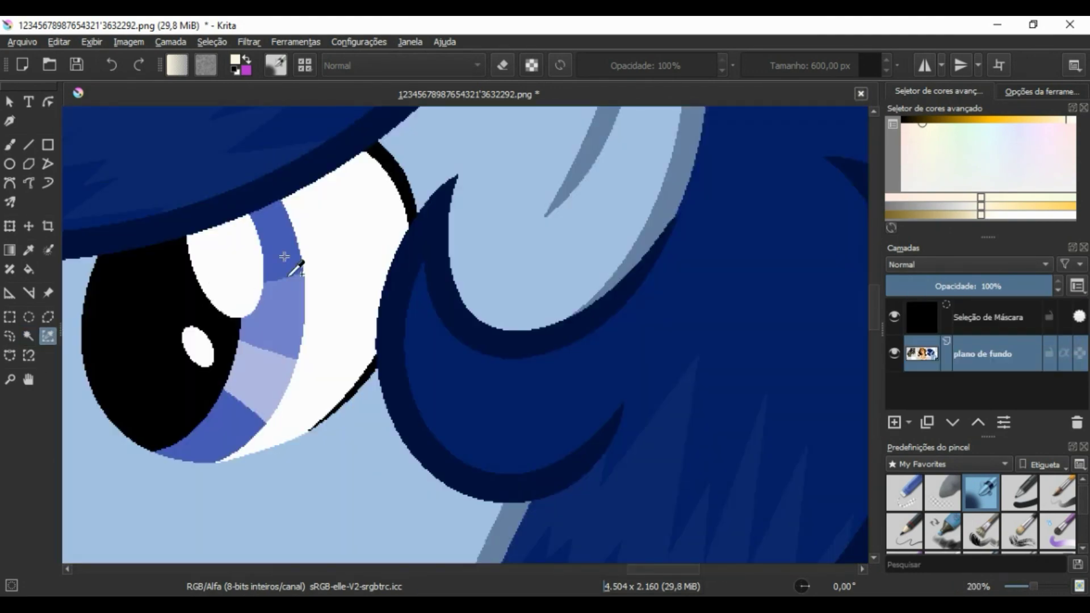
{"action": "key", "text": "b"}
{"action": "left_click", "coordinate": [894, 422]}
{"action": "left_click_drag", "start_coordinate": [817, 66], "coordinate": [825, 69]}
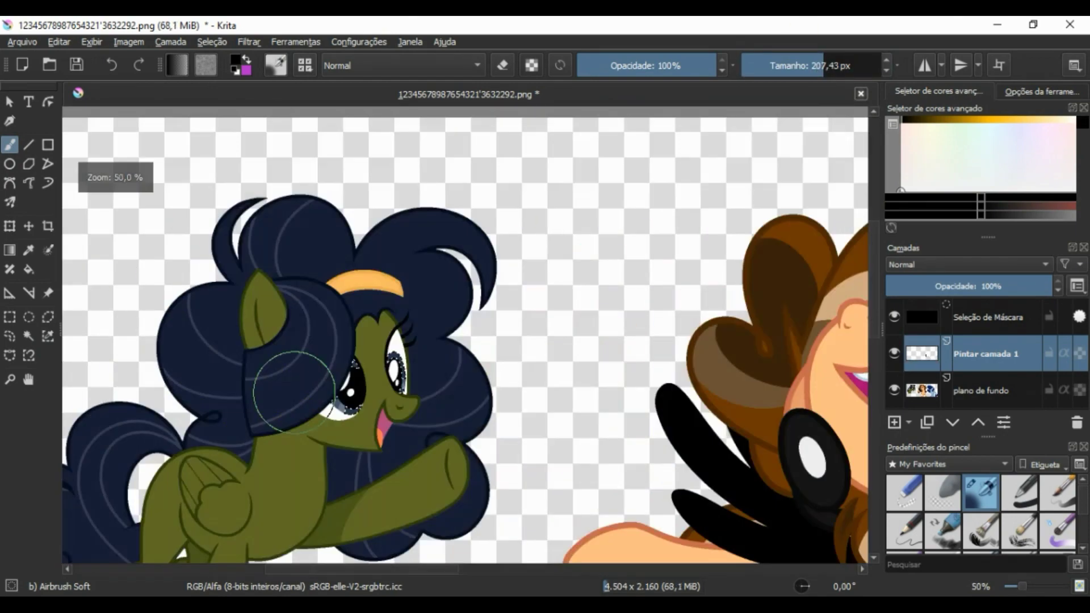
{"action": "scroll", "coordinate": [341, 397], "scroll_direction": "up", "scroll_amount": 3}
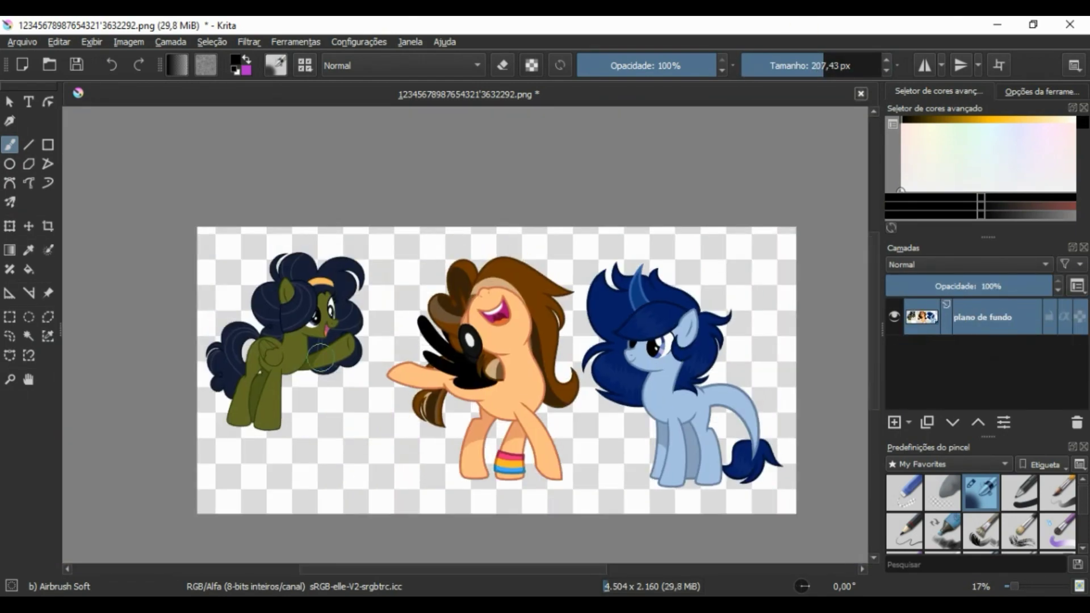
Insert the terra.png cutie mark and scale, narrow and position it on the green pony's flank
{"action": "scroll", "coordinate": [148, 372], "scroll_direction": "down", "scroll_amount": 1}
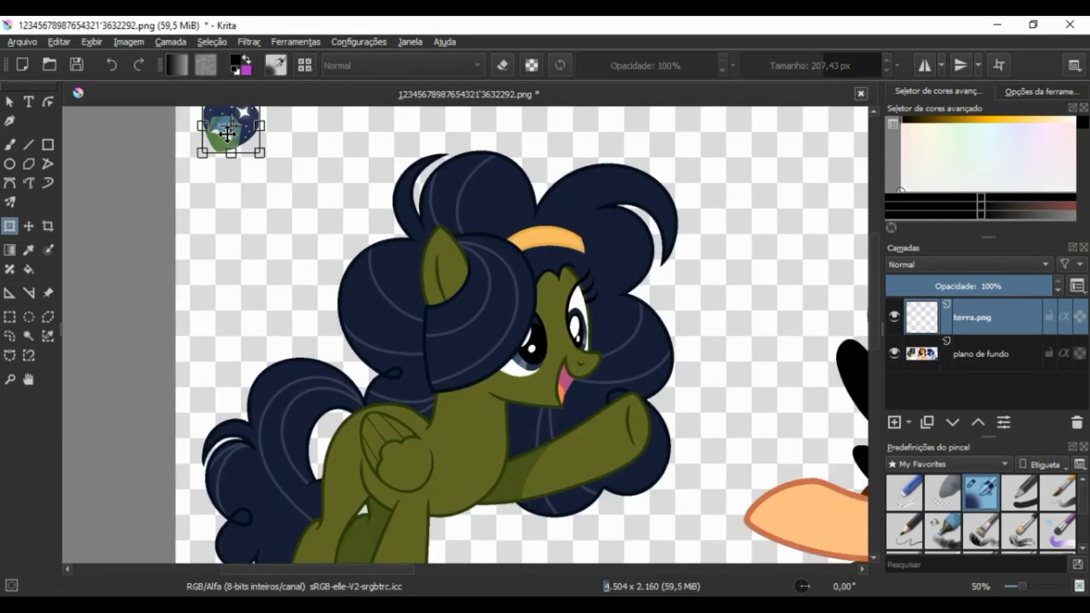
{"action": "scroll", "coordinate": [353, 353], "scroll_direction": "up", "scroll_amount": 3}
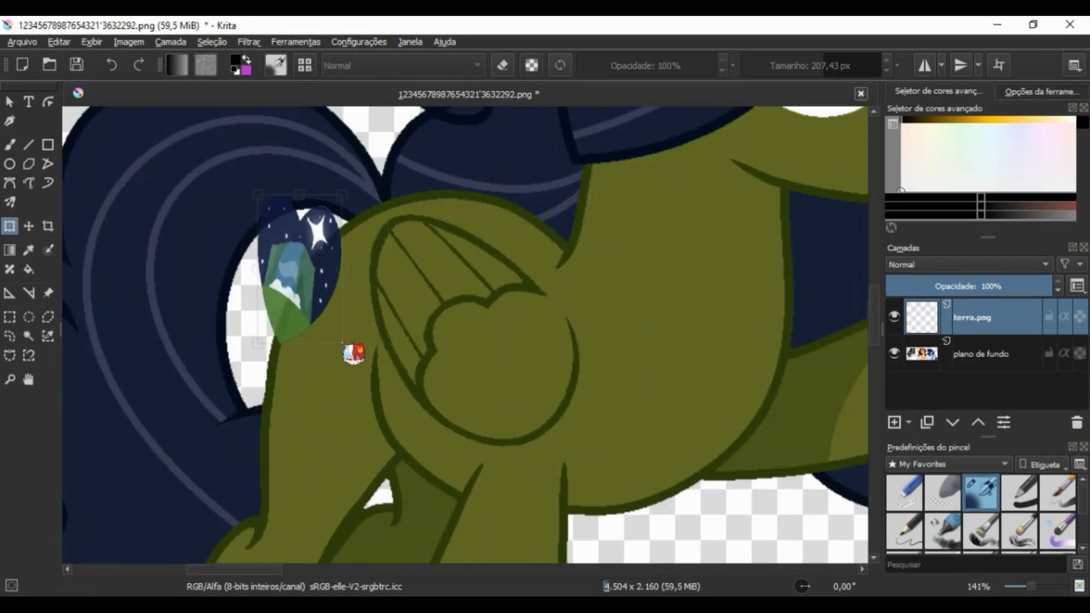
{"action": "left_click_drag", "start_coordinate": [353, 354], "coordinate": [382, 304]}
{"action": "scroll", "coordinate": [345, 305], "scroll_direction": "up", "scroll_amount": 1}
{"action": "key", "text": "ctrl+z"}
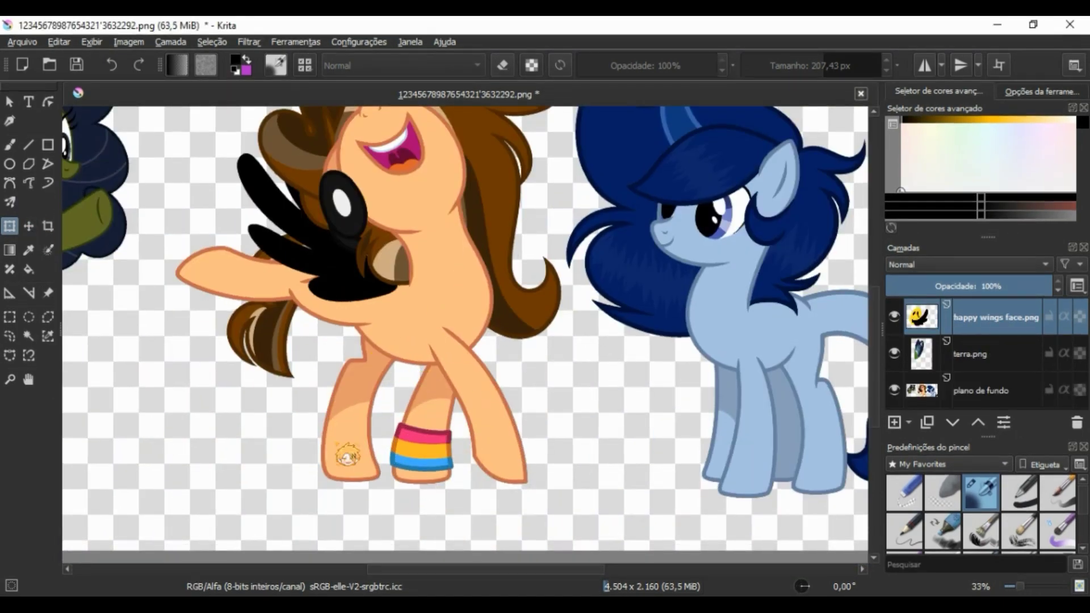
Scale, tilt and position the happy wings face.png cutie mark on the orange pony's flank
{"action": "scroll", "coordinate": [494, 488], "scroll_direction": "up", "scroll_amount": 4}
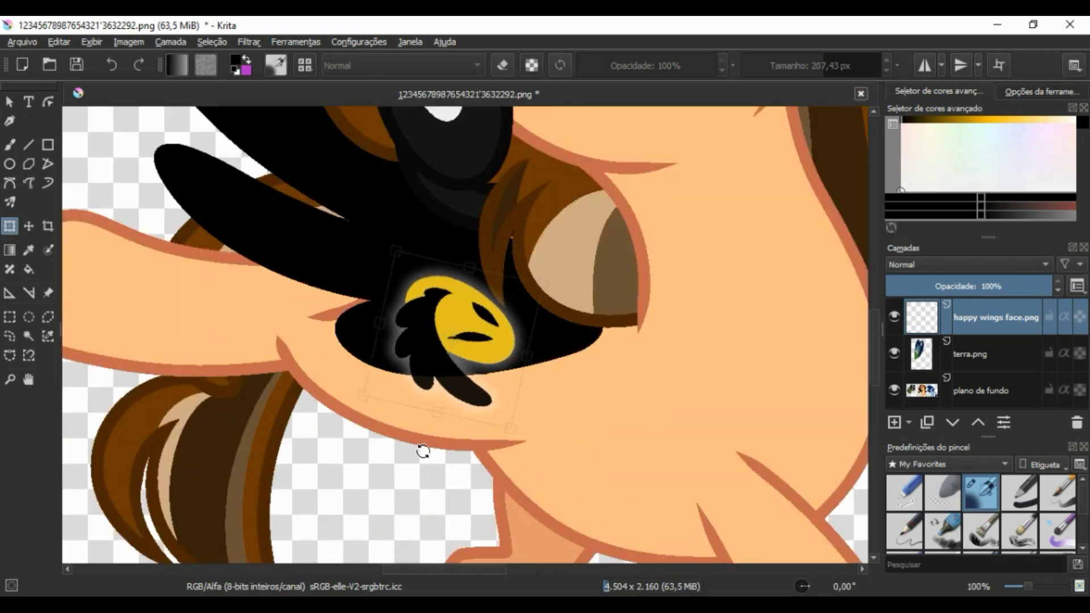
{"action": "left_click_drag", "start_coordinate": [480, 369], "coordinate": [468, 420]}
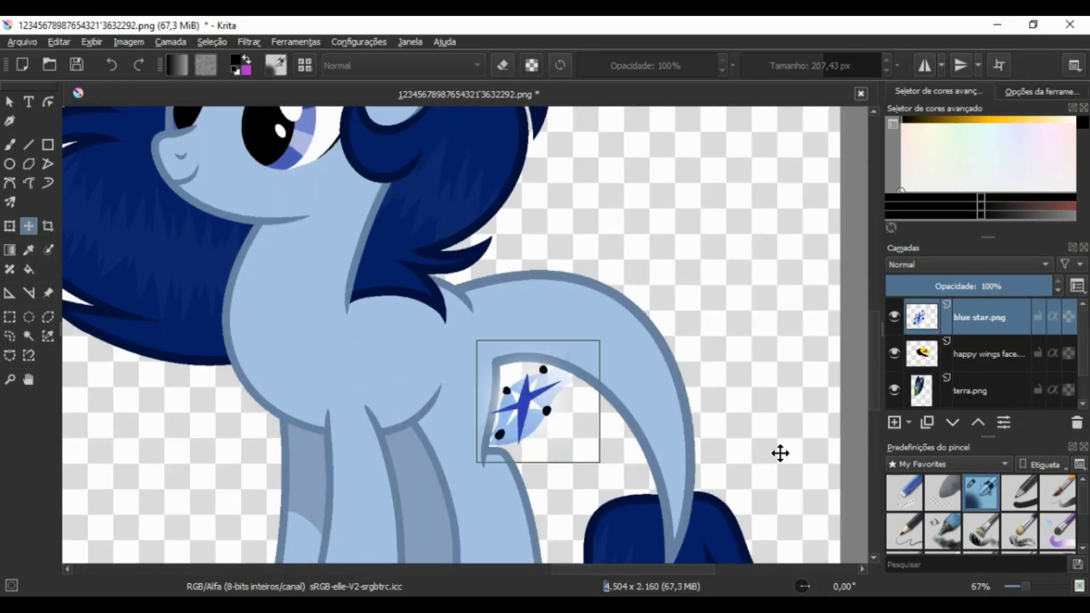
Rotate, narrow and position the blue star.png cutie mark on the blue pony's flank, and apply the transformation
{"action": "key", "text": "ctrl+t"}
{"action": "scroll", "coordinate": [780, 453], "scroll_direction": "up", "scroll_amount": 3}
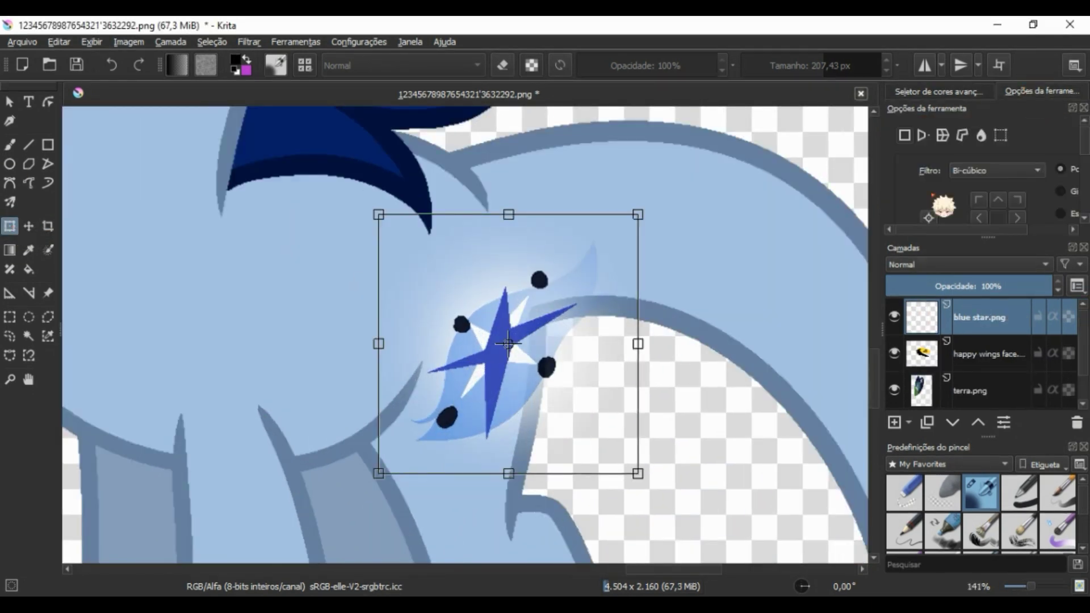
{"action": "left_click_drag", "start_coordinate": [637, 214], "coordinate": [582, 453]}
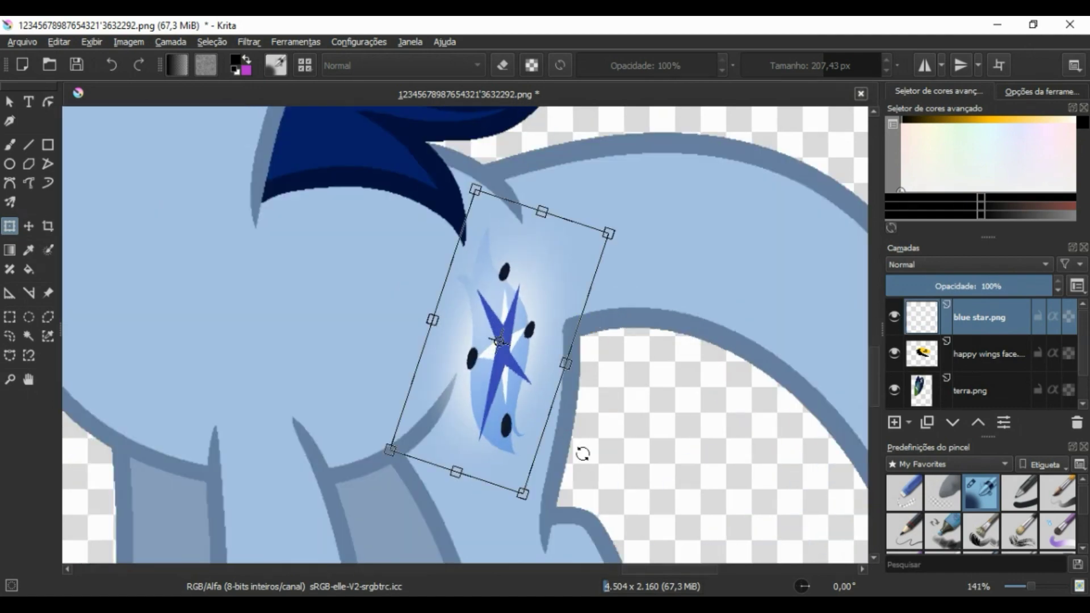
{"action": "key", "text": "Return"}
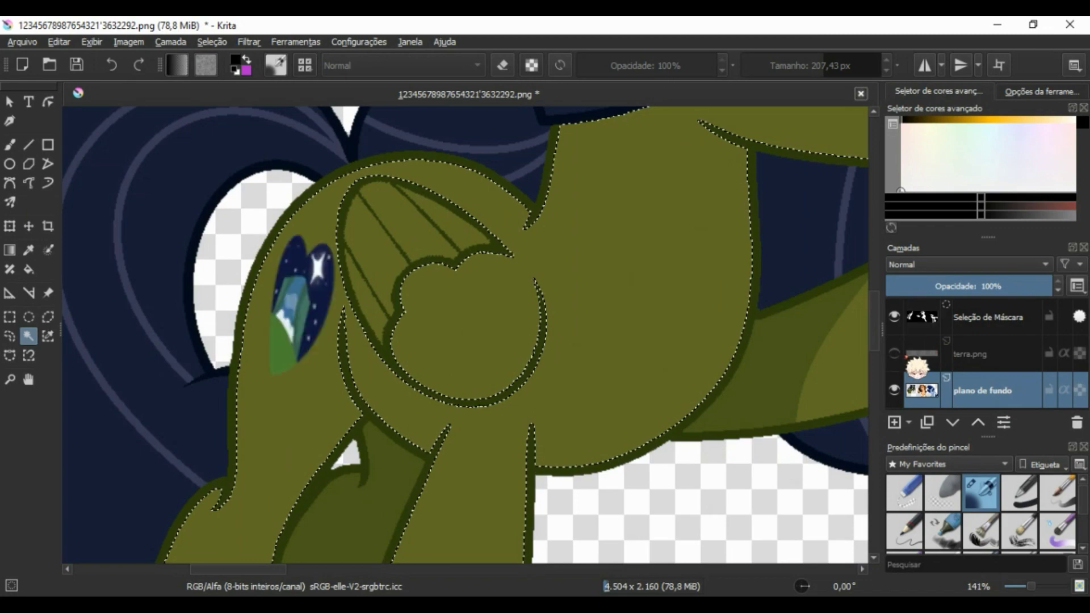
Trim the cutie marks to the ponies' coats using a selection of the body areas, and merge the layers into the base drawing
{"action": "scroll", "coordinate": [482, 346], "scroll_direction": "down", "scroll_amount": 6}
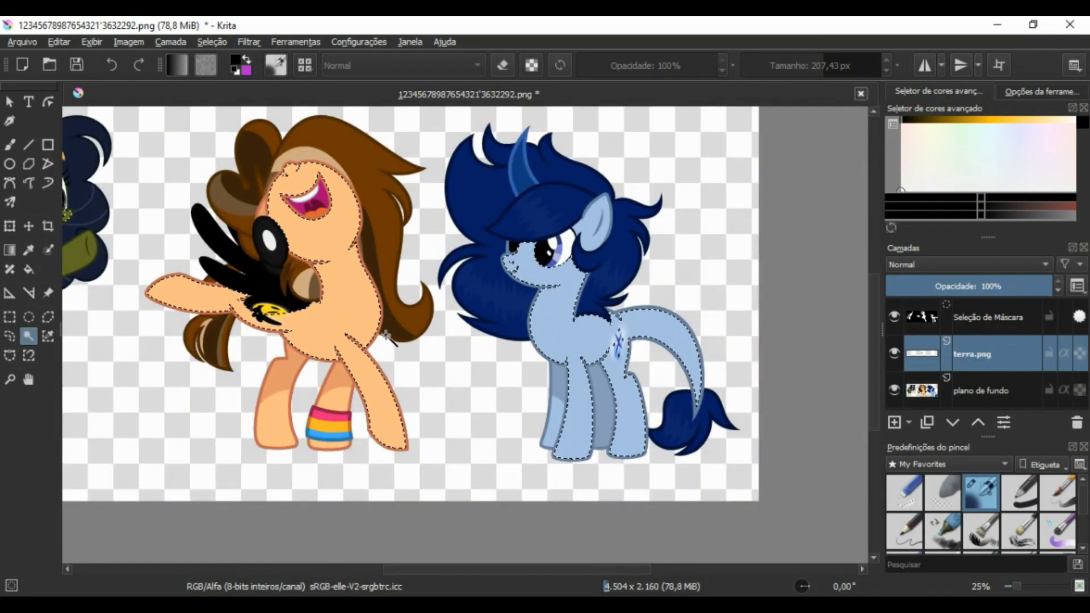
{"action": "key", "text": "ctrl+v"}
{"action": "scroll", "coordinate": [467, 371], "scroll_direction": "down", "scroll_amount": 1}
{"action": "scroll", "coordinate": [467, 372], "scroll_direction": "up", "scroll_amount": 1}
{"action": "key", "text": "Page_Up"}
{"action": "key", "text": "ctrl+e"}
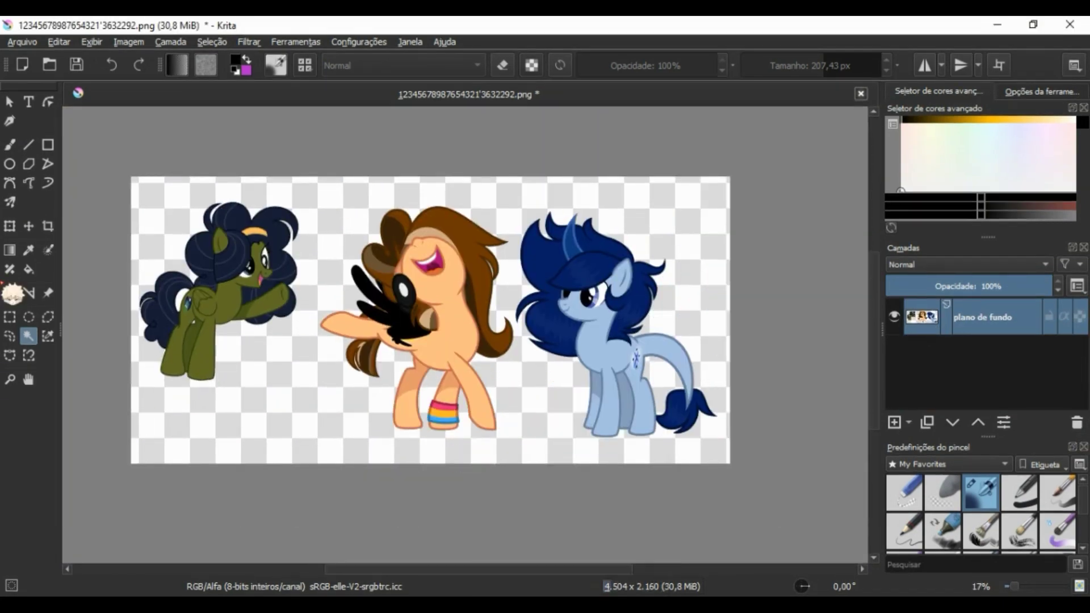
Paste the castle background image, scale it to fill the canvas and place it beneath the ponies, cropped to the canvas
{"action": "key", "text": "ctrl+v"}
{"action": "left_click", "coordinate": [10, 226]}
{"action": "scroll", "coordinate": [584, 373], "scroll_direction": "up", "scroll_amount": 2}
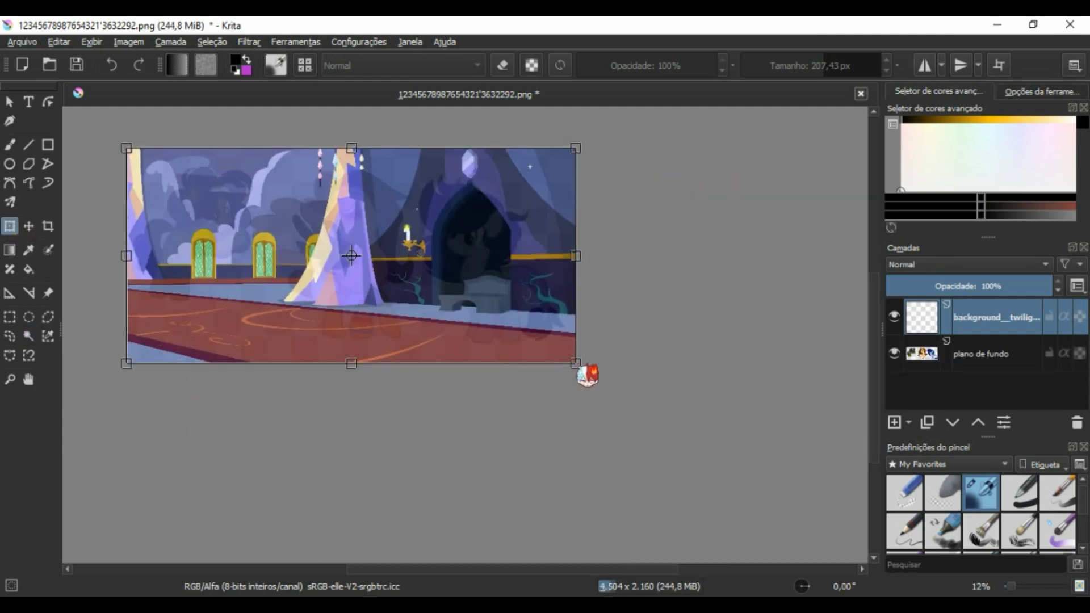
{"action": "left_click_drag", "start_coordinate": [584, 372], "coordinate": [485, 291]}
{"action": "key", "text": "Escape"}
{"action": "scroll", "coordinate": [652, 470], "scroll_direction": "down", "scroll_amount": 1}
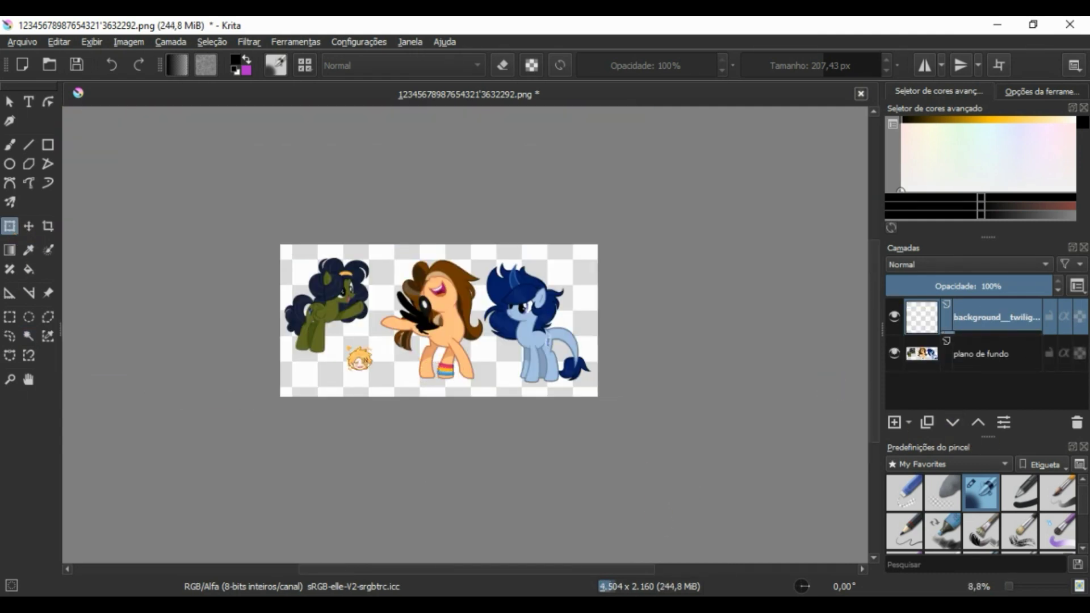
{"action": "key", "text": "ctrl+v"}
{"action": "key", "text": "ctrl+["}
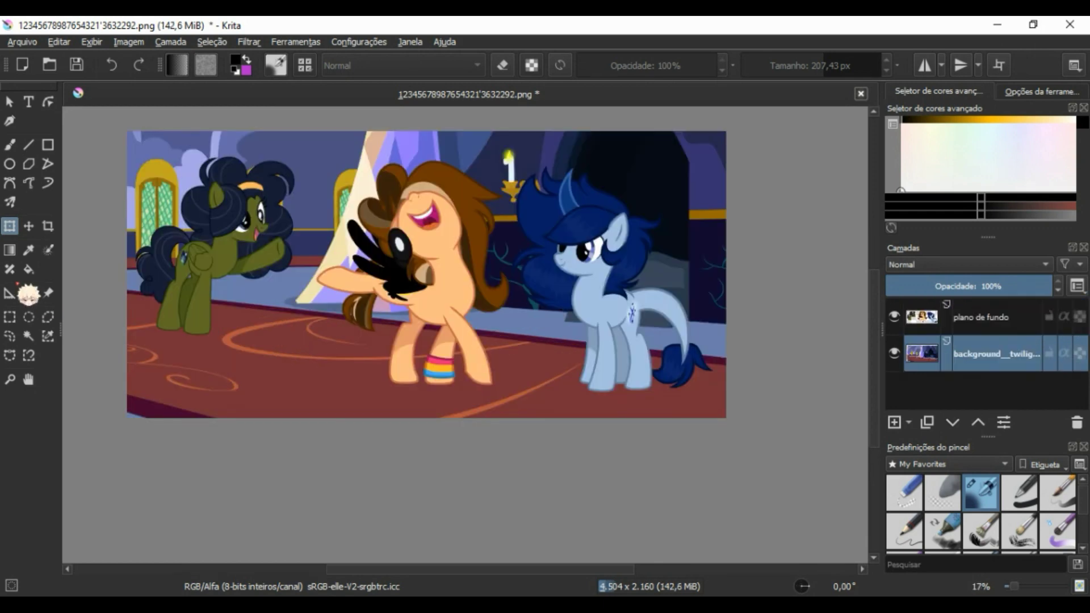
{"action": "left_click", "coordinate": [1076, 422]}
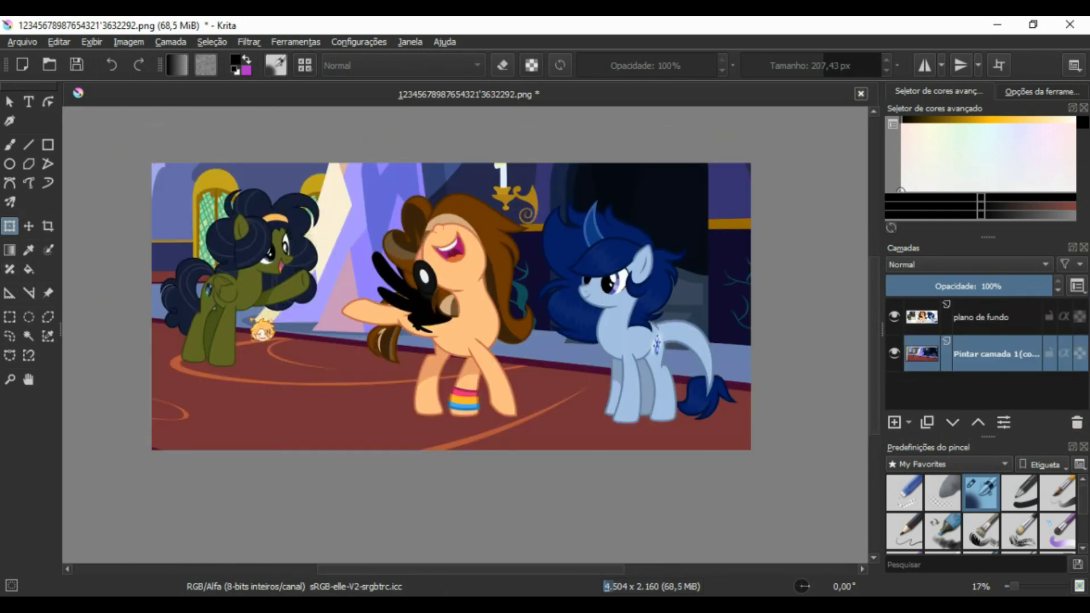
Enlarge and slightly tilt the castle background by its corners until it extends past the canvas edges, and apply the transformation
{"action": "left_click", "coordinate": [10, 226]}
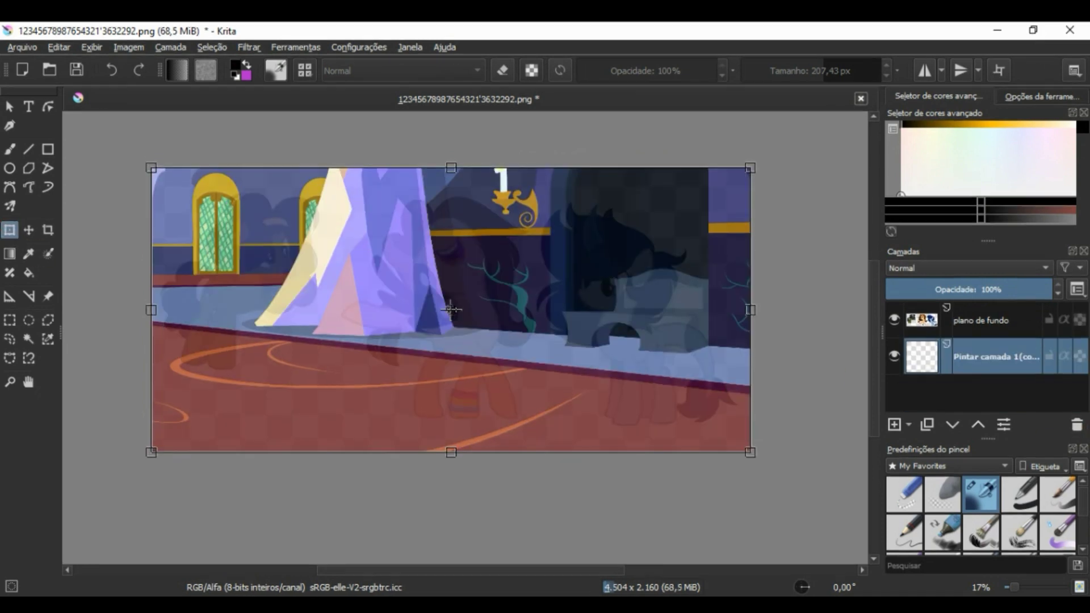
{"action": "scroll", "coordinate": [450, 309], "scroll_direction": "down", "scroll_amount": 2}
{"action": "left_click_drag", "start_coordinate": [721, 207], "coordinate": [734, 219]}
{"action": "left_click_drag", "start_coordinate": [263, 207], "coordinate": [256, 190]}
{"action": "left_click_drag", "start_coordinate": [267, 392], "coordinate": [263, 436]}
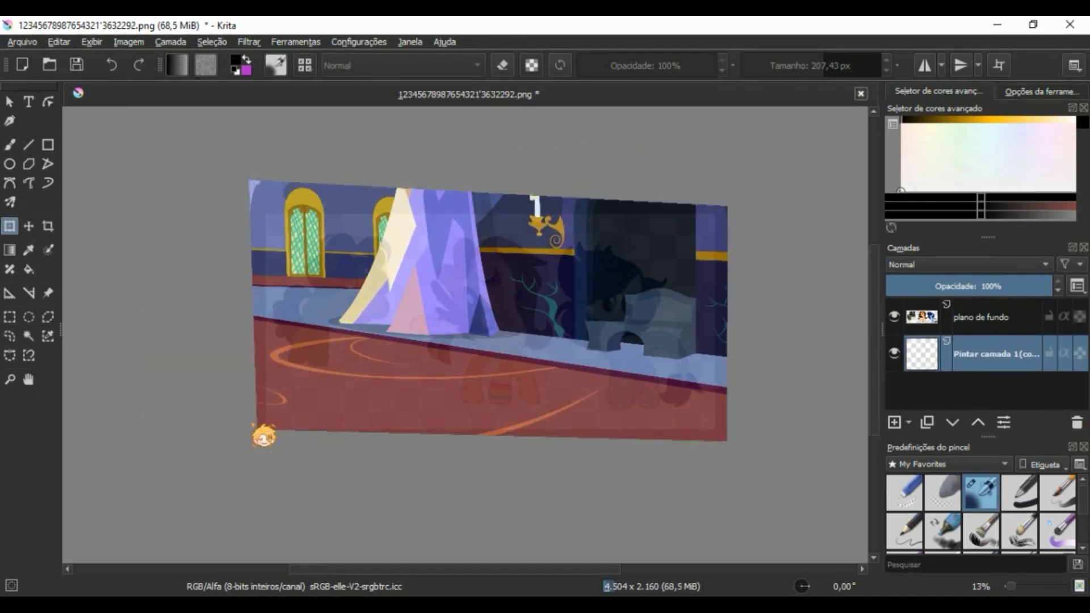
{"action": "key", "text": "Return"}
{"action": "scroll", "coordinate": [428, 372], "scroll_direction": "up", "scroll_amount": 2}
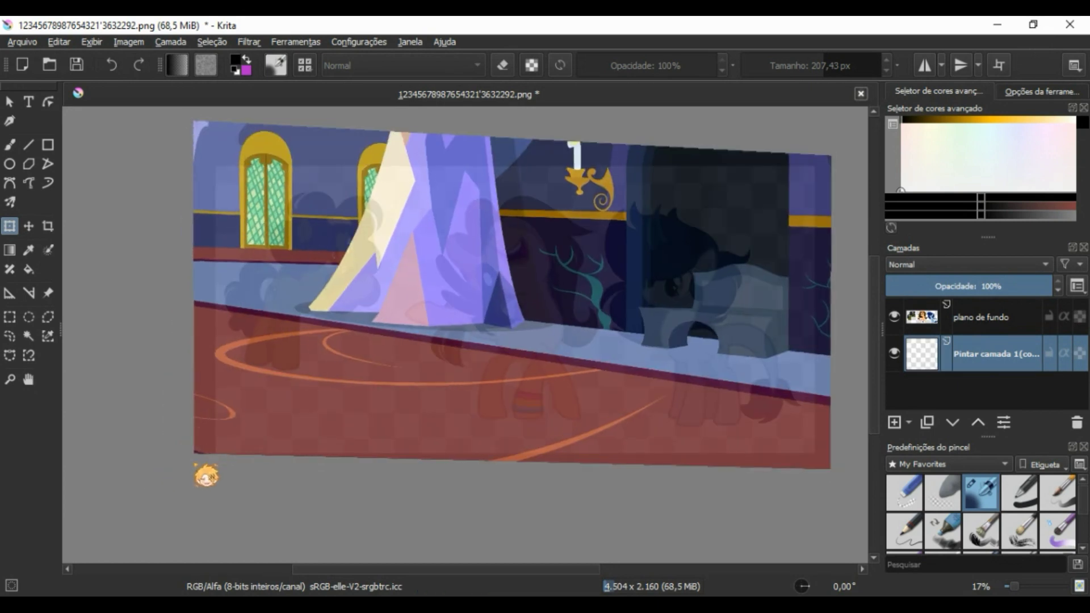
{"action": "key", "text": "ctrl+z"}
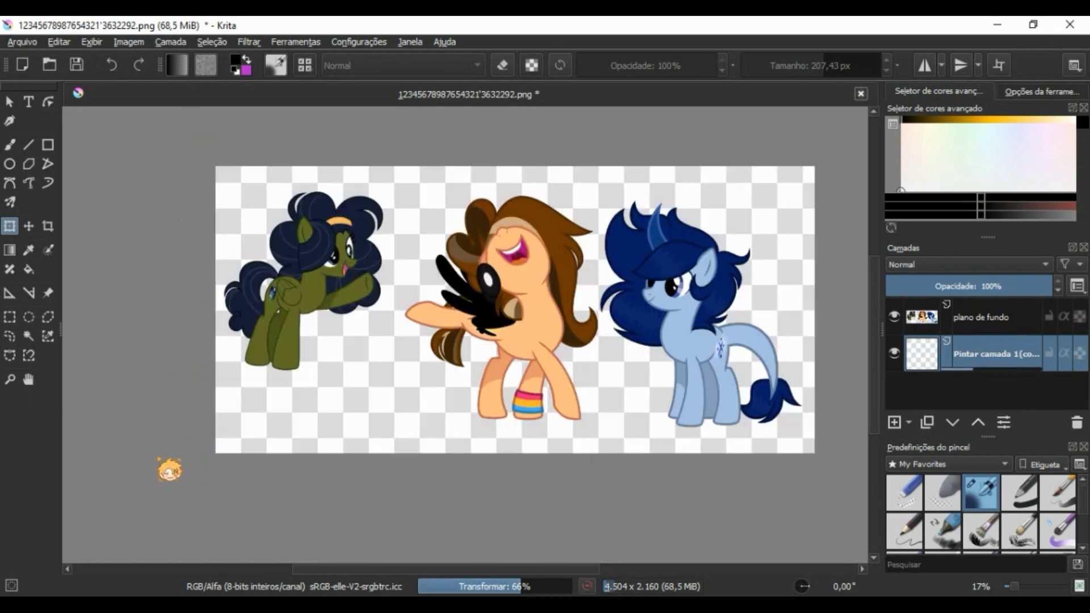
{"action": "key", "text": "ctrl+z"}
{"action": "key", "text": "ctrl+z"}
{"action": "key", "text": "ctrl+z"}
{"action": "key", "text": "ctrl+z"}
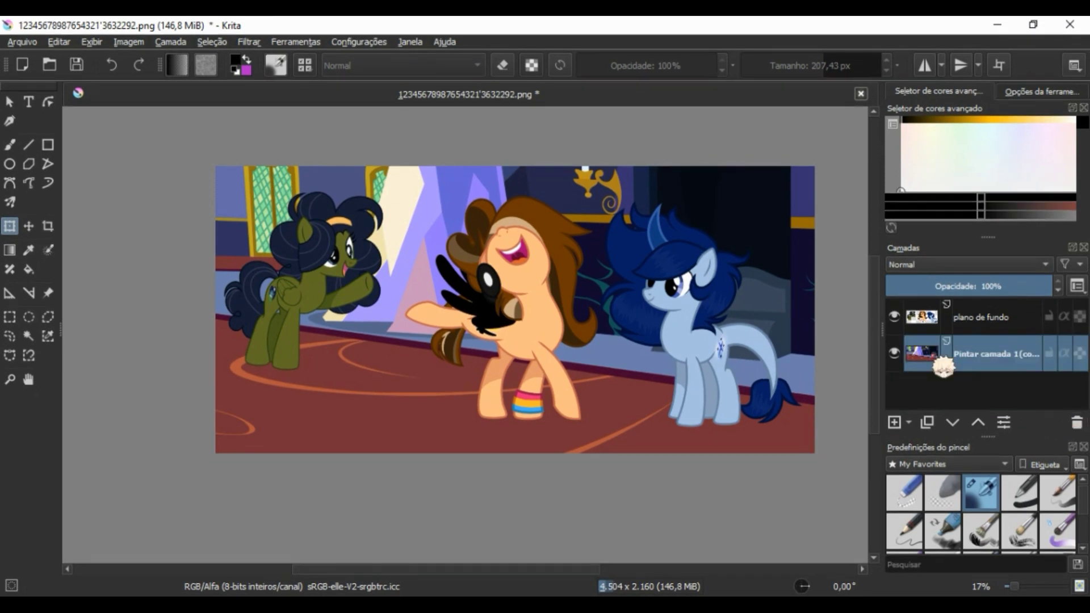
Select the rectangular area around the green pony and move the pony slightly down on the castle floor
{"action": "key", "text": "ctrl+z"}
{"action": "key", "text": "ctrl+z"}
{"action": "key", "text": "ctrl+z"}
{"action": "key", "text": "ctrl+z"}
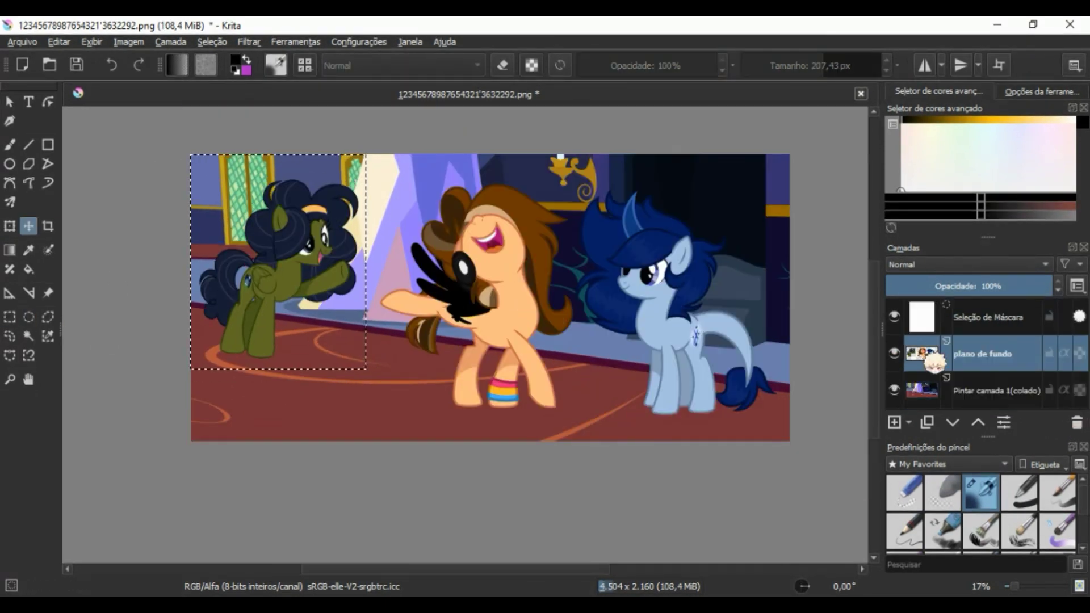
{"action": "key", "text": "ctrl+z"}
{"action": "key", "text": "ctrl+z"}
Create a black-filled ellipse as a shadow under the green pony's hooves on a new layer beneath the ponies
{"action": "left_click", "coordinate": [1020, 493]}
{"action": "left_click", "coordinate": [28, 317]}
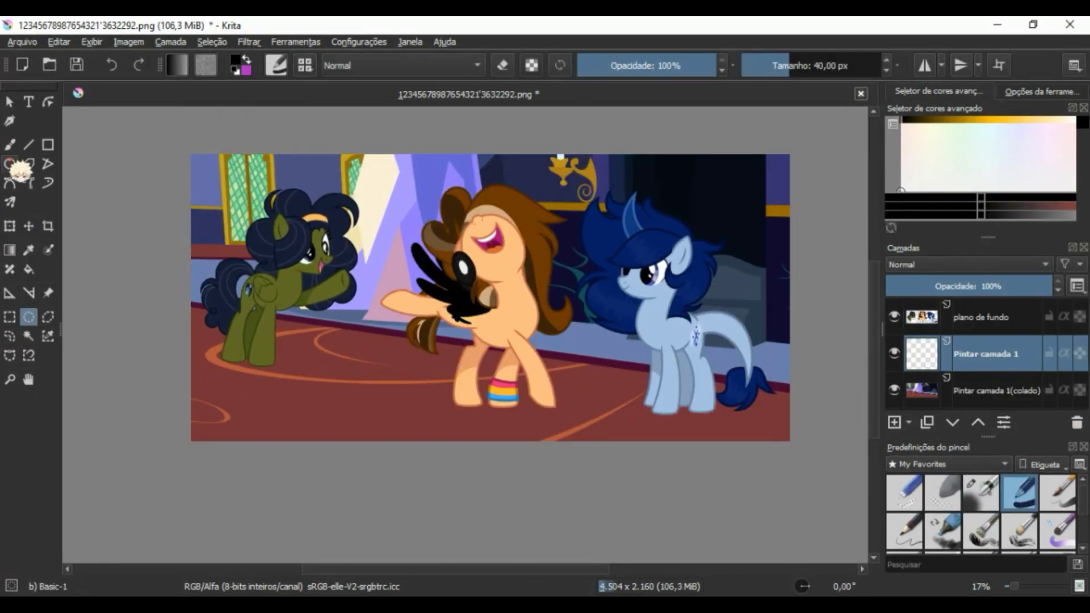
{"action": "scroll", "coordinate": [195, 347], "scroll_direction": "up", "scroll_amount": 2}
{"action": "key", "text": "shift+BackSpace"}
{"action": "left_click_drag", "start_coordinate": [189, 352], "coordinate": [446, 421]}
Duplicate the black shadow ellipse and position the copy under the orange pony's hooves
{"action": "key", "text": "ctrl+t"}
{"action": "key", "text": "ctrl+j"}
{"action": "scroll", "coordinate": [721, 344], "scroll_direction": "up", "scroll_amount": 1}
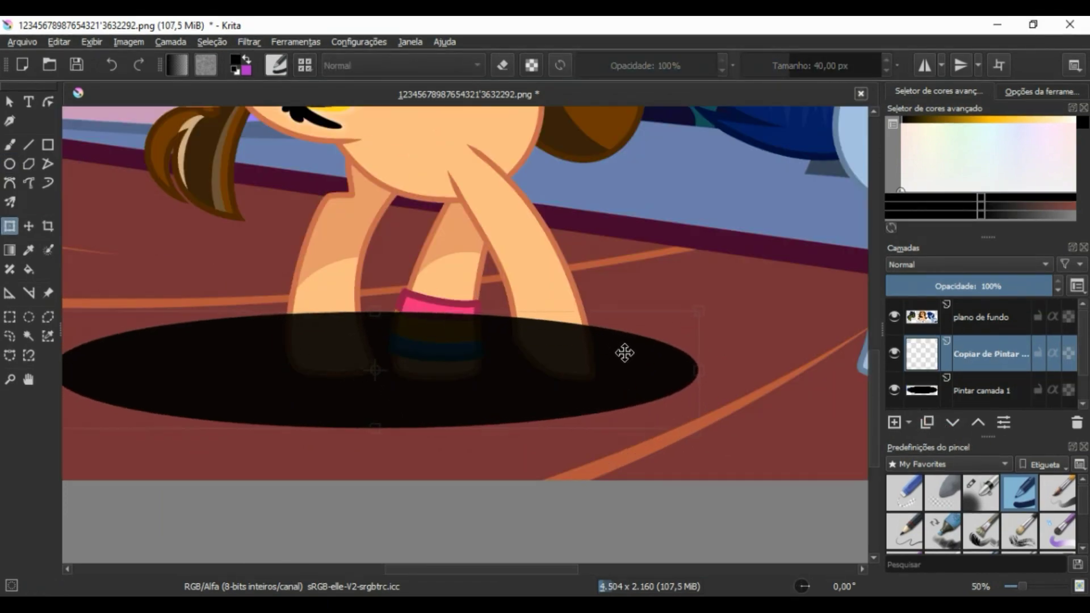
{"action": "scroll", "coordinate": [499, 384], "scroll_direction": "down", "scroll_amount": 1}
{"action": "scroll", "coordinate": [158, 335], "scroll_direction": "up", "scroll_amount": 4}
{"action": "scroll", "coordinate": [159, 335], "scroll_direction": "down", "scroll_amount": 4}
Duplicate the shadow ellipse again, then move and flatten the copy under the blue pony's hooves and apply the transformation
{"action": "key", "text": "ctrl+j"}
{"action": "left_click_drag", "start_coordinate": [205, 363], "coordinate": [363, 369]}
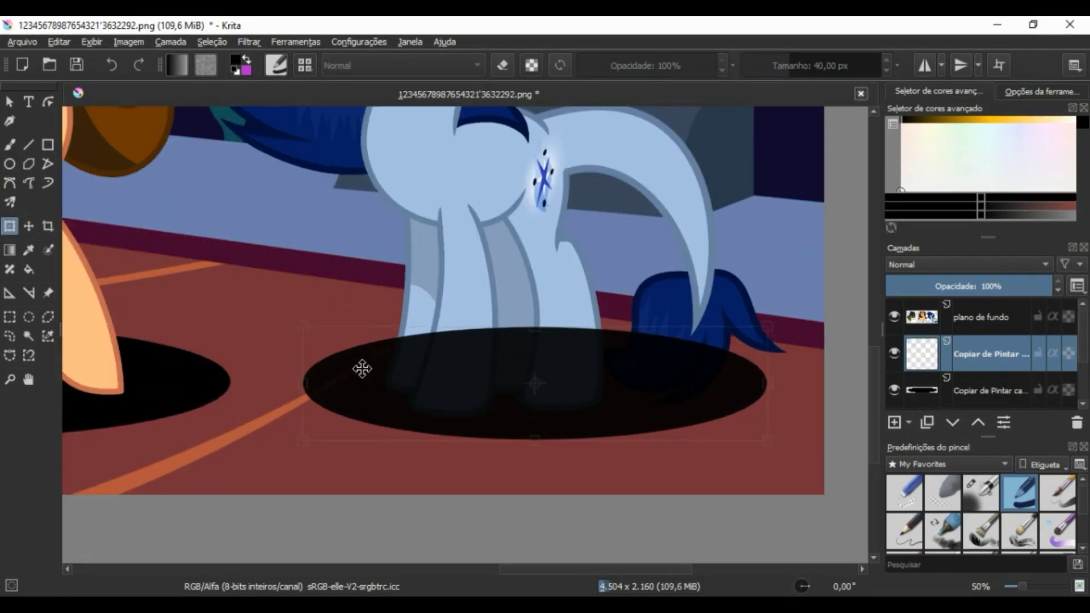
{"action": "mouse_move", "coordinate": [767, 440]}
{"action": "left_mouse_down"}
{"action": "mouse_move", "coordinate": [749, 433]}
{"action": "mouse_move", "coordinate": [761, 452]}
{"action": "left_mouse_up"}
{"action": "left_click_drag", "start_coordinate": [524, 360], "coordinate": [536, 363]}
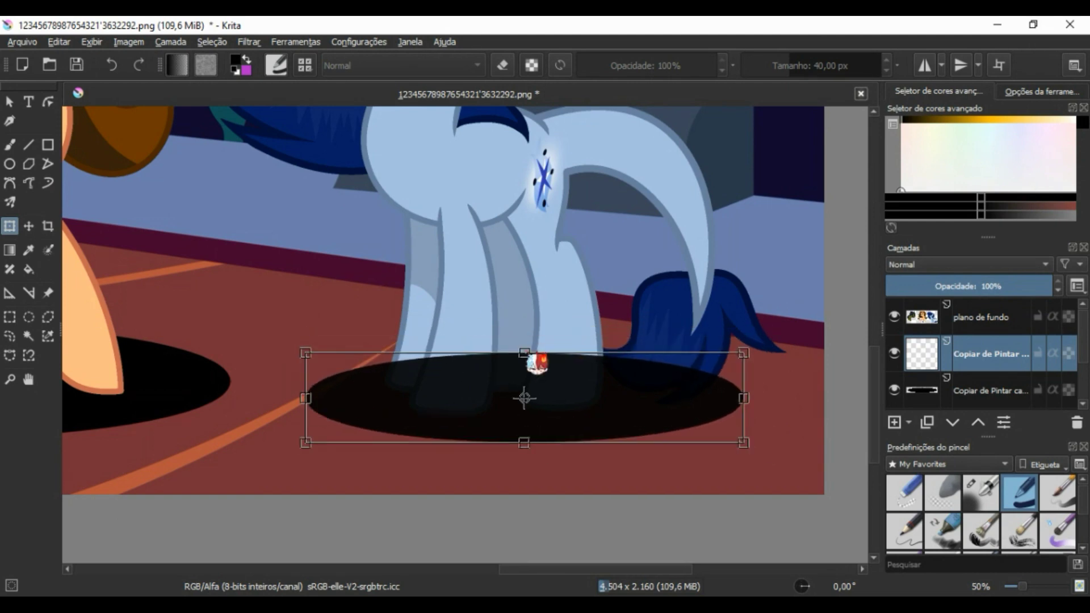
{"action": "key", "text": "Return"}
Merge the three shadow ellipses into one layer and set its opacity to 18%
{"action": "scroll", "coordinate": [537, 363], "scroll_direction": "down", "scroll_amount": 3}
{"action": "key", "text": "ctrl+e"}
{"action": "scroll", "coordinate": [536, 364], "scroll_direction": "up", "scroll_amount": 1}
{"action": "left_click", "coordinate": [925, 287]}
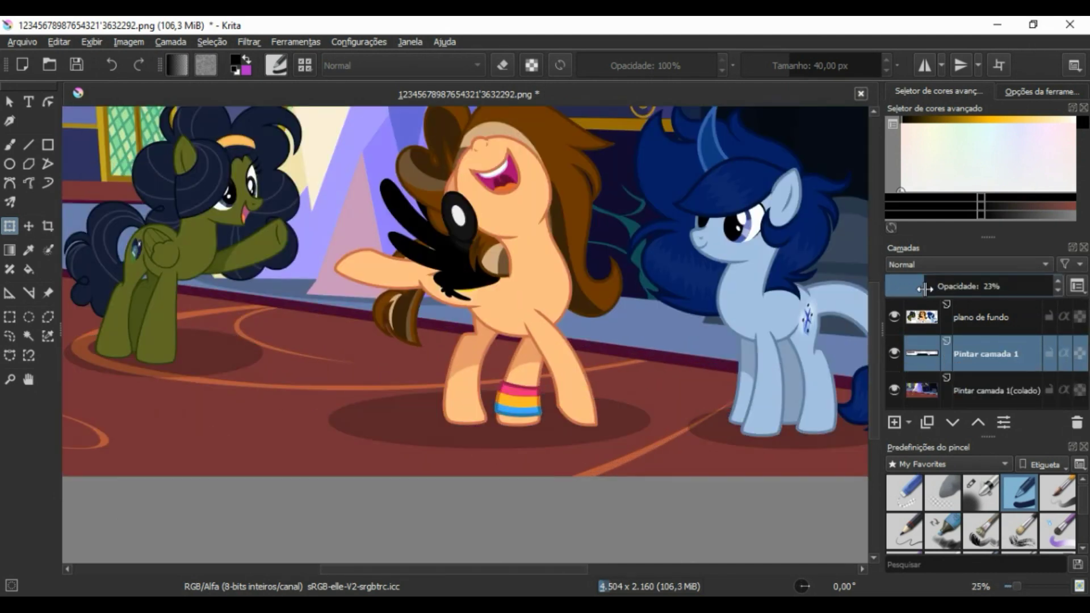
{"action": "left_click_drag", "start_coordinate": [925, 288], "coordinate": [915, 288]}
{"action": "key", "text": "minus"}
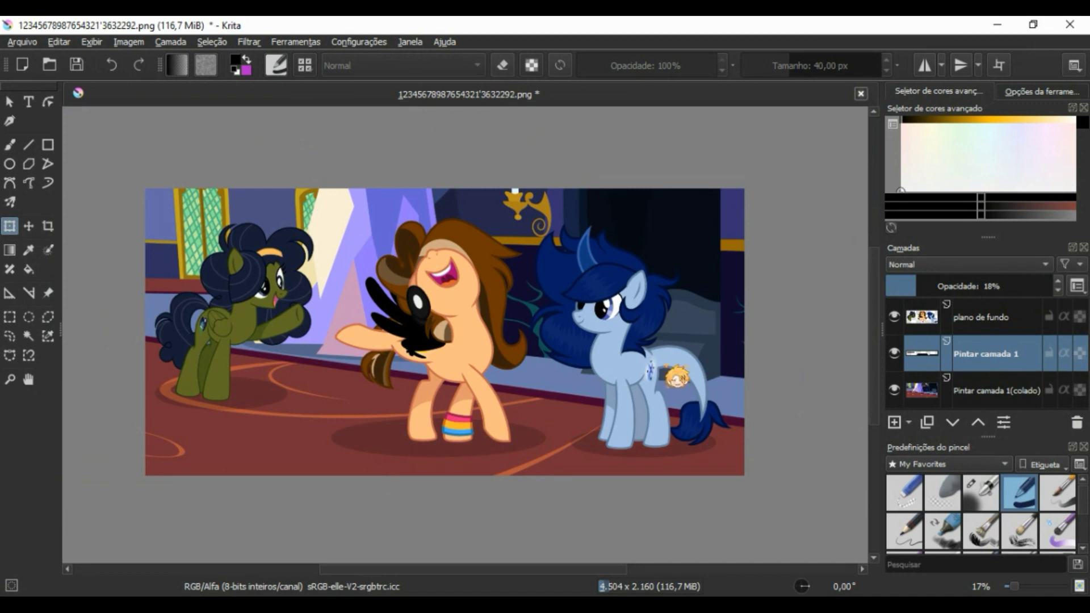
On a new layer beneath the ponies, paint a pale yellow glow over the crystal pillar with a 1,000 px Airbrush Soft brush
{"action": "key", "text": "shift+Delete"}
{"action": "key", "text": "Insert"}
{"action": "key", "text": "b"}
{"action": "left_click", "coordinate": [920, 118]}
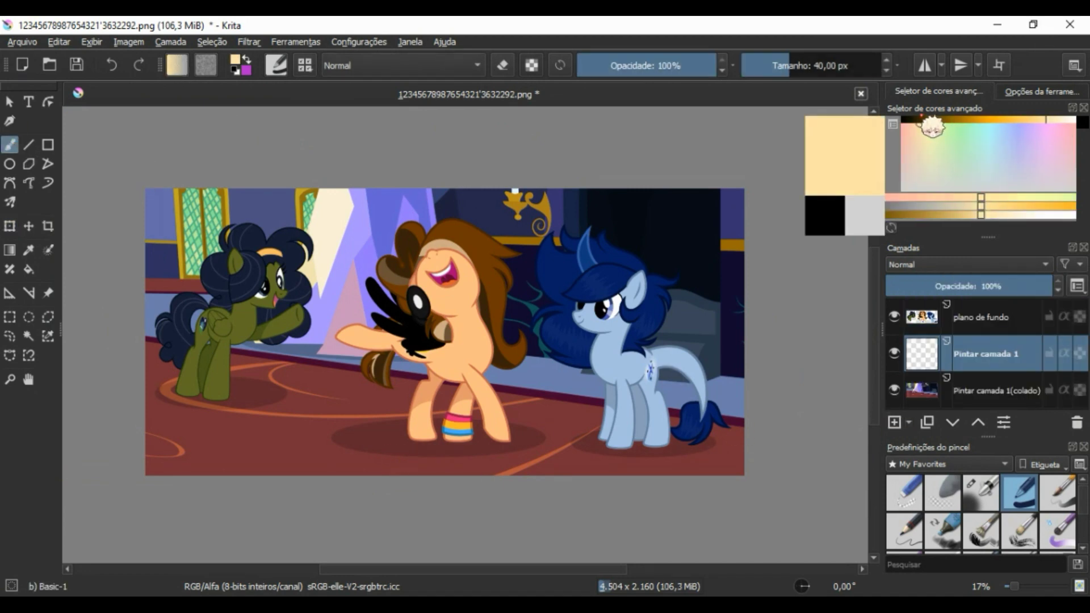
{"action": "key", "text": "plus"}
{"action": "left_click", "coordinate": [981, 491]}
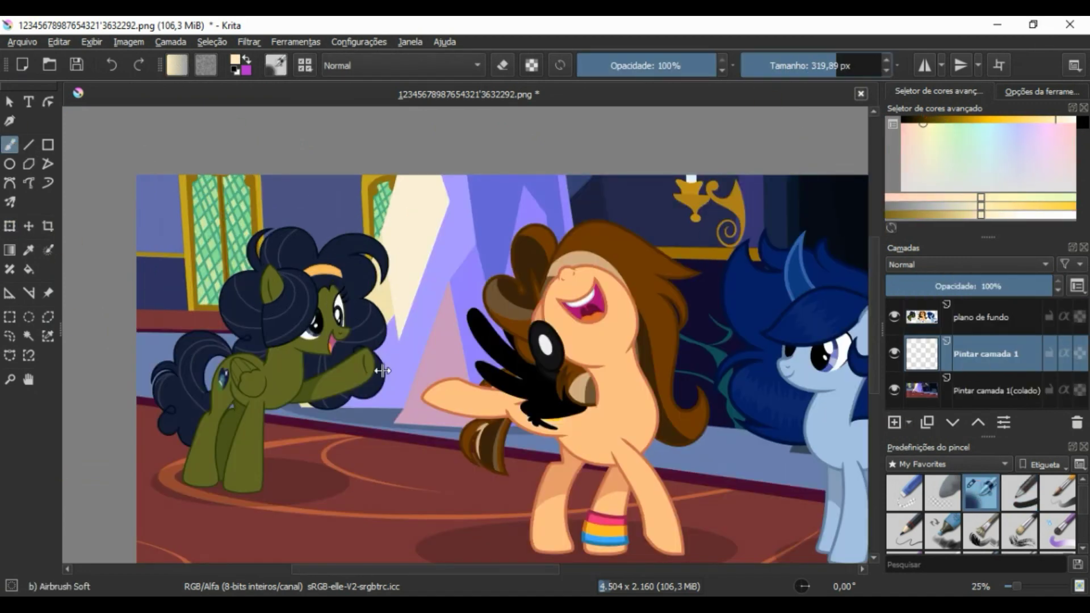
{"action": "left_click", "coordinate": [370, 297]}
{"action": "left_click_drag", "start_coordinate": [370, 297], "coordinate": [511, 329]}
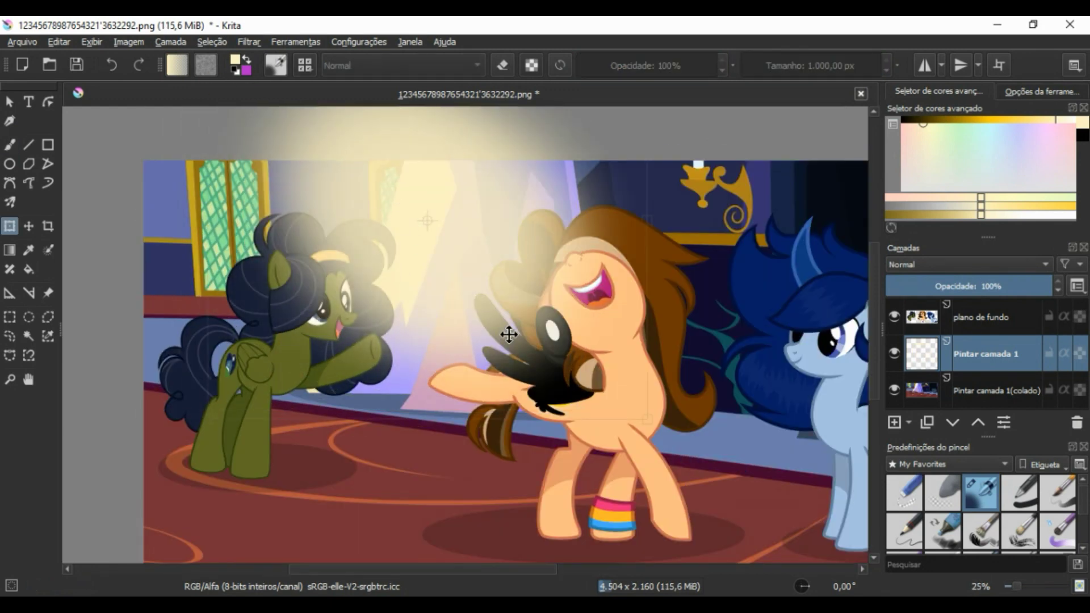
{"action": "key", "text": "ctrl+t"}
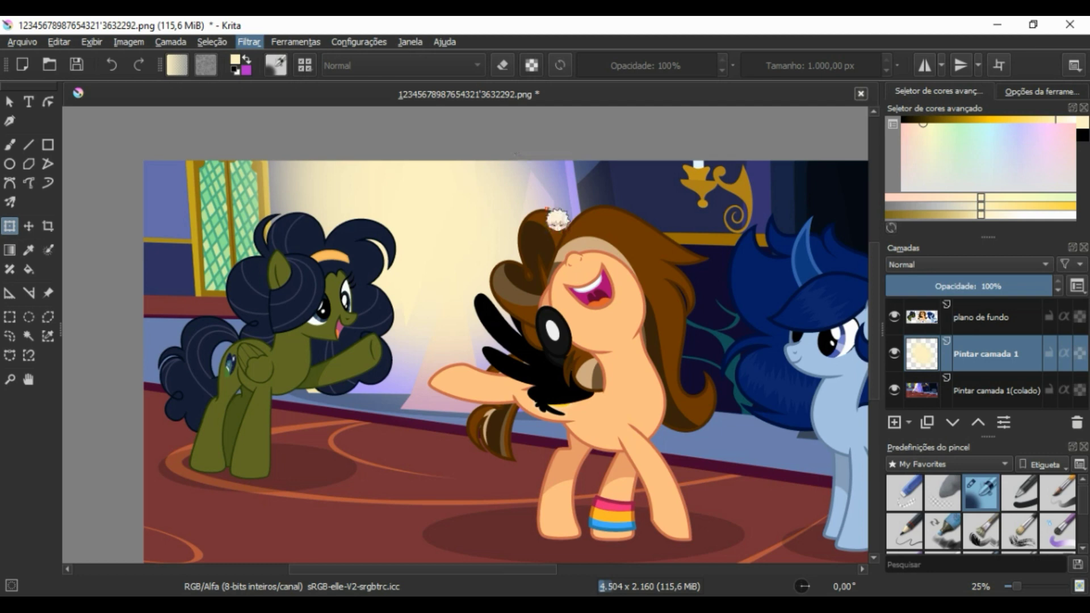
{"action": "key", "text": "Insert"}
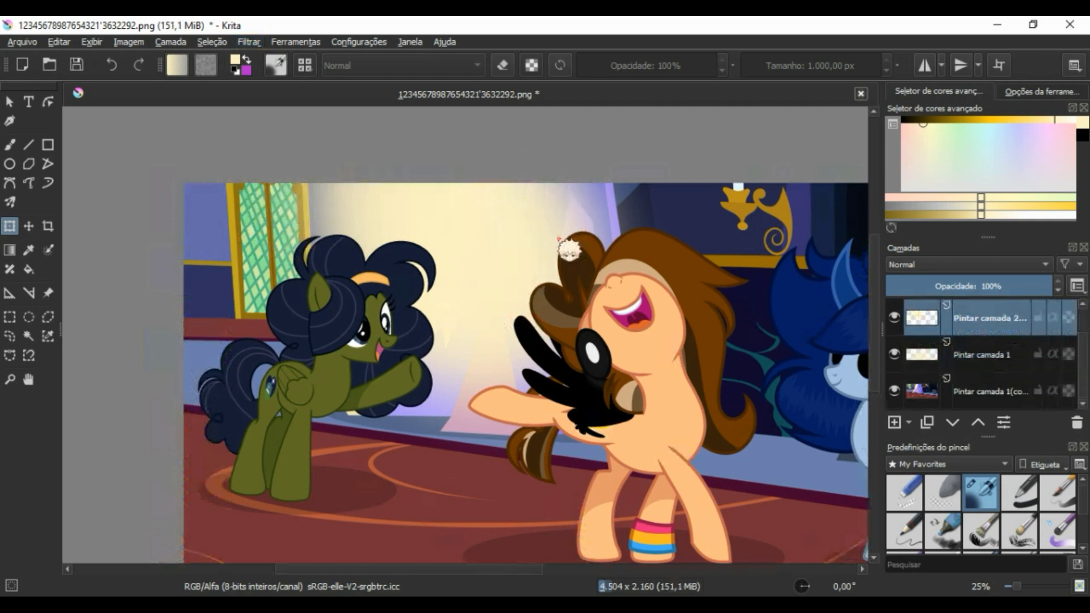